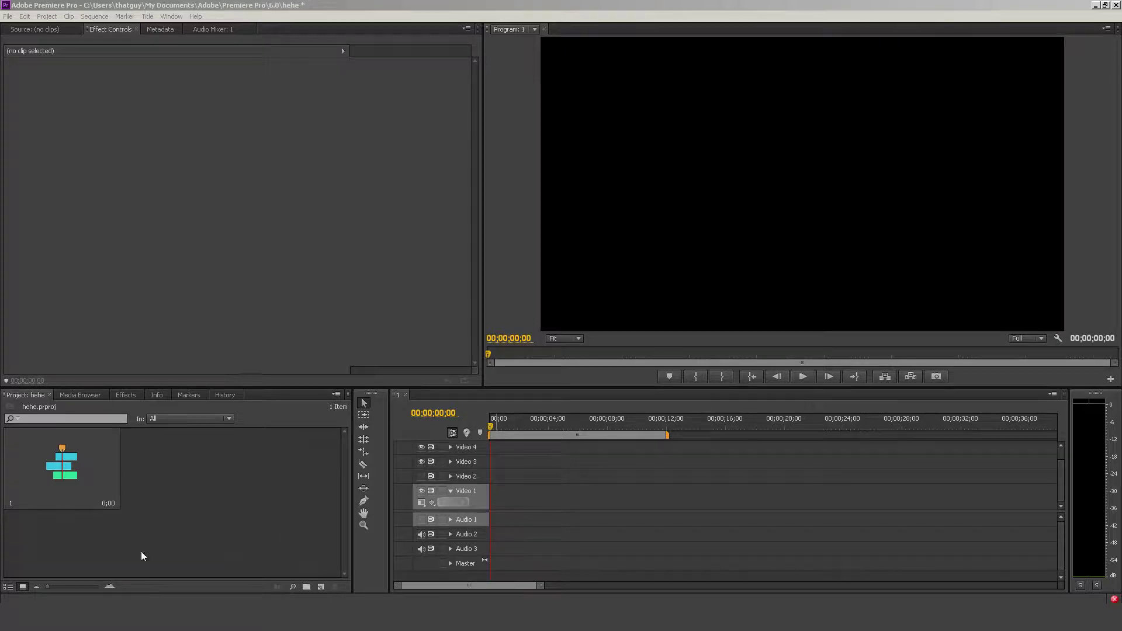
# Switch to the tut folder, open GOPR2403 in VLC and shrink the player window to fit the screen
pyautogui.hotkey('alt', 'Tab')
pyautogui.click(388, 283)
pyautogui.doubleClick(380, 233)
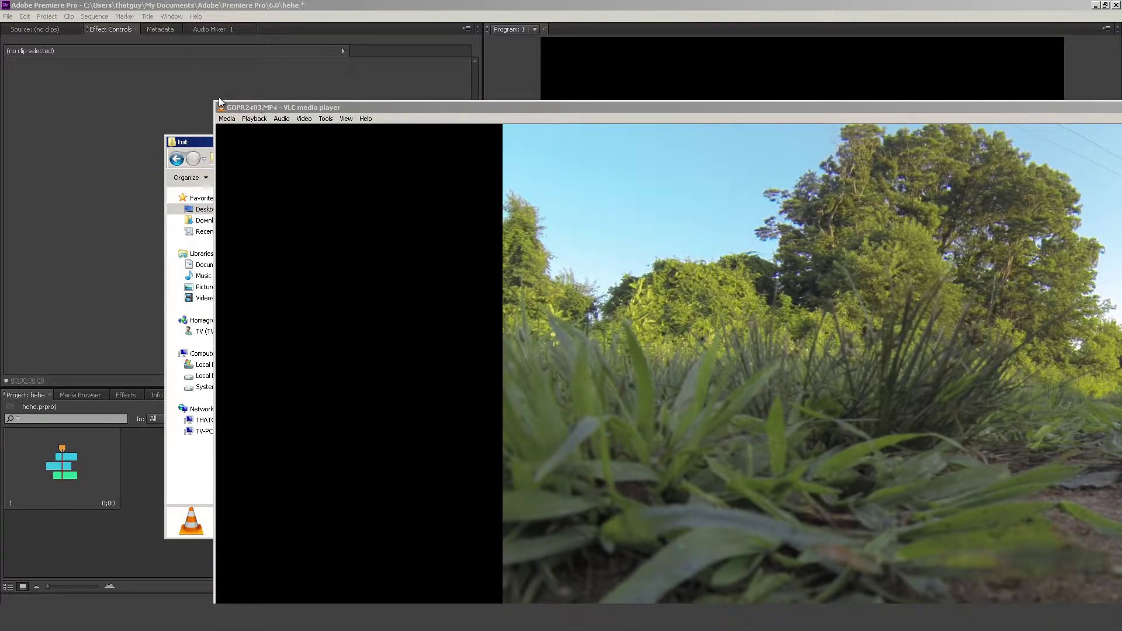
pyautogui.moveTo(213, 106); pyautogui.dragTo(742, 391)
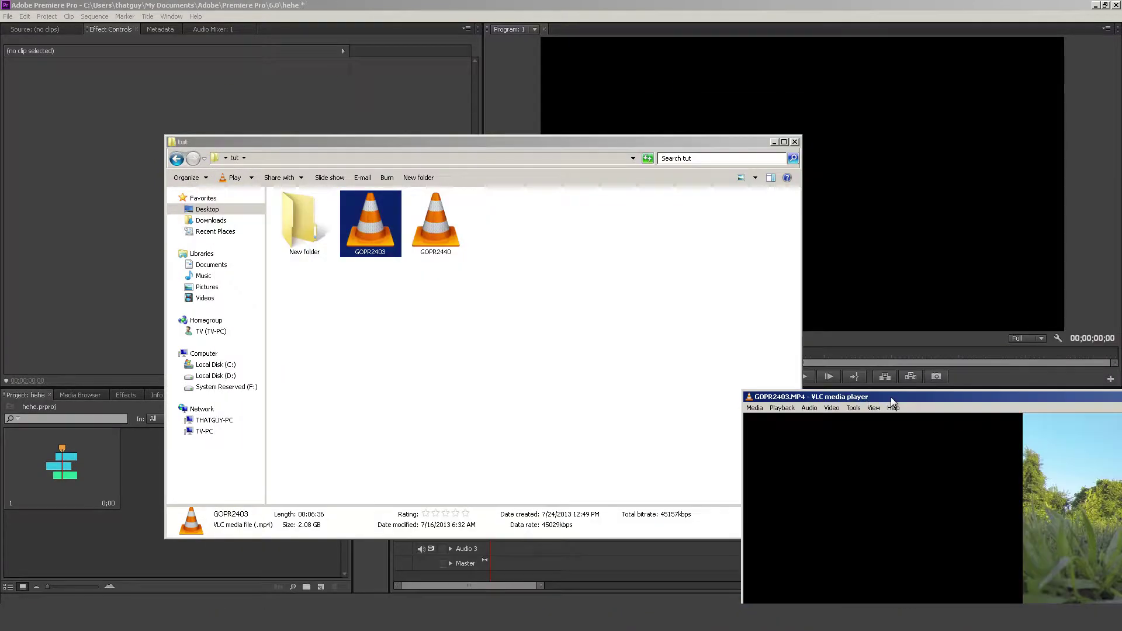
pyautogui.moveTo(380, 267); pyautogui.dragTo(51, 140)
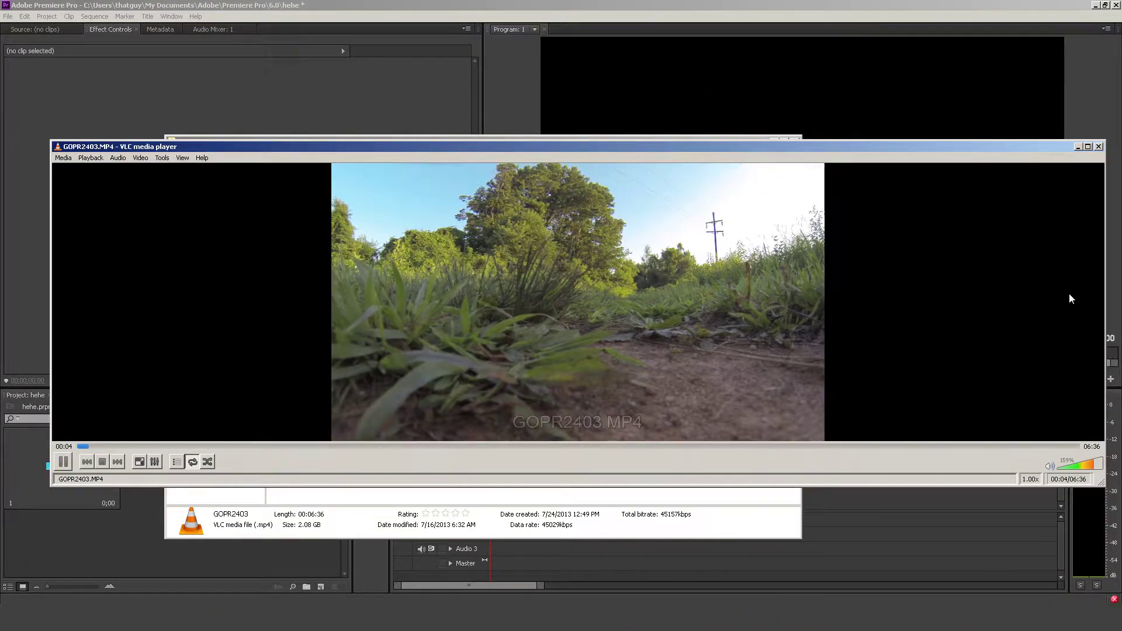
pyautogui.moveTo(1104, 327); pyautogui.dragTo(669, 345)
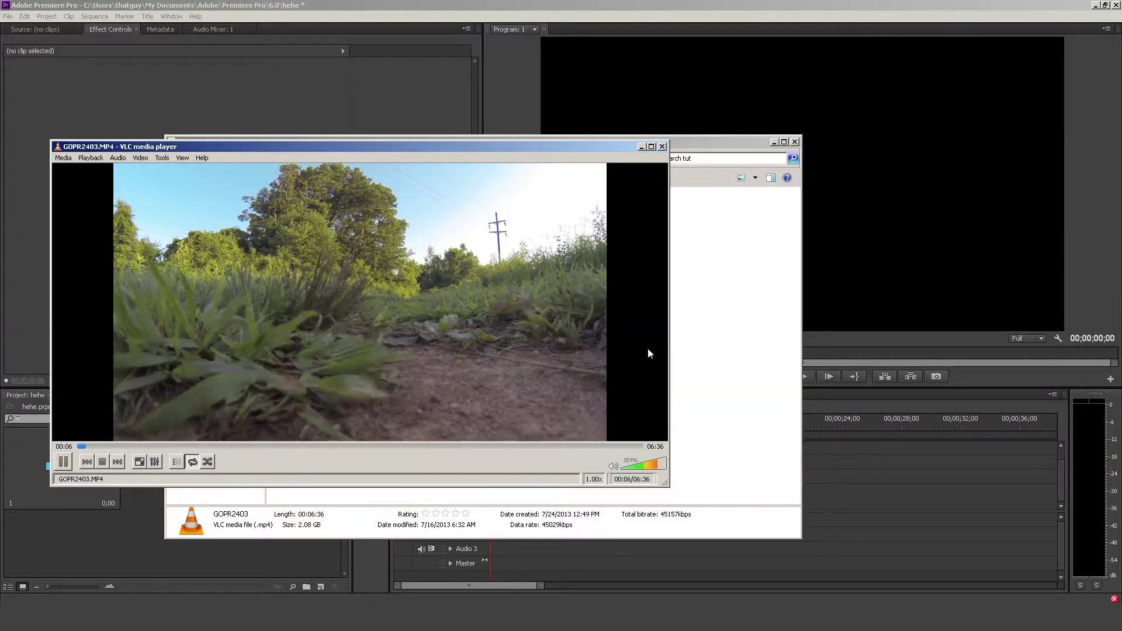
pyautogui.moveTo(667, 484); pyautogui.dragTo(682, 541)
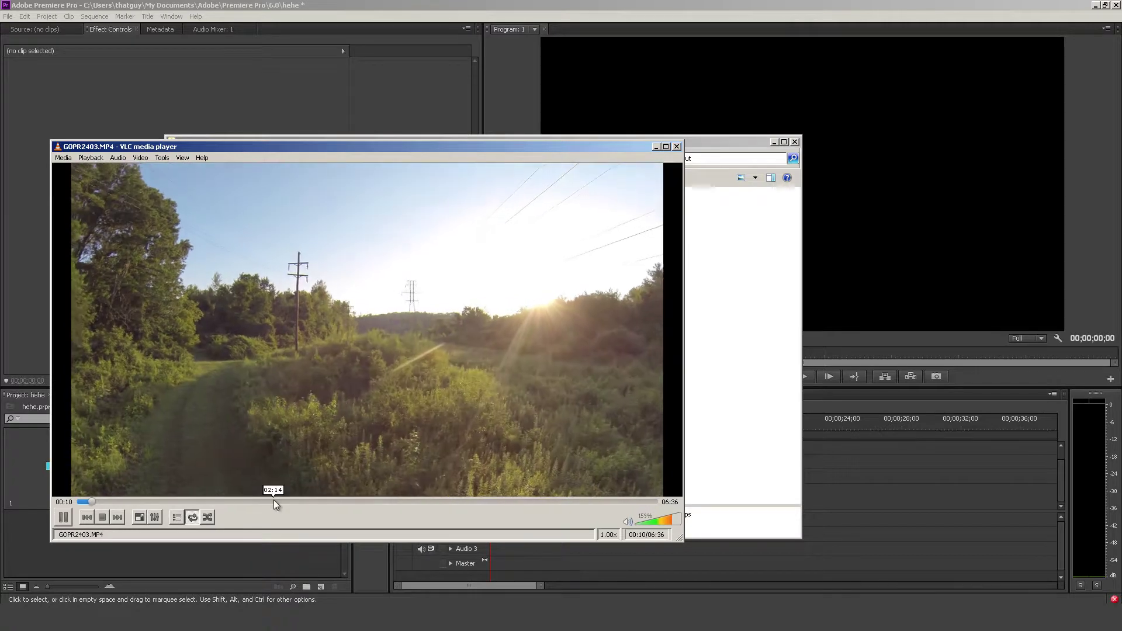
# Skim through GOPR2403.MP4 to find a usable aerial shot and pause playback at 06:00
pyautogui.click(274, 501)
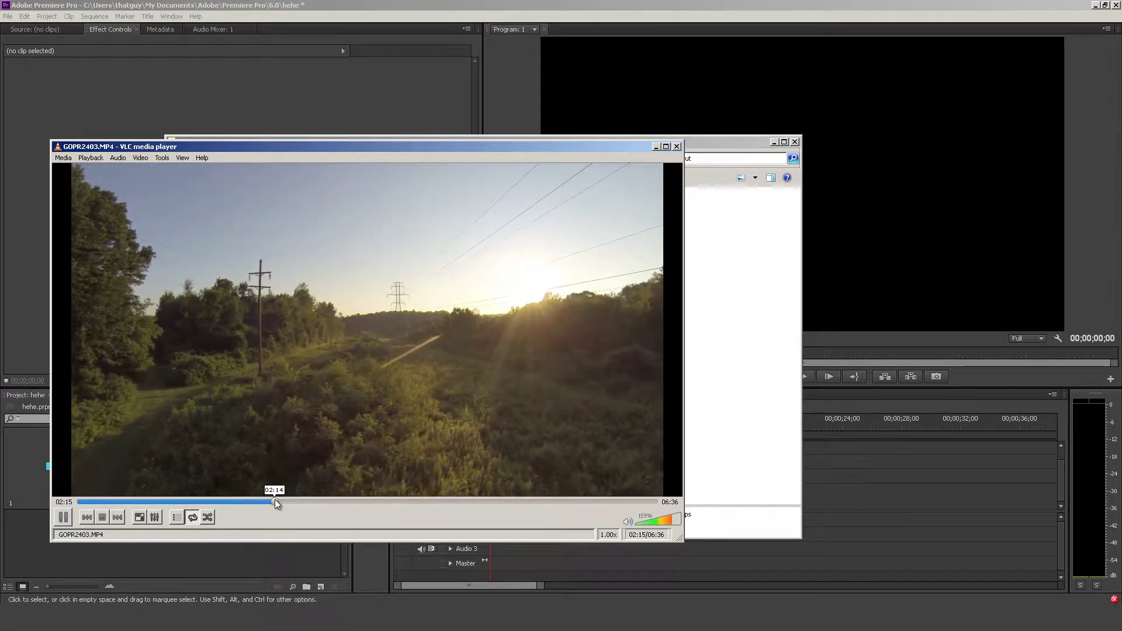
pyautogui.click(313, 502)
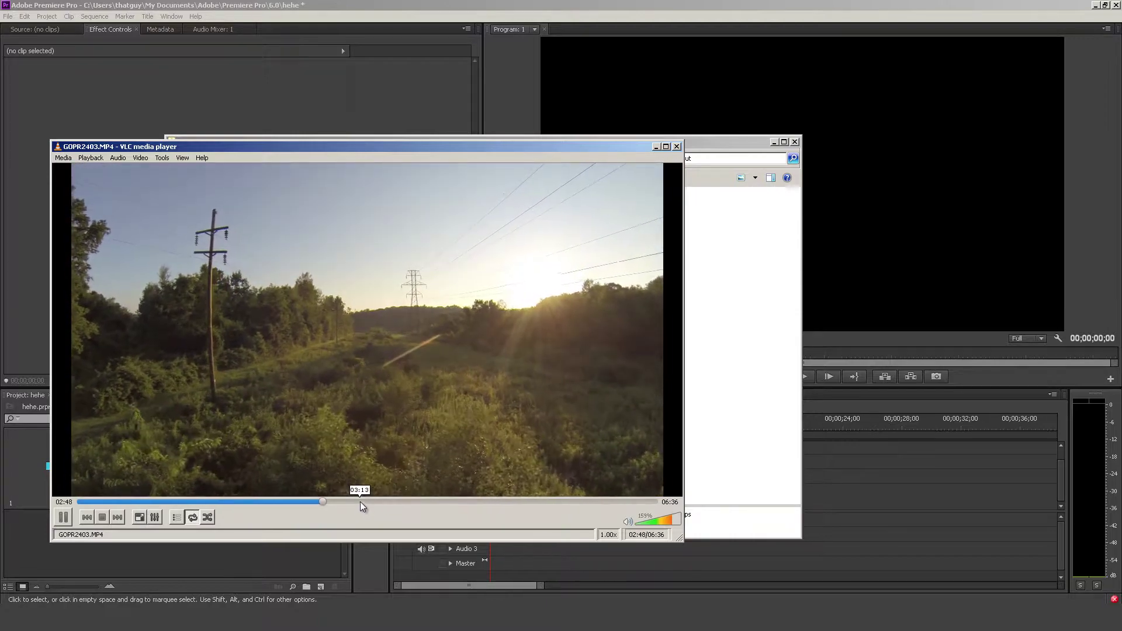
pyautogui.click(378, 501)
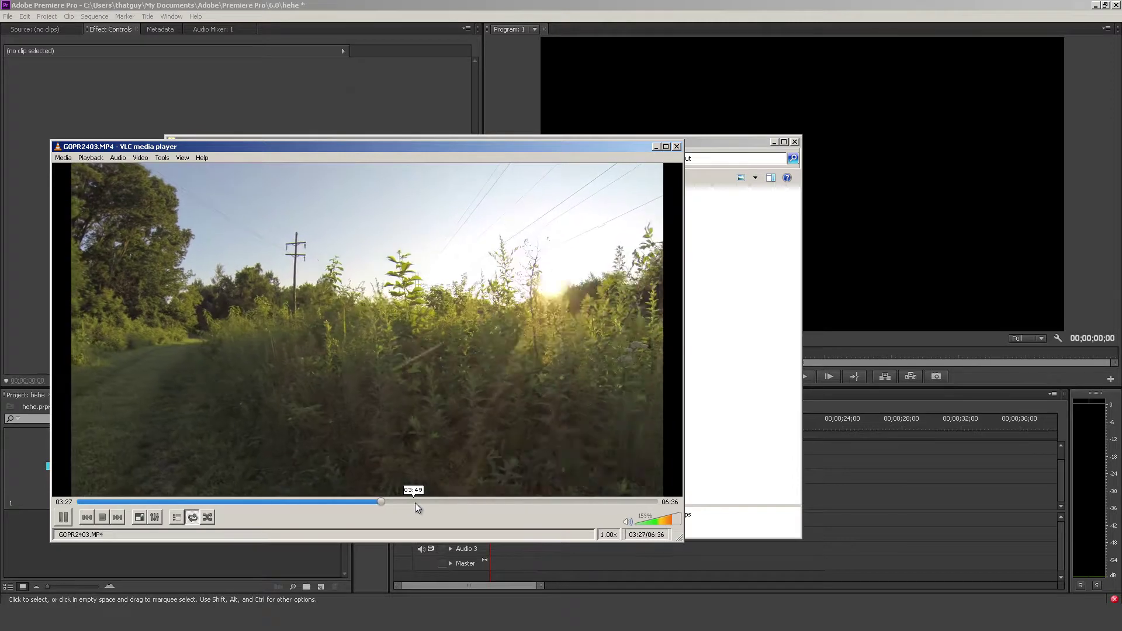
pyautogui.click(419, 503)
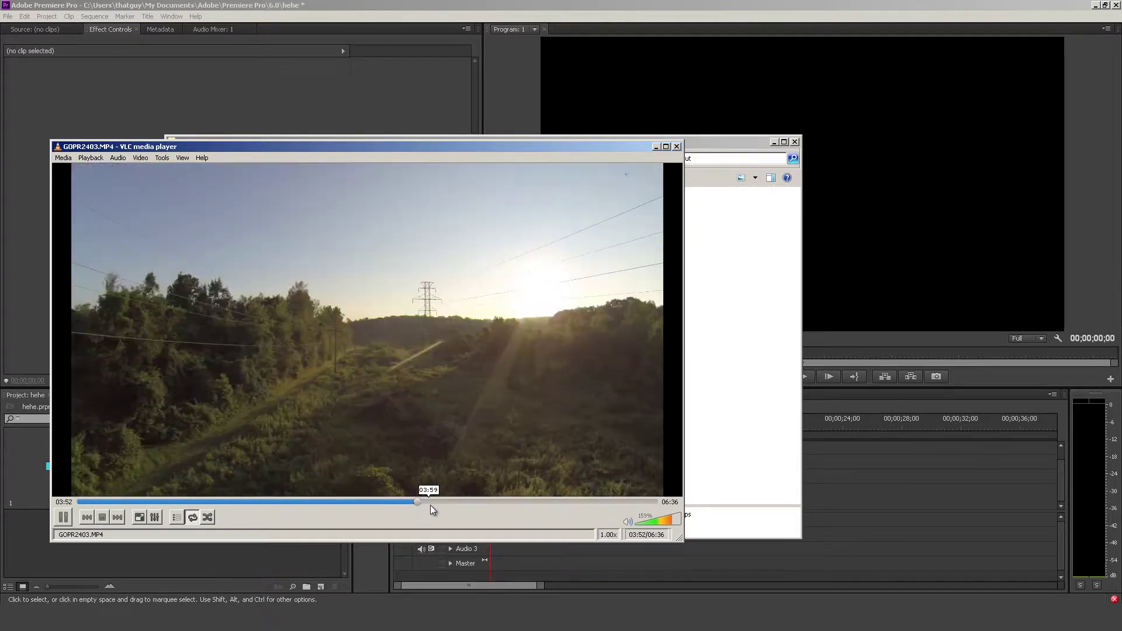
pyautogui.click(463, 502)
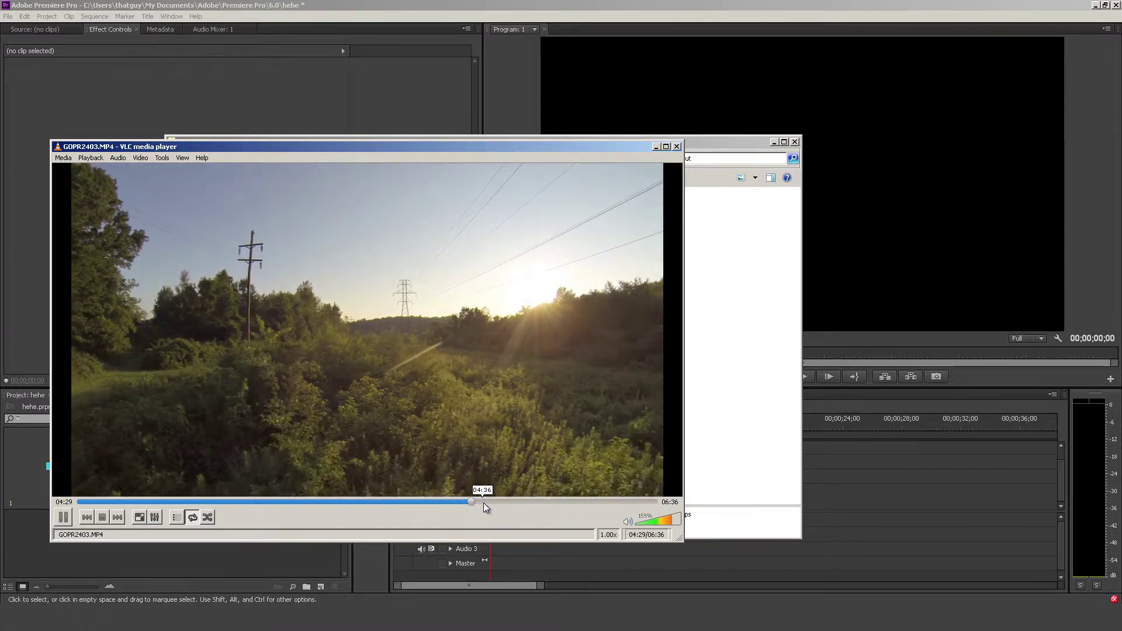
pyautogui.click(489, 503)
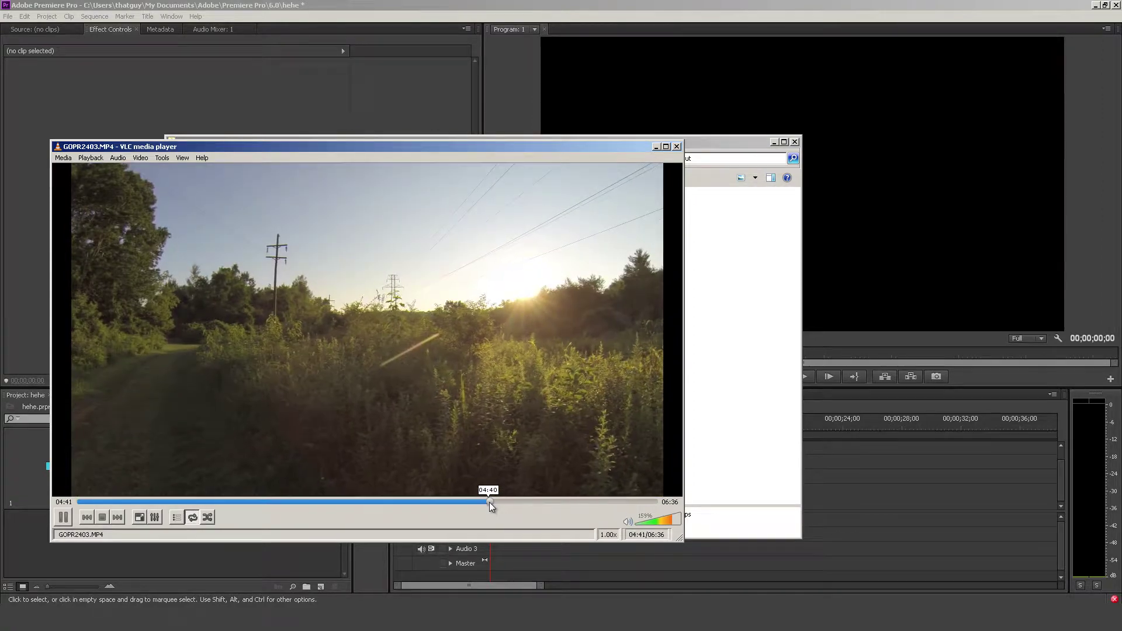
pyautogui.click(502, 504)
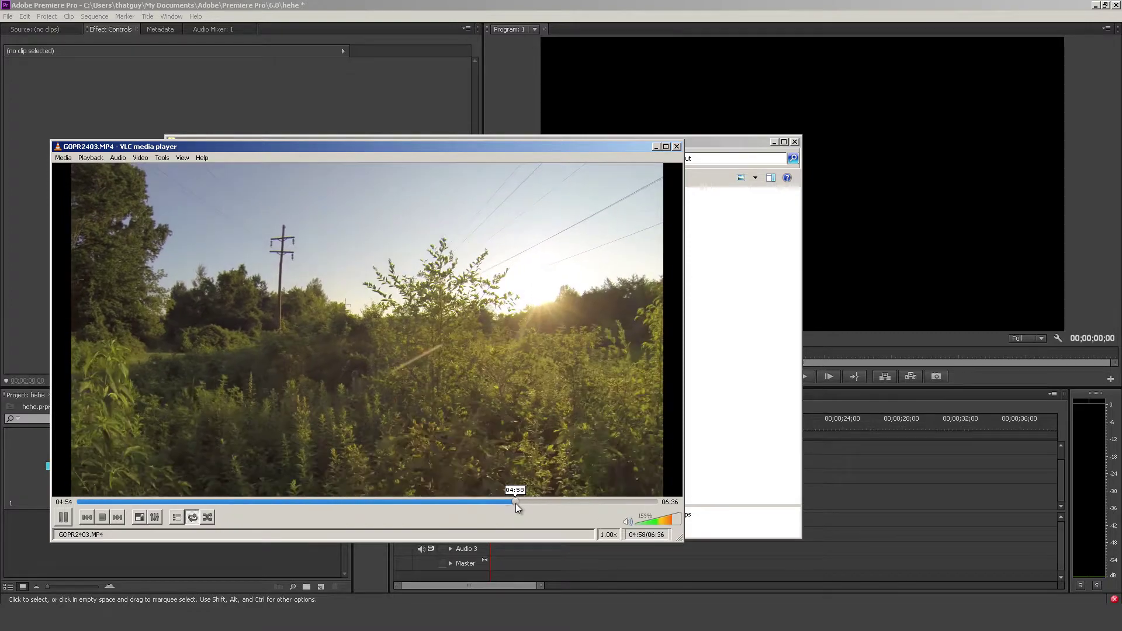
pyautogui.click(517, 502)
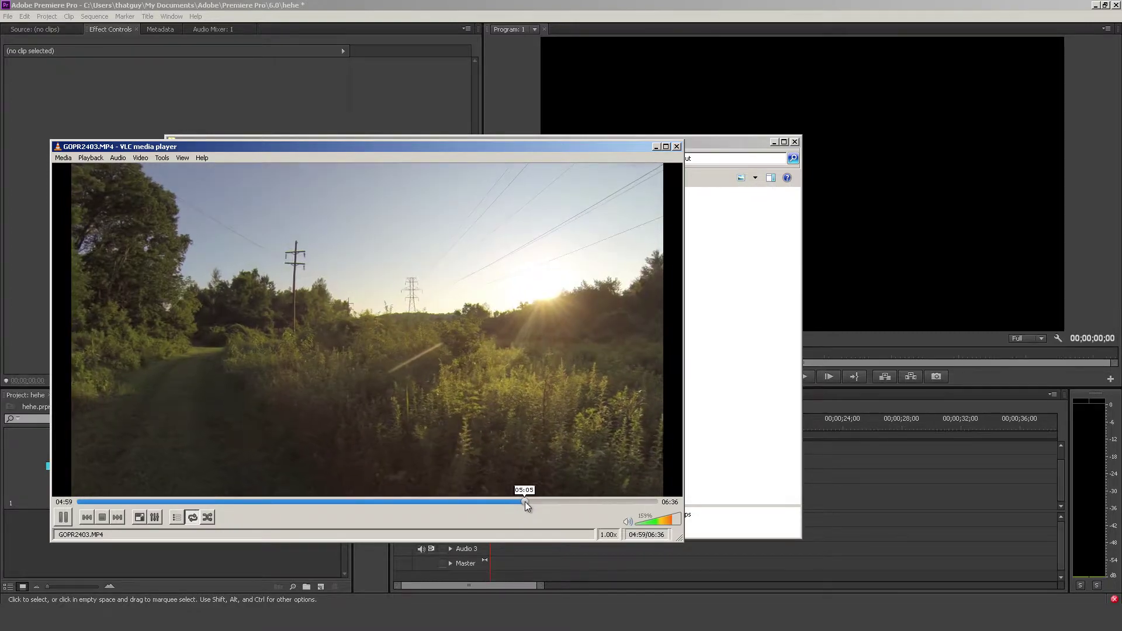
pyautogui.click(537, 502)
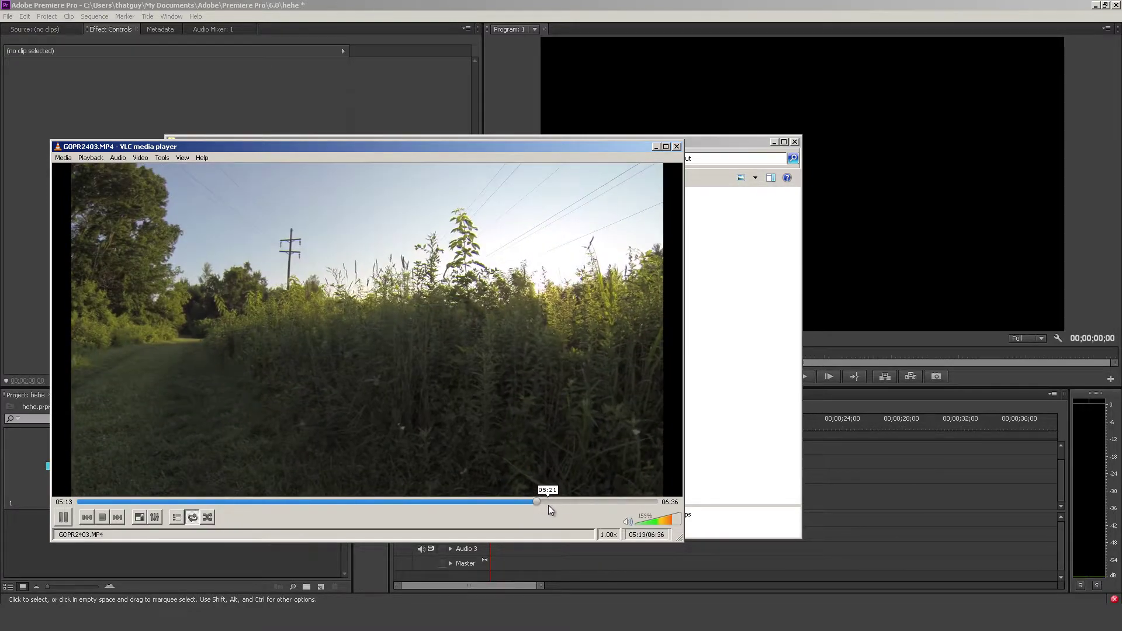
pyautogui.click(549, 503)
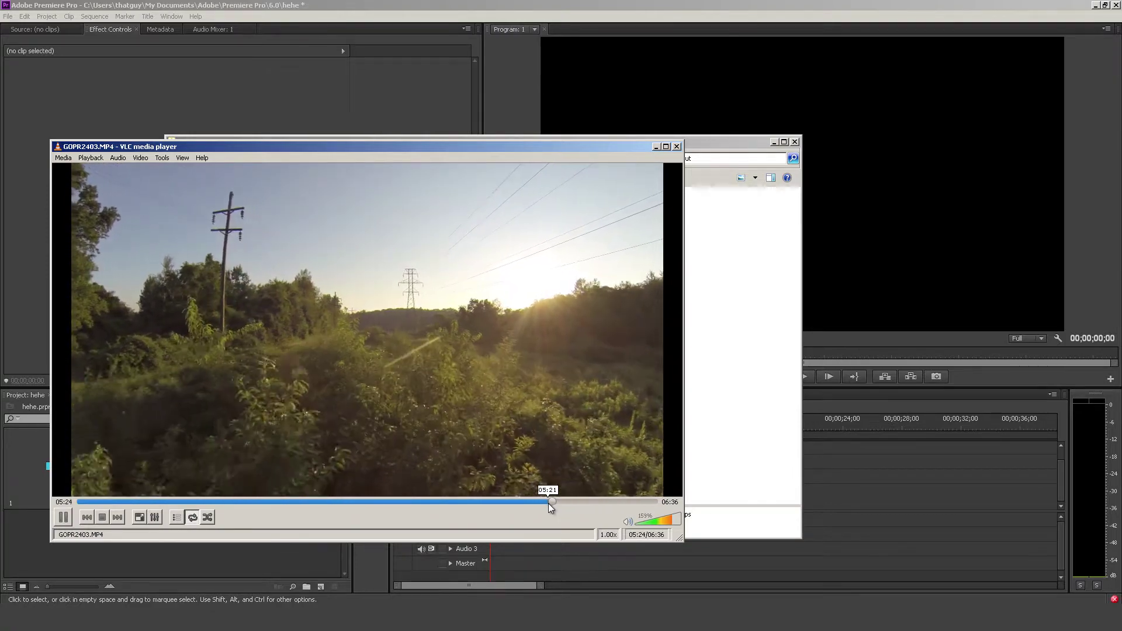
pyautogui.moveTo(553, 503); pyautogui.dragTo(580, 504)
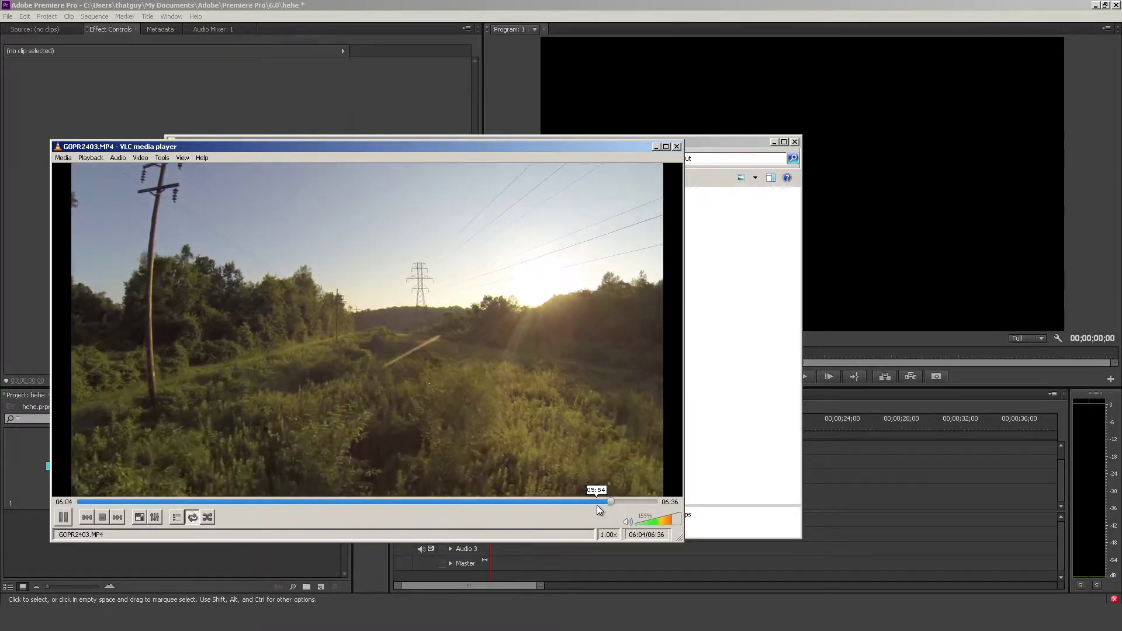
pyautogui.click(593, 503)
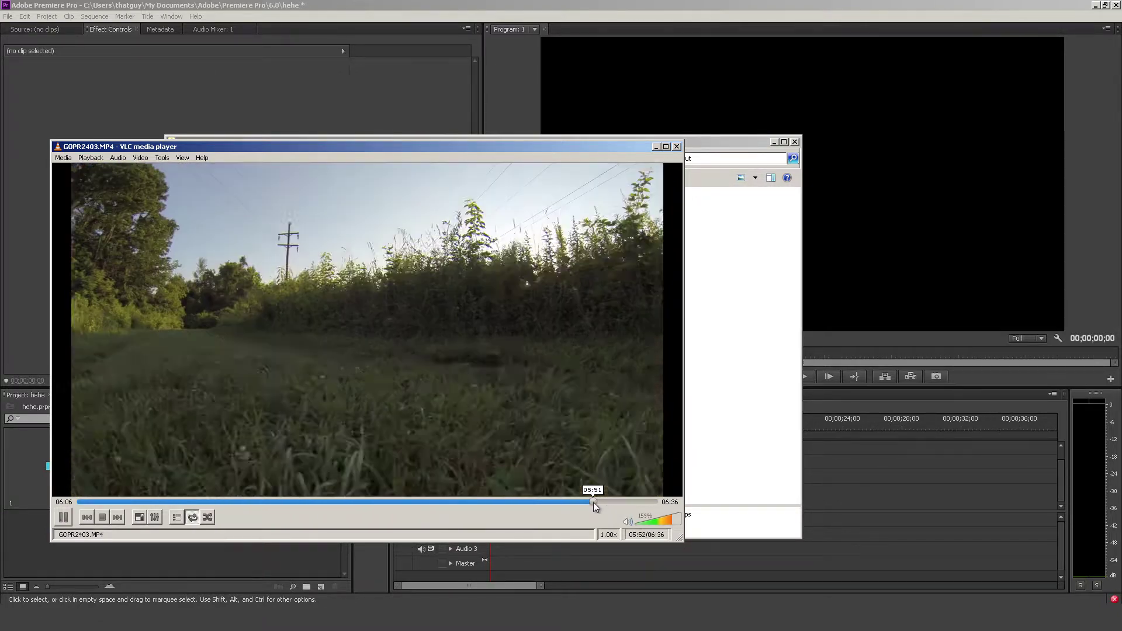
pyautogui.click(602, 503)
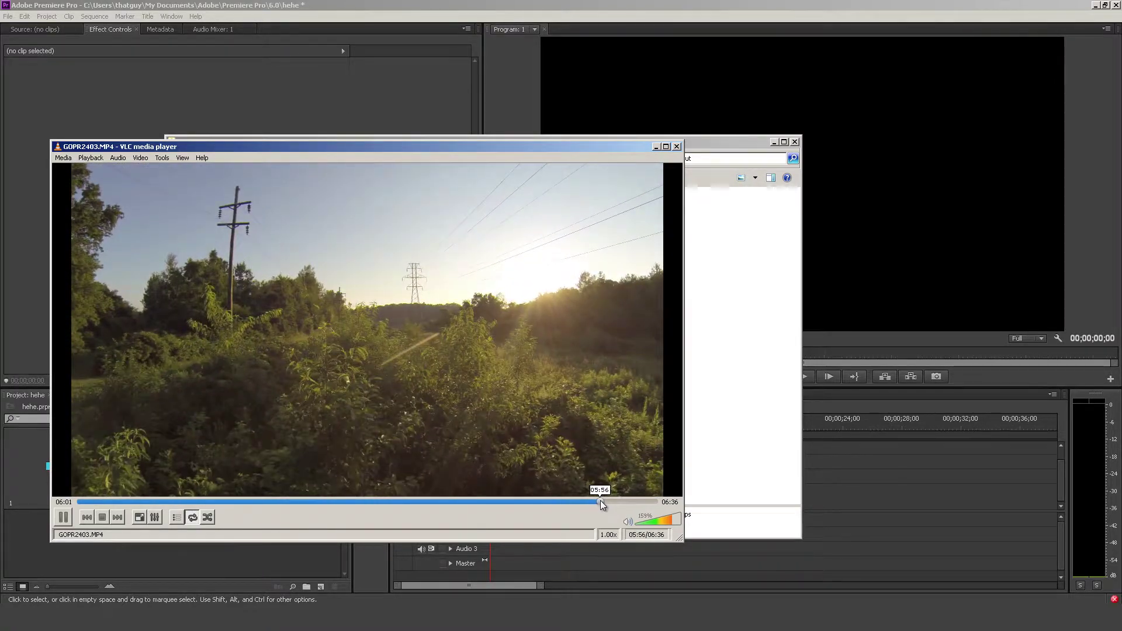
pyautogui.click(601, 501)
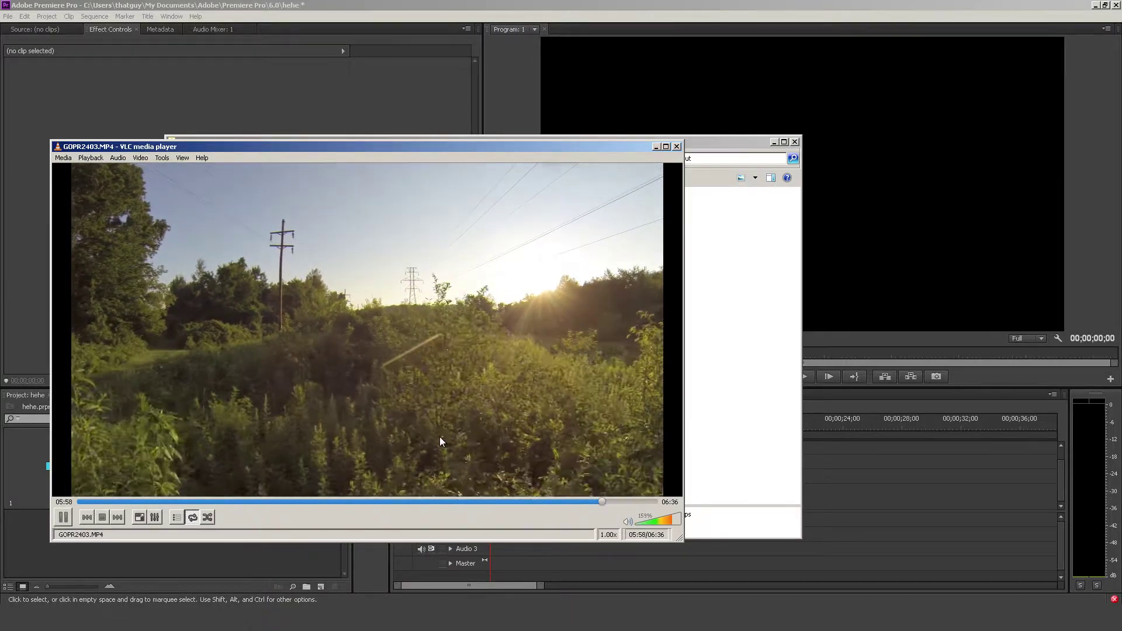
pyautogui.click(64, 518)
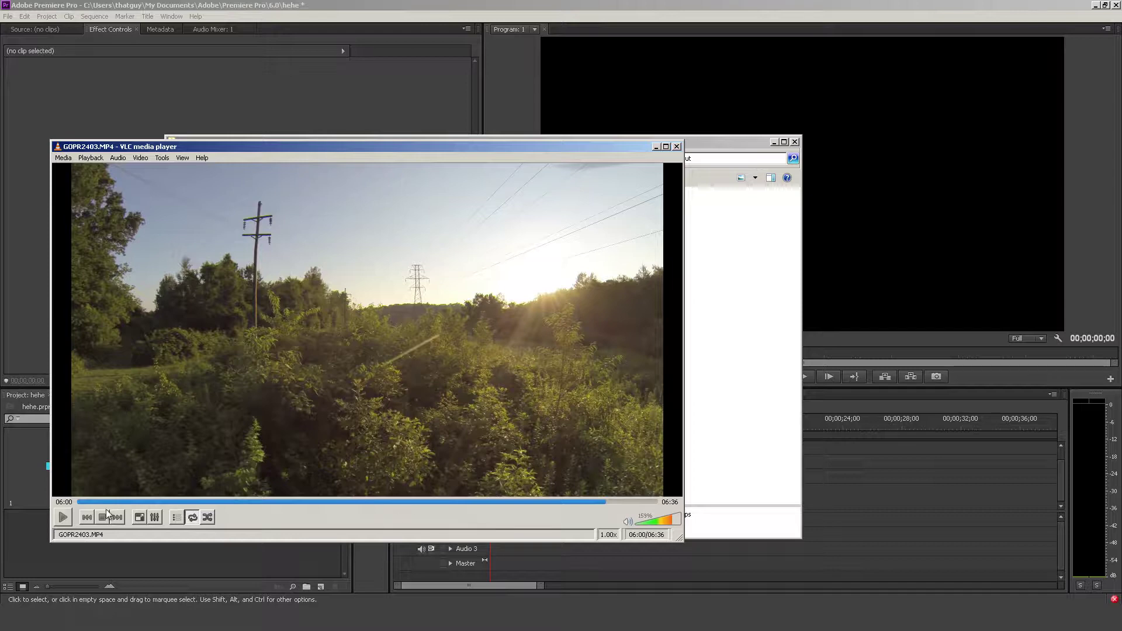
# Import GOPR2403.MP4 and GOPR2440.MP4 from the tut folder into the Premiere Pro project and cue GOPR2403.MP4 to 00:06:00:27 in the source monitor
pyautogui.click(729, 144)
pyautogui.click(549, 342)
pyautogui.moveTo(515, 324); pyautogui.dragTo(204, 563)
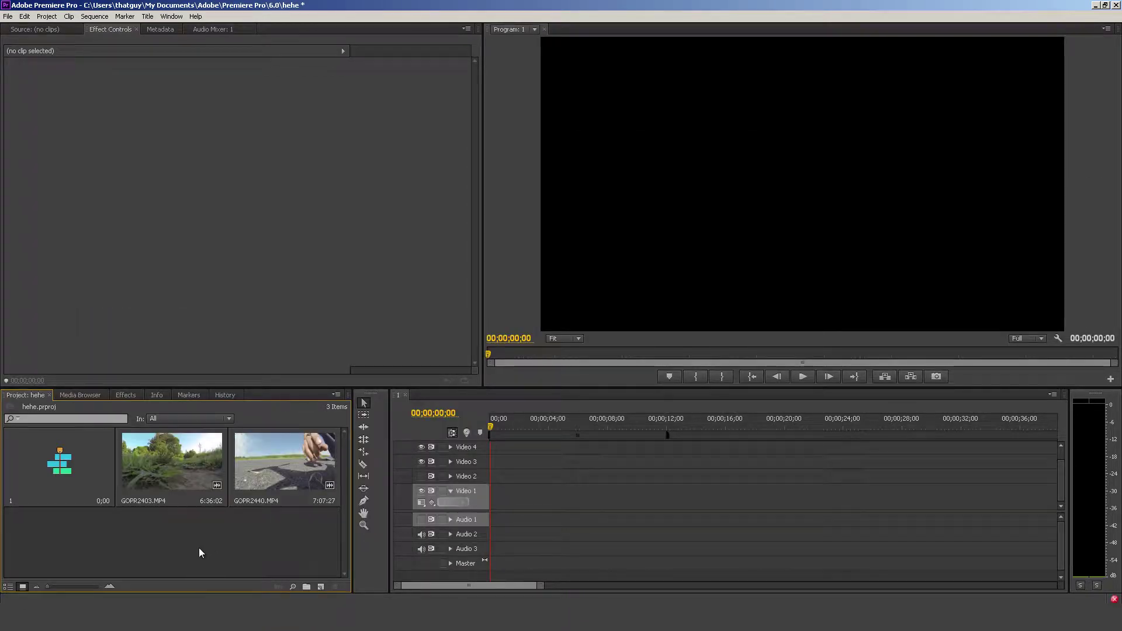
pyautogui.doubleClick(173, 471)
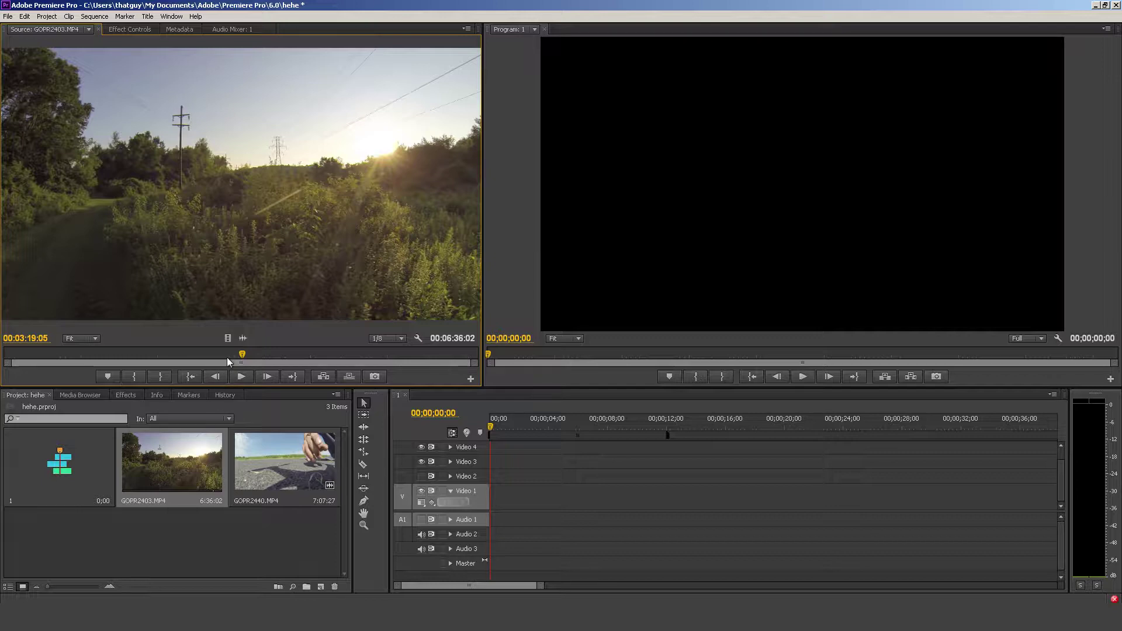
pyautogui.moveTo(269, 353); pyautogui.dragTo(437, 357)
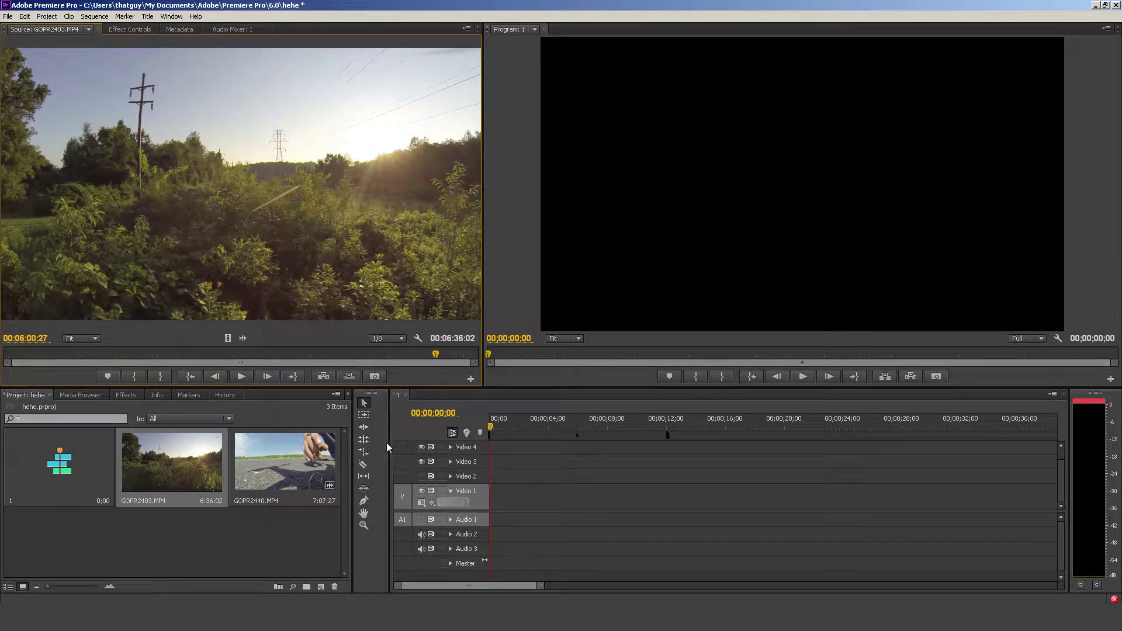
# Switch to VLC and play GOPR2403.MP4 onward from 06:00 to find the shot's end, pausing at 06:05
pyautogui.hotkey('alt', 'Tab')
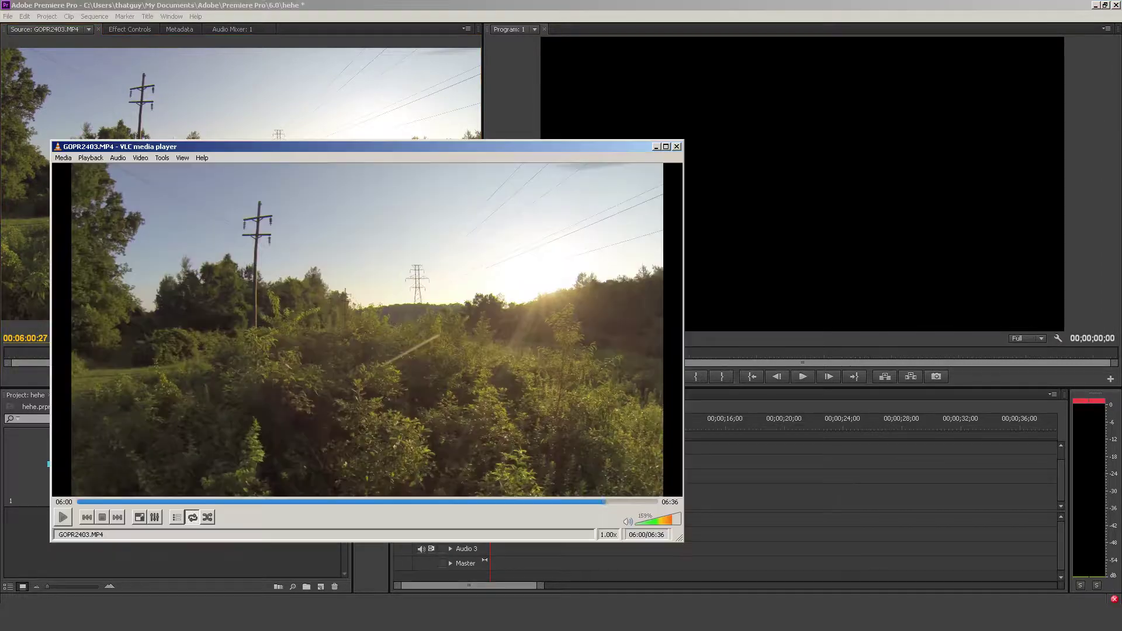
pyautogui.click(67, 517)
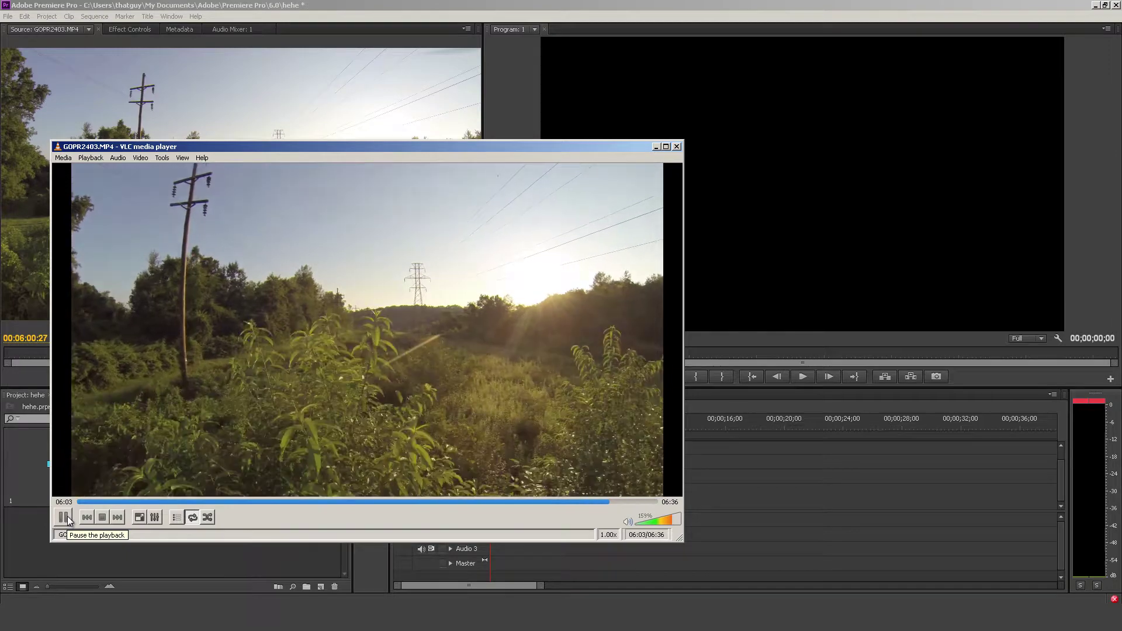
pyautogui.click(63, 517)
pyautogui.click(65, 517)
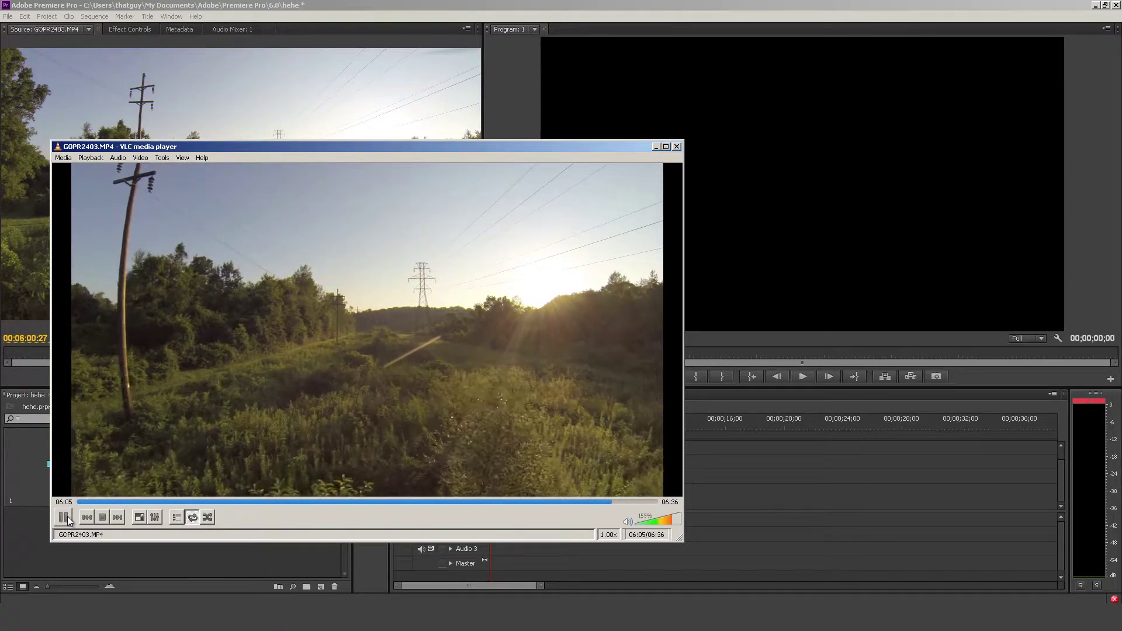
pyautogui.click(64, 518)
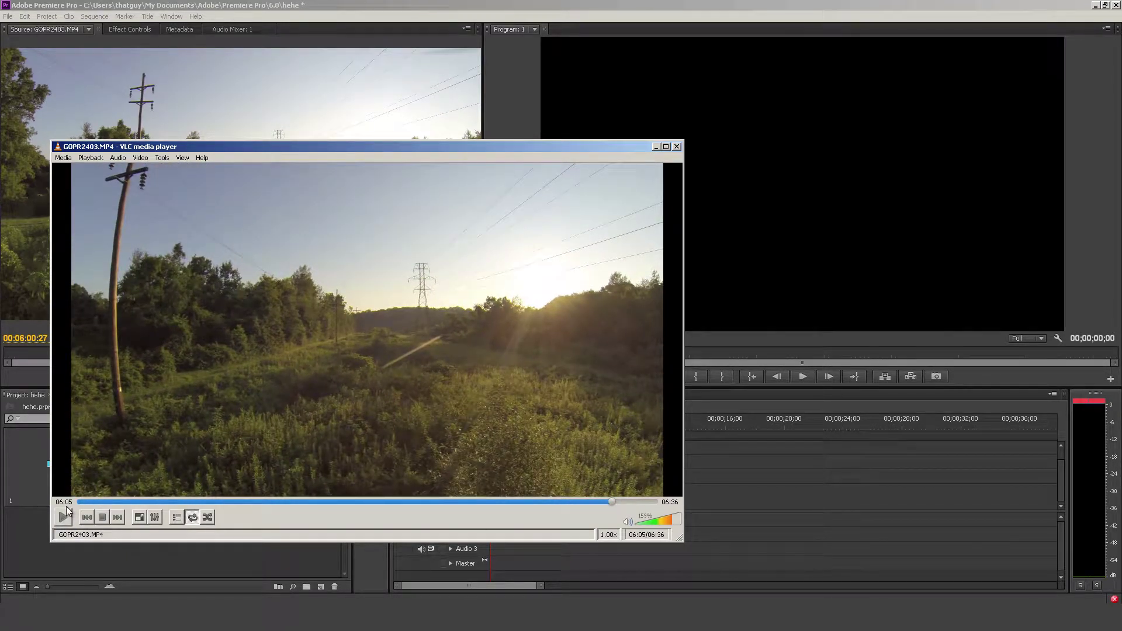
# In Premiere Pro, mark GOPR2403.MP4 from 00:06:00:27 to 00:06:05:09 and insert that range into the sequence
pyautogui.click(131, 557)
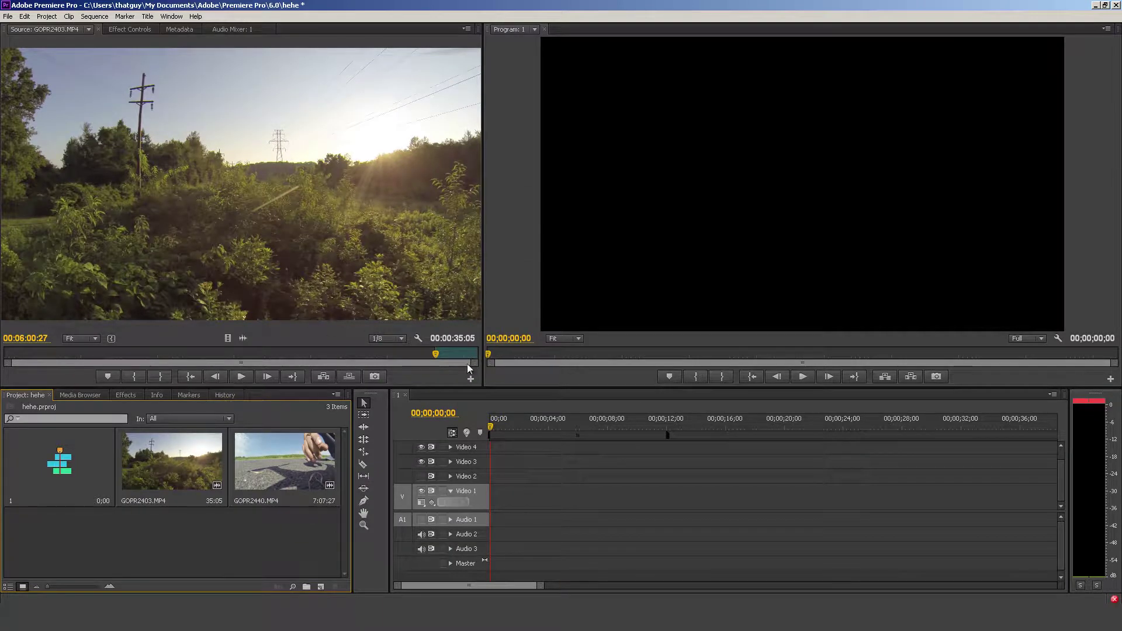
pyautogui.moveTo(436, 355); pyautogui.dragTo(443, 356)
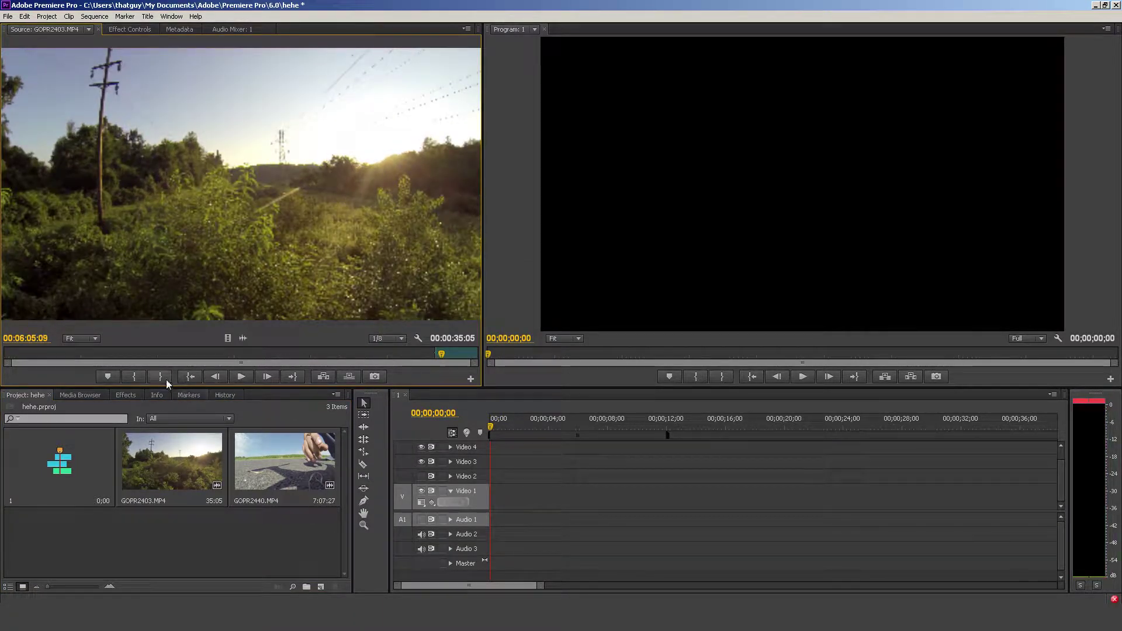
pyautogui.click(307, 548)
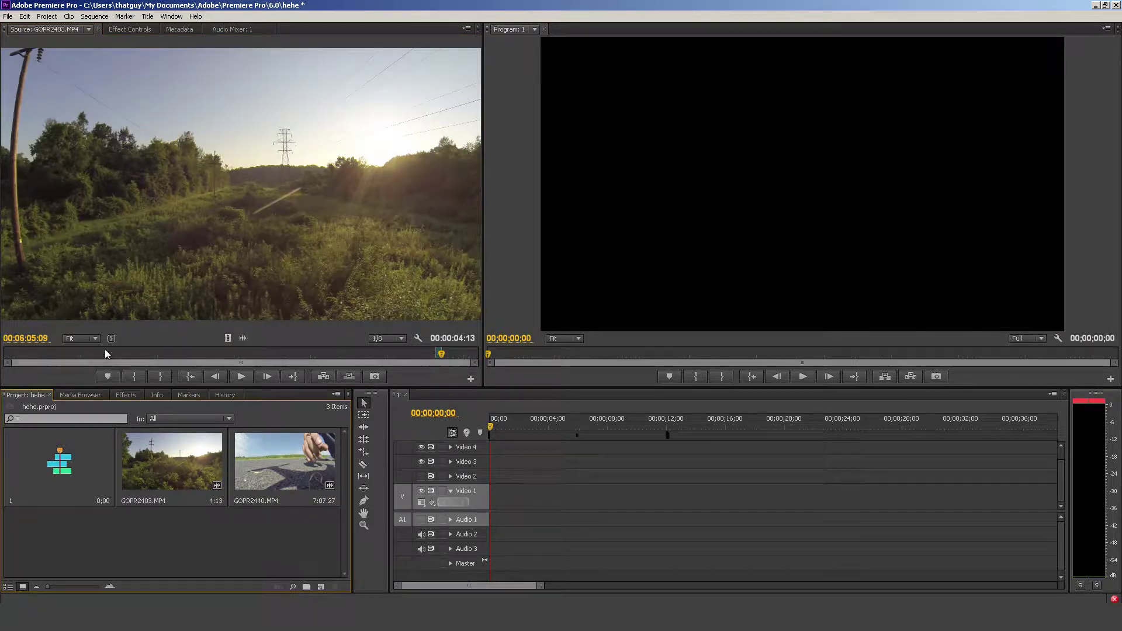
pyautogui.click(322, 377)
pyautogui.click(268, 553)
# Switch to the tut folder, open GOPR2440 in VLC and move the player window clear of the source clip's timecode
pyautogui.hotkey('alt', 'Tab')
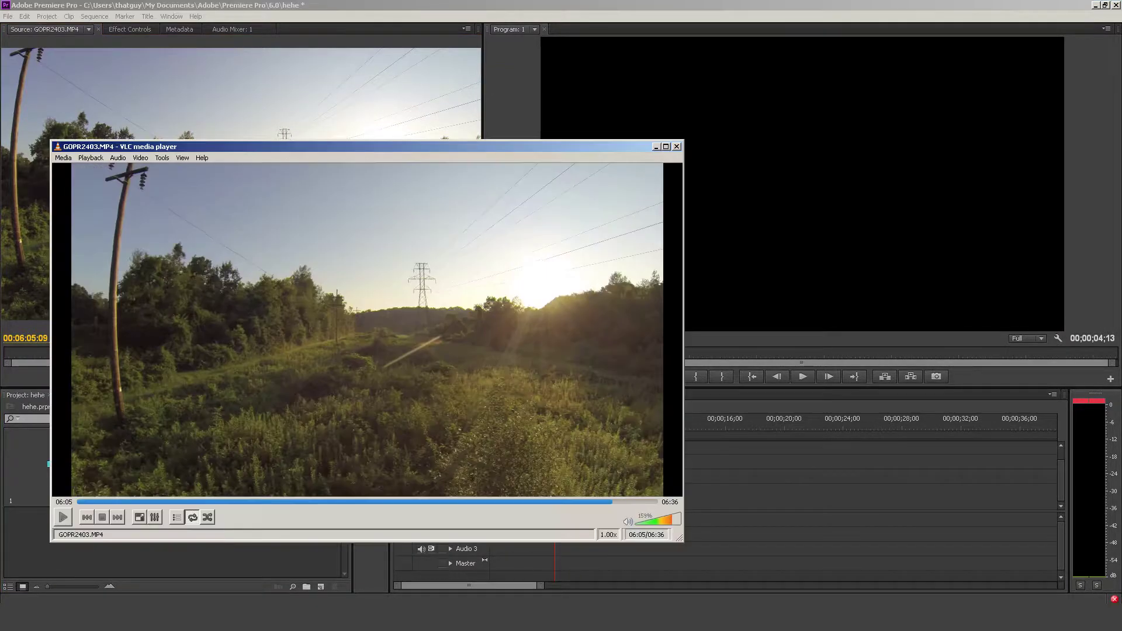
pyautogui.hotkey('alt', 'Tab')
pyautogui.hotkey('alt', 'Tab')
pyautogui.hotkey('alt', 'Tab')
pyautogui.press('Tab')
pyautogui.click(433, 238)
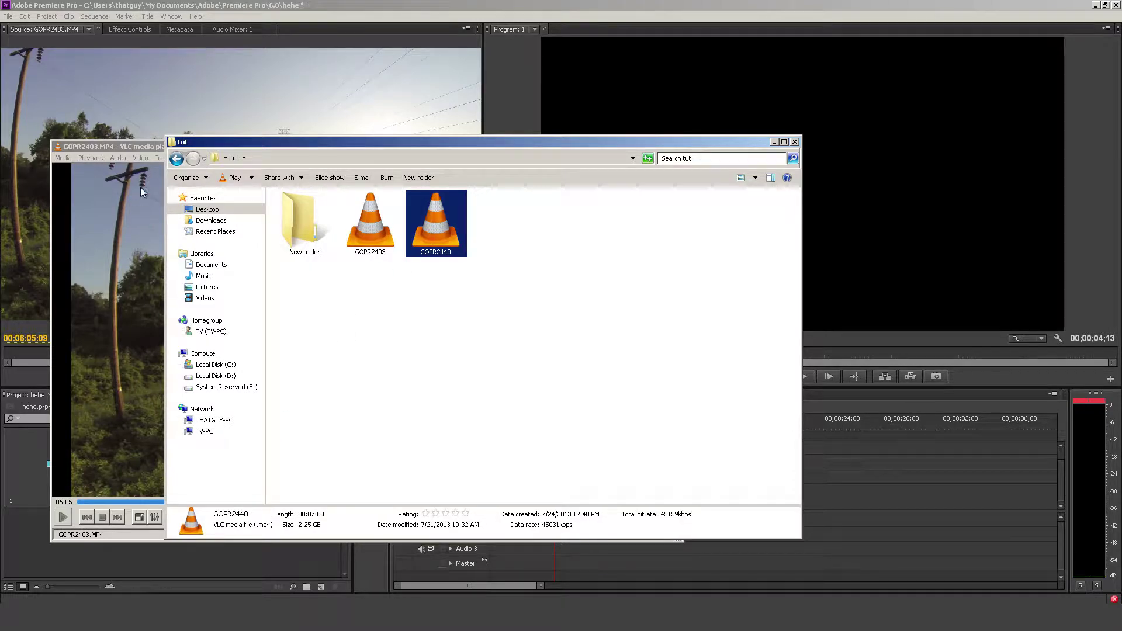
pyautogui.click(775, 142)
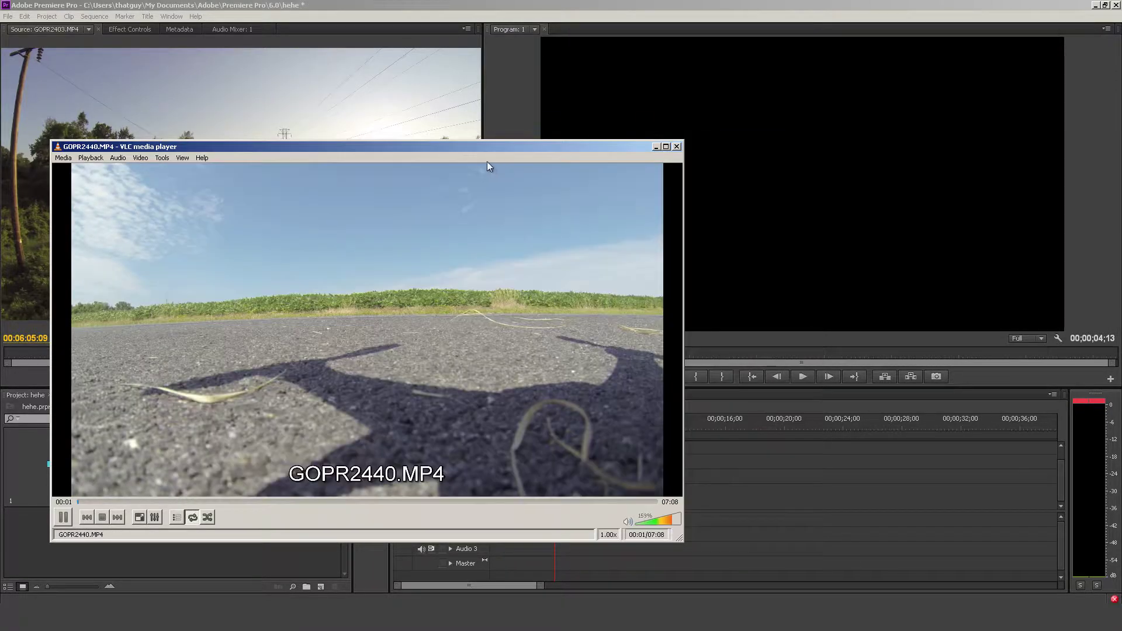
pyautogui.moveTo(455, 148); pyautogui.dragTo(678, 141)
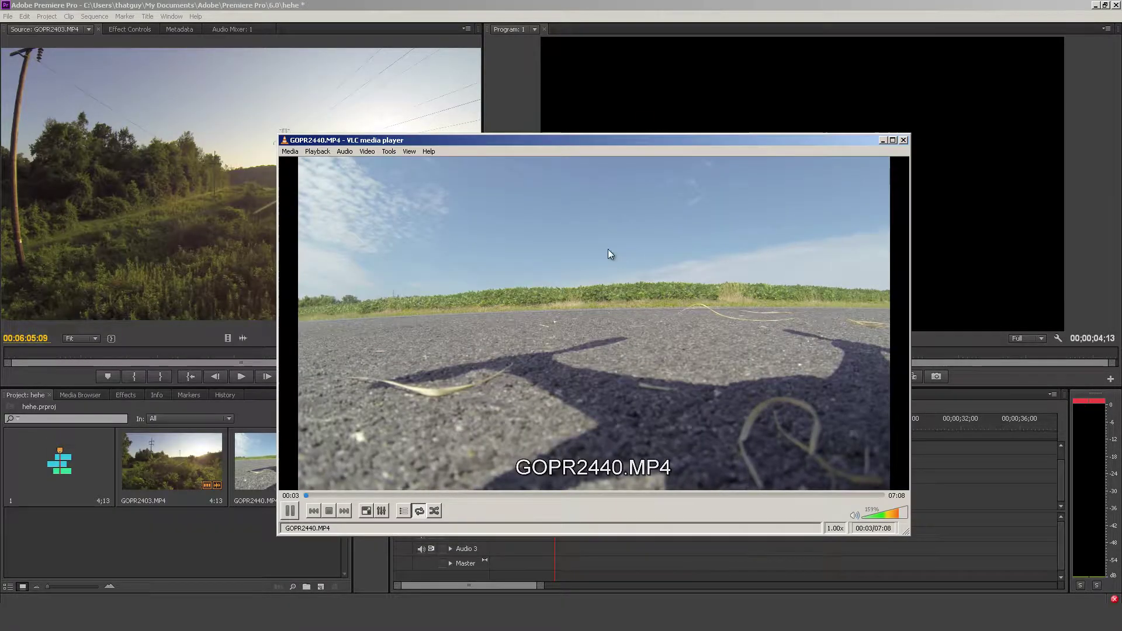
# Skim GOPR2440.MP4 in VLC to about 02:32 and play on to find a usable shot, pausing at 03:03
pyautogui.click(401, 496)
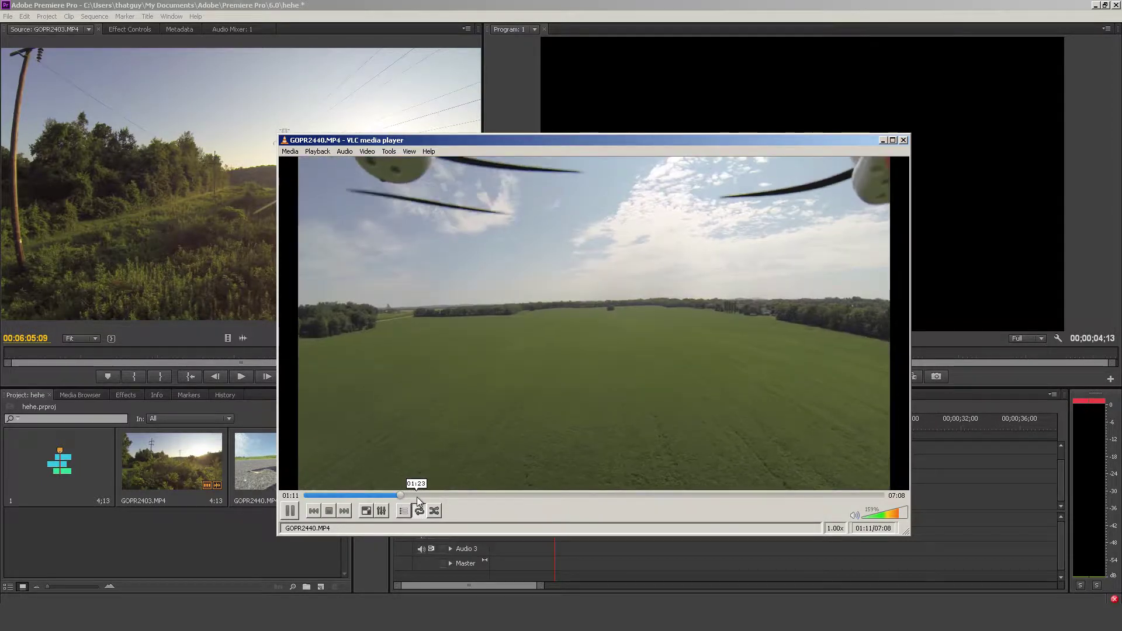
pyautogui.click(466, 495)
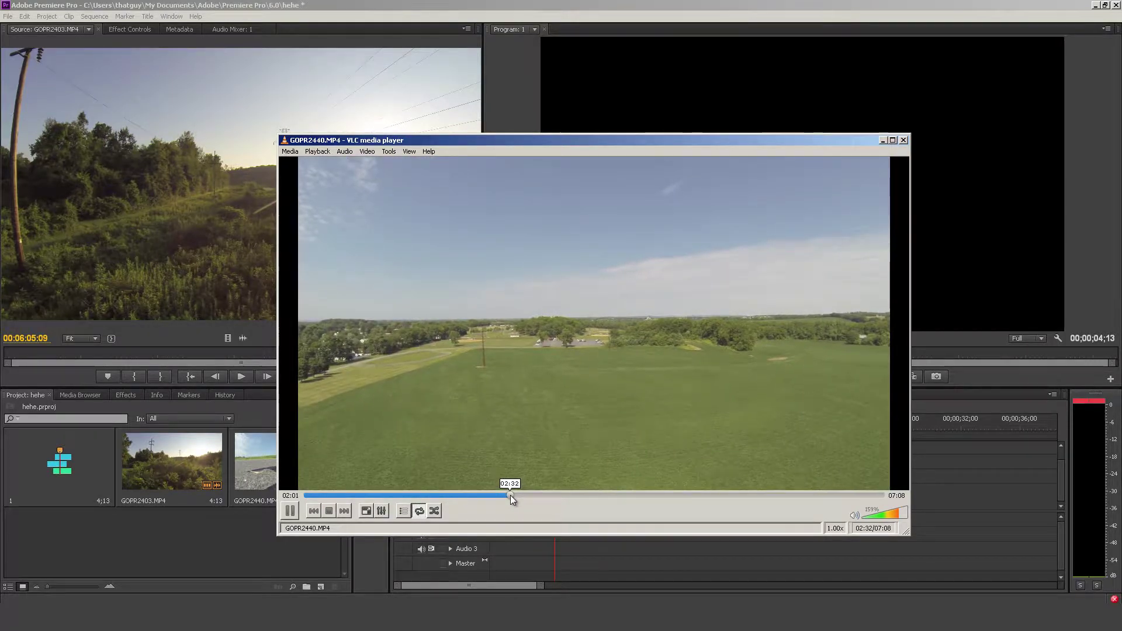
pyautogui.click(511, 496)
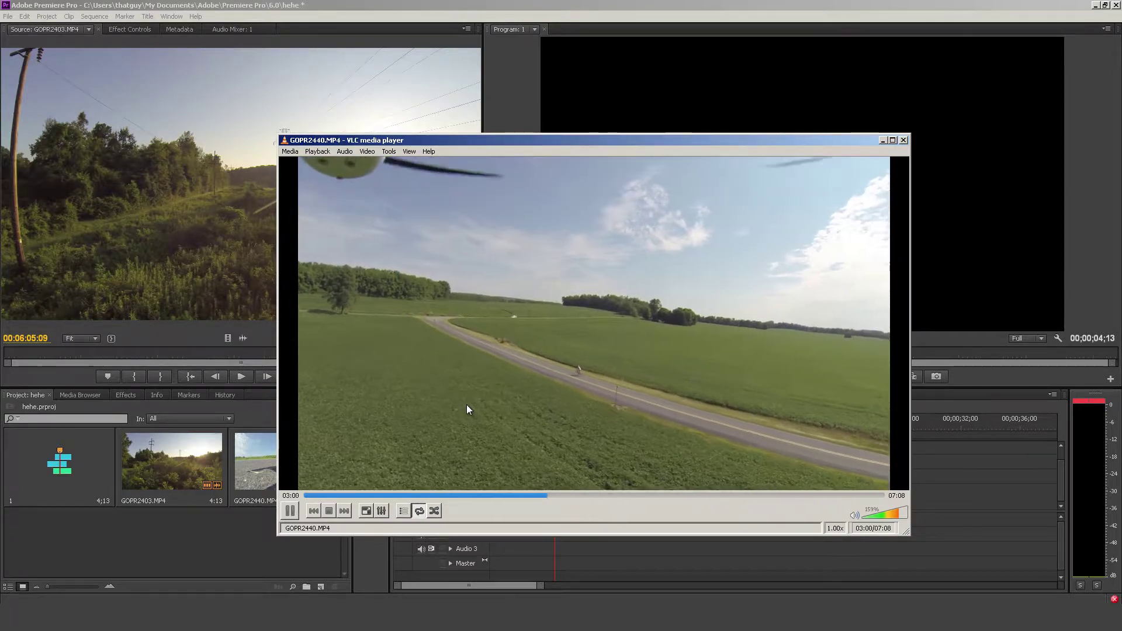
pyautogui.click(289, 512)
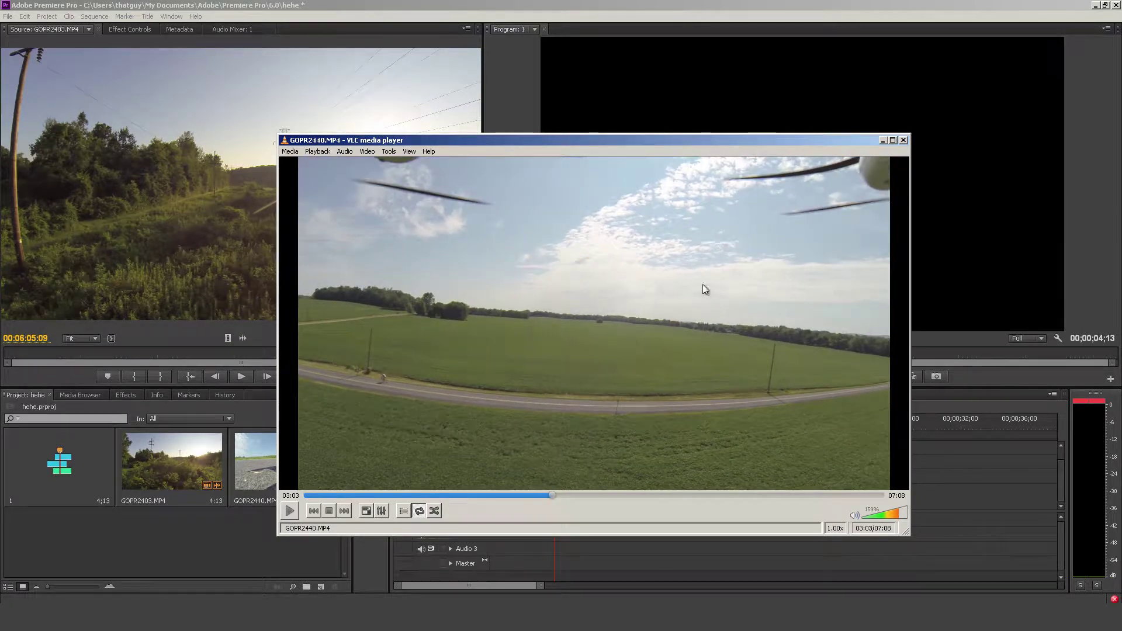
# Replay the road shot in GOPR2440.MP4 from 02:57, pausing at 03:01 and again at 03:04 to examine the propellers in frame
pyautogui.click(545, 497)
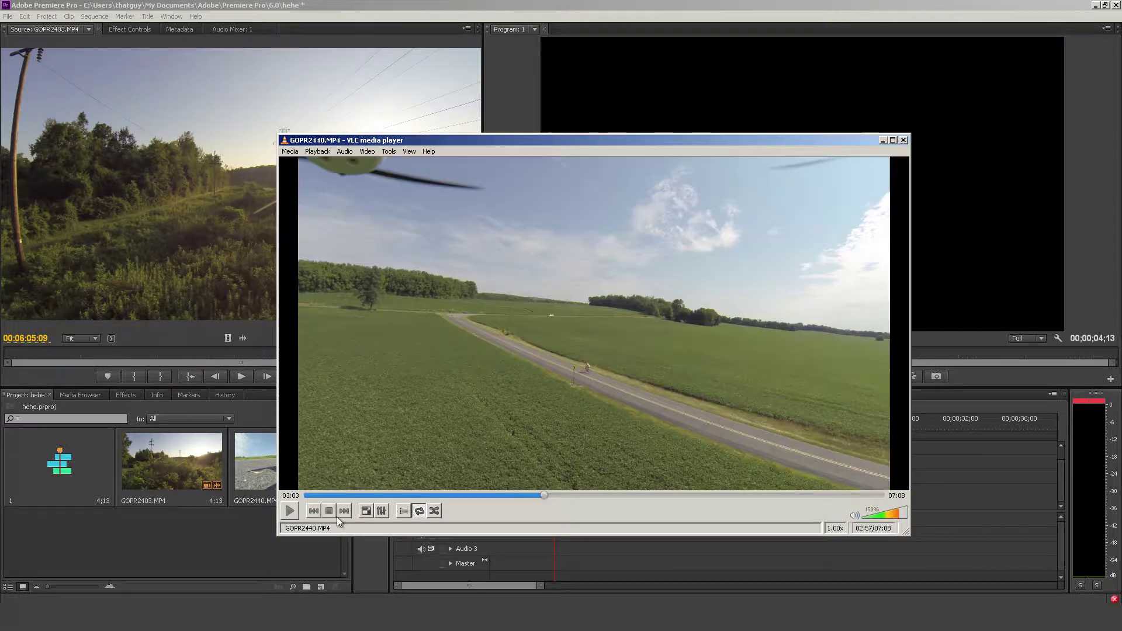
pyautogui.click(287, 512)
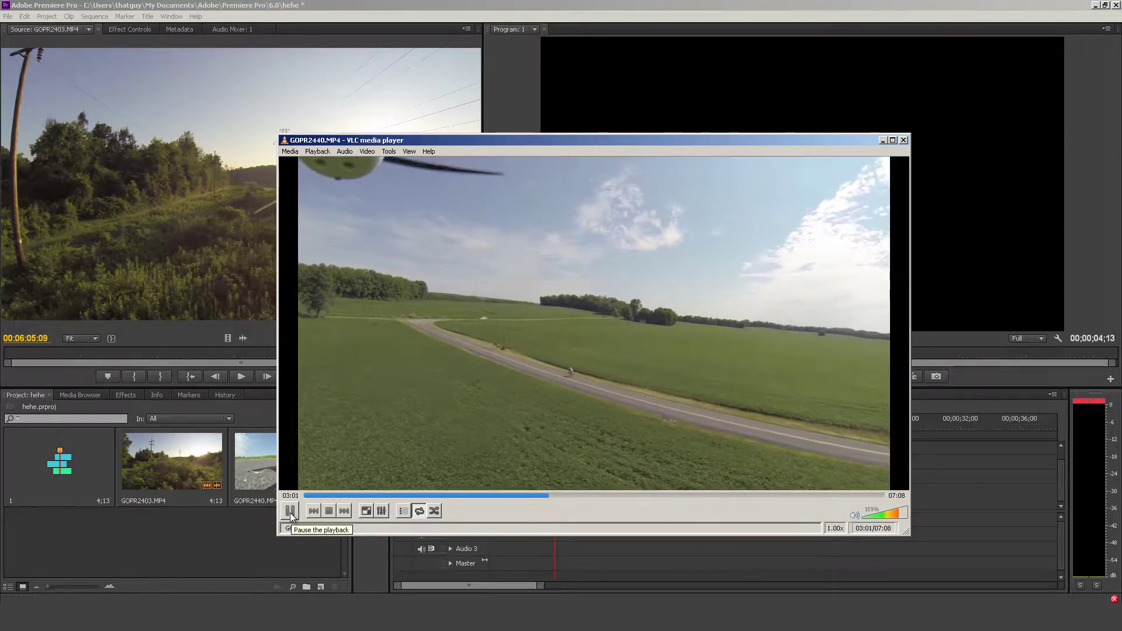
pyautogui.click(290, 511)
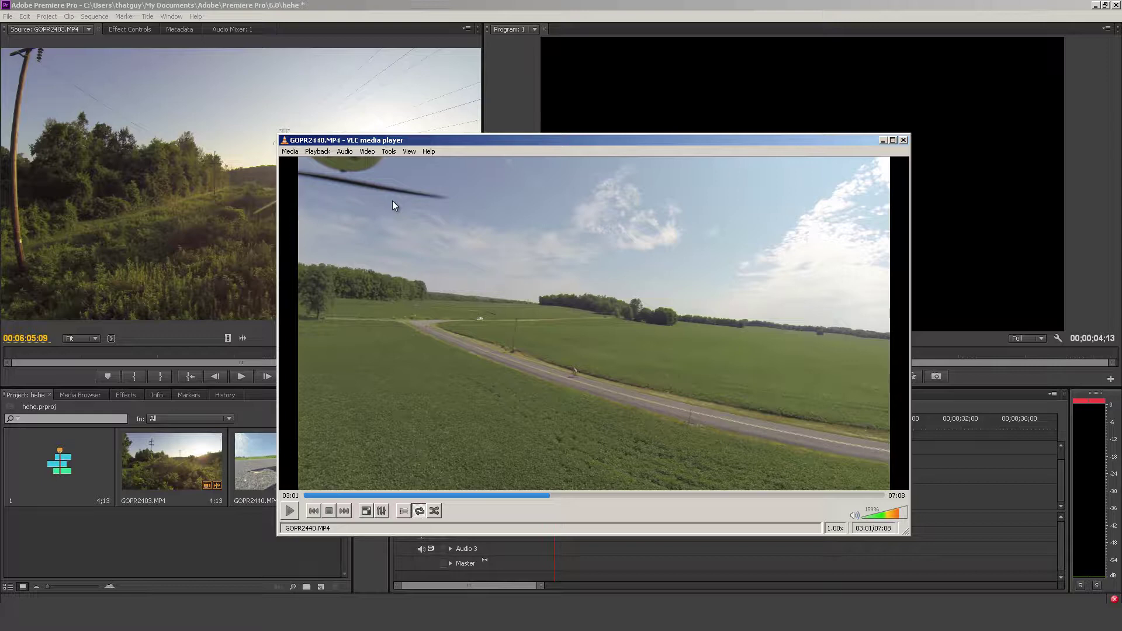
pyautogui.click(289, 513)
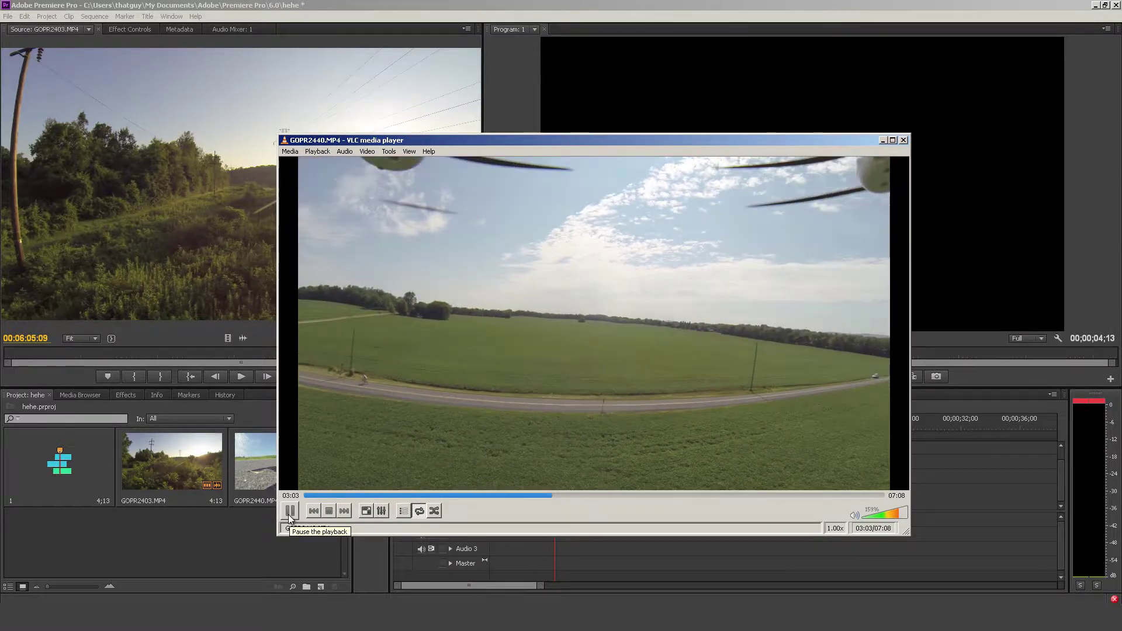
pyautogui.click(289, 514)
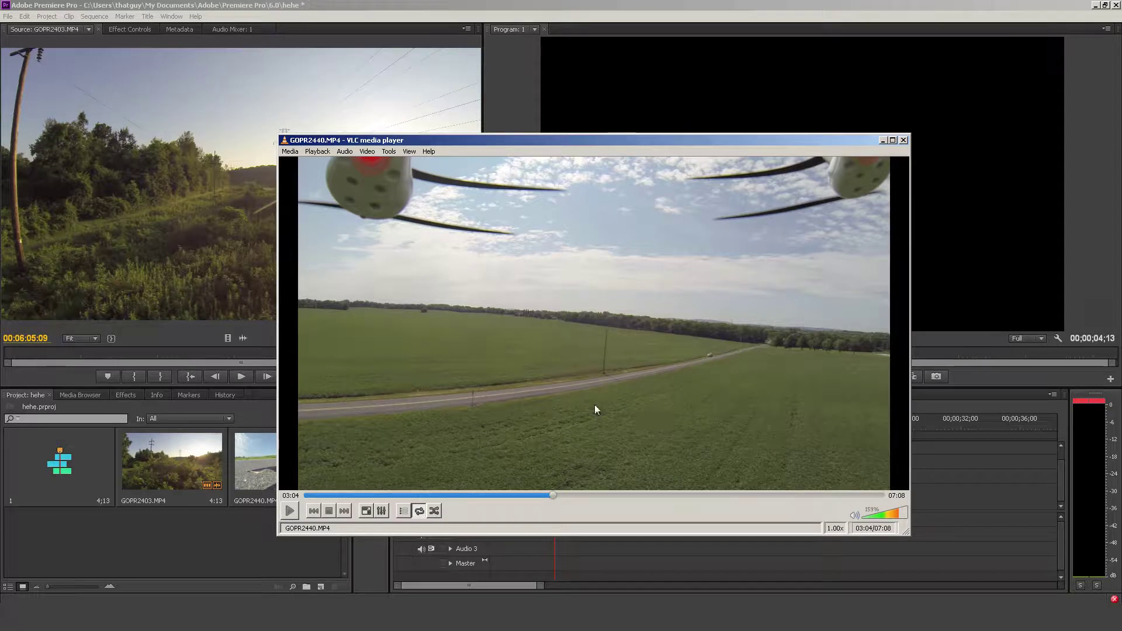
# Seek back through GOPR2440.MP4 to 02:45 and play the approach to the road, pausing at 02:55
pyautogui.click(543, 495)
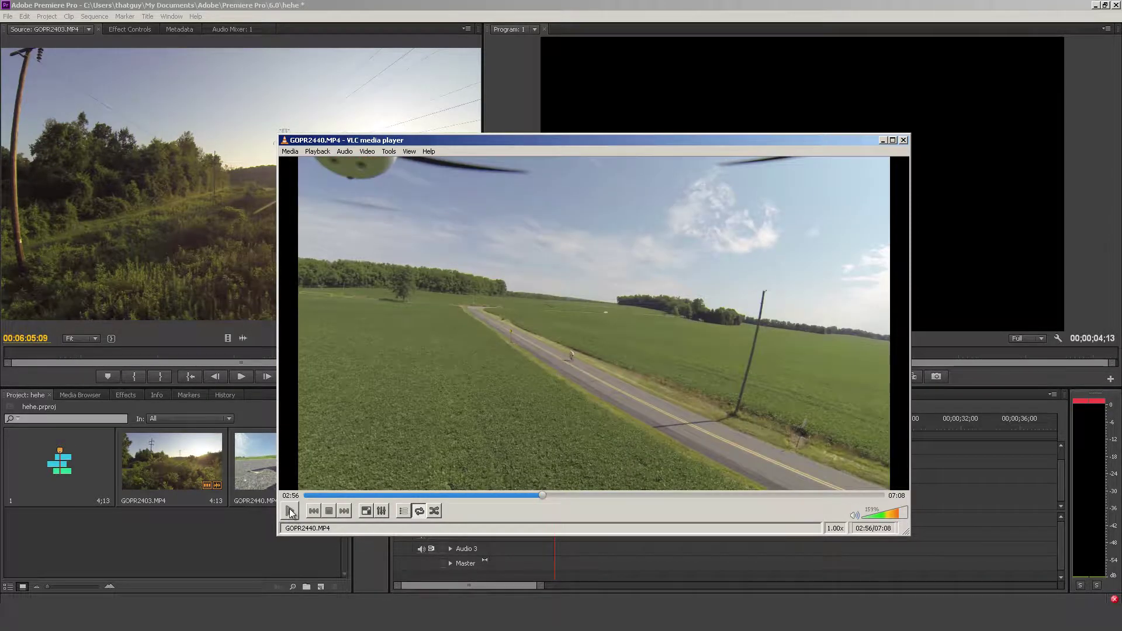
pyautogui.click(296, 512)
pyautogui.click(522, 495)
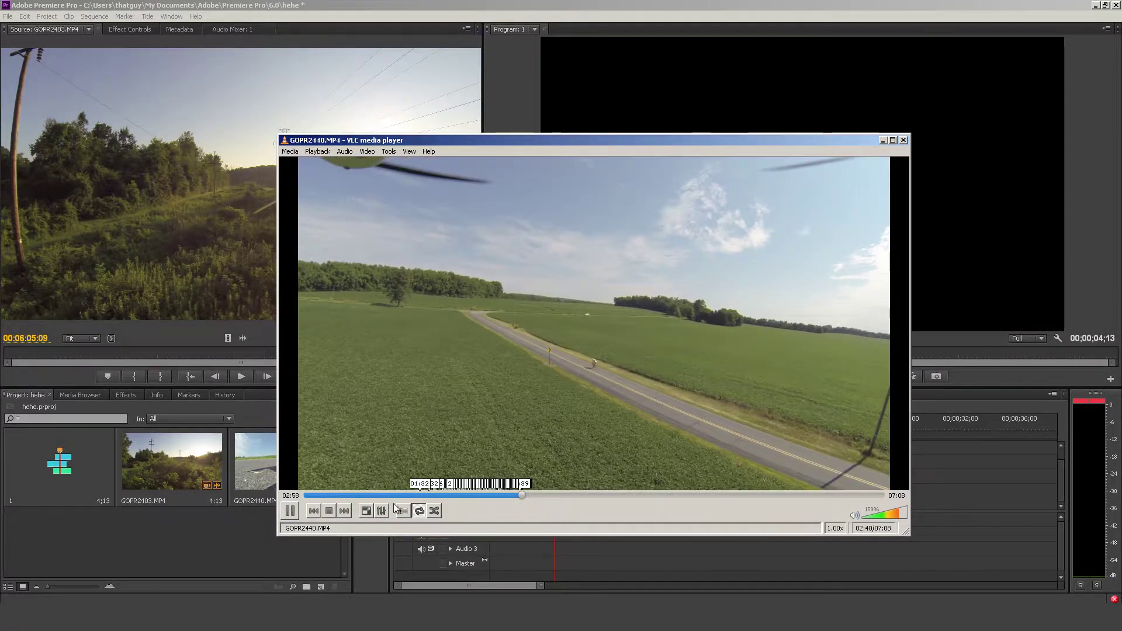
pyautogui.click(296, 512)
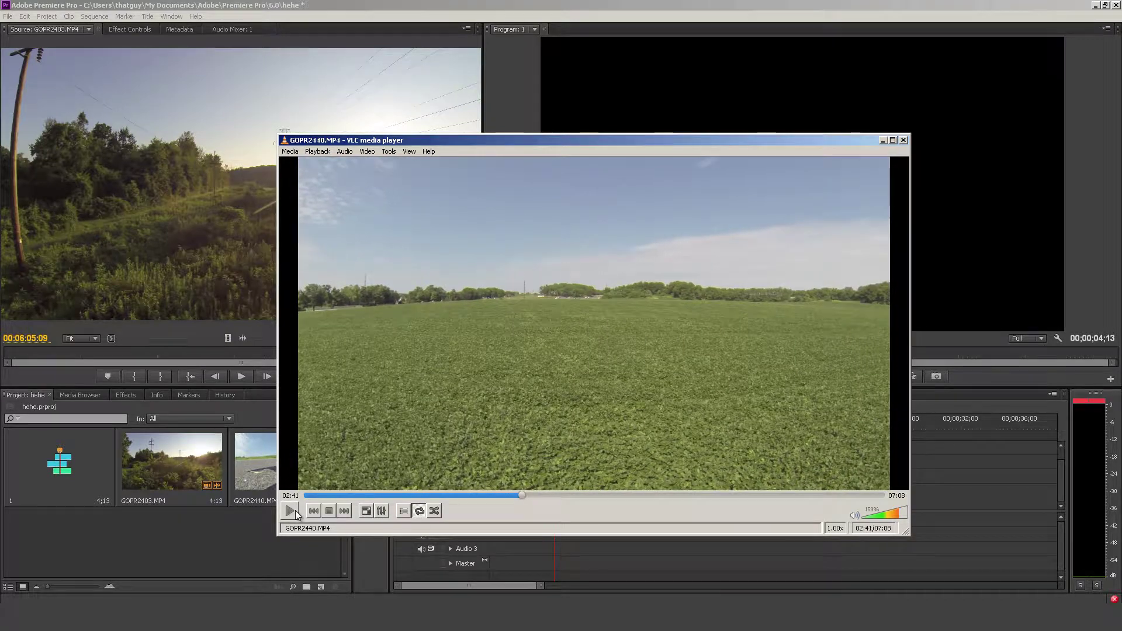
pyautogui.click(528, 495)
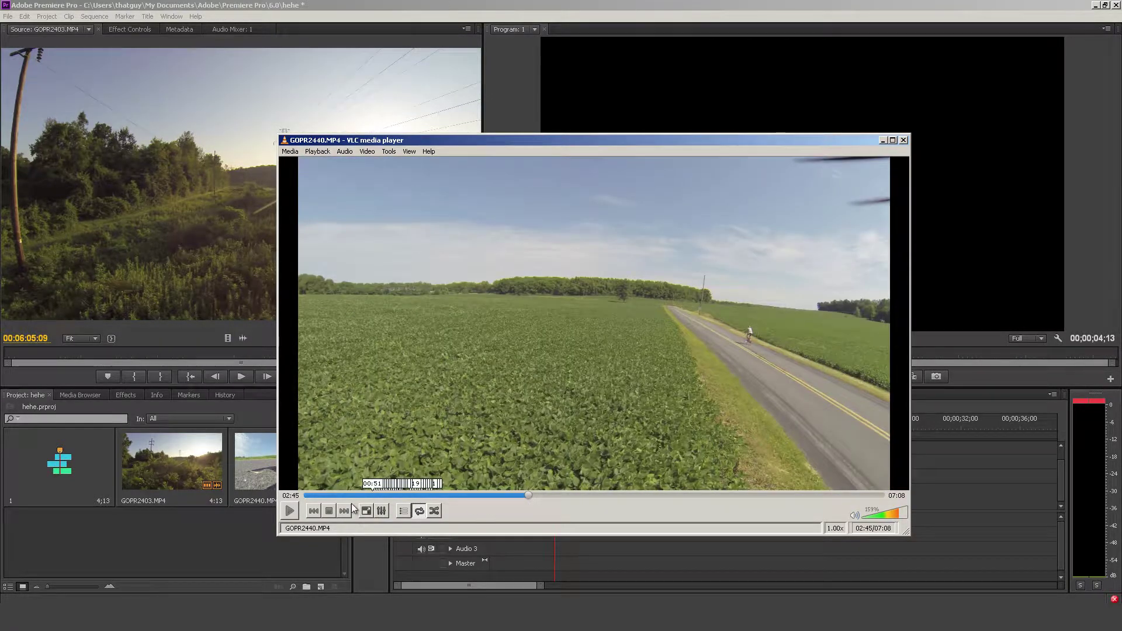
pyautogui.click(289, 512)
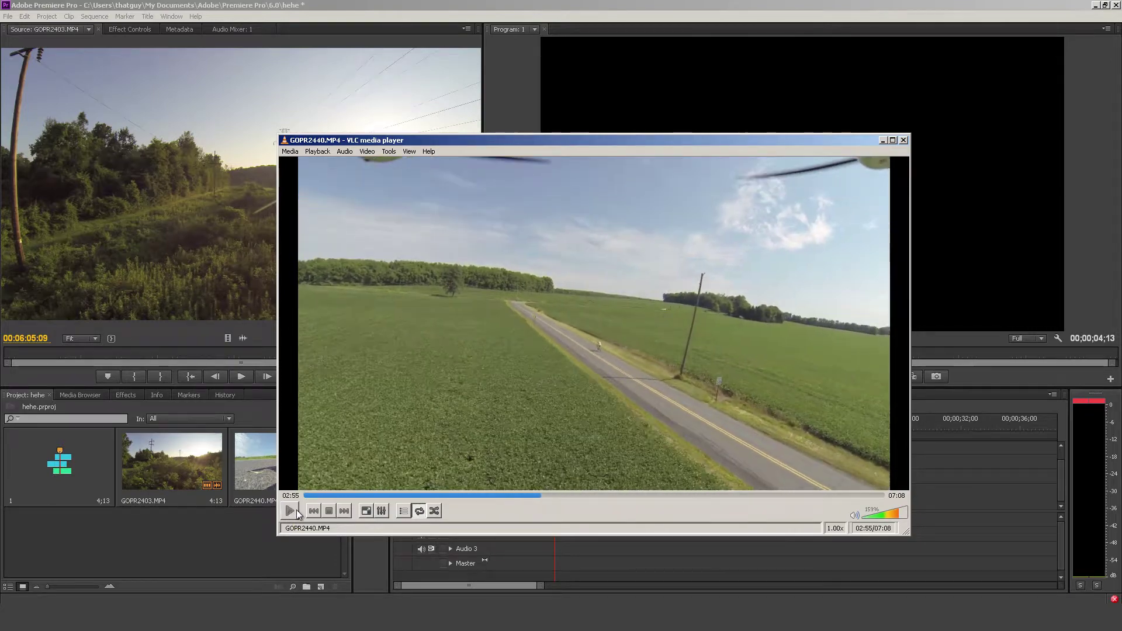
pyautogui.click(291, 511)
# Replay GOPR2440.MP4 from 02:44 to find where the shot should start, pausing at 02:51
pyautogui.moveTo(540, 496); pyautogui.dragTo(527, 495)
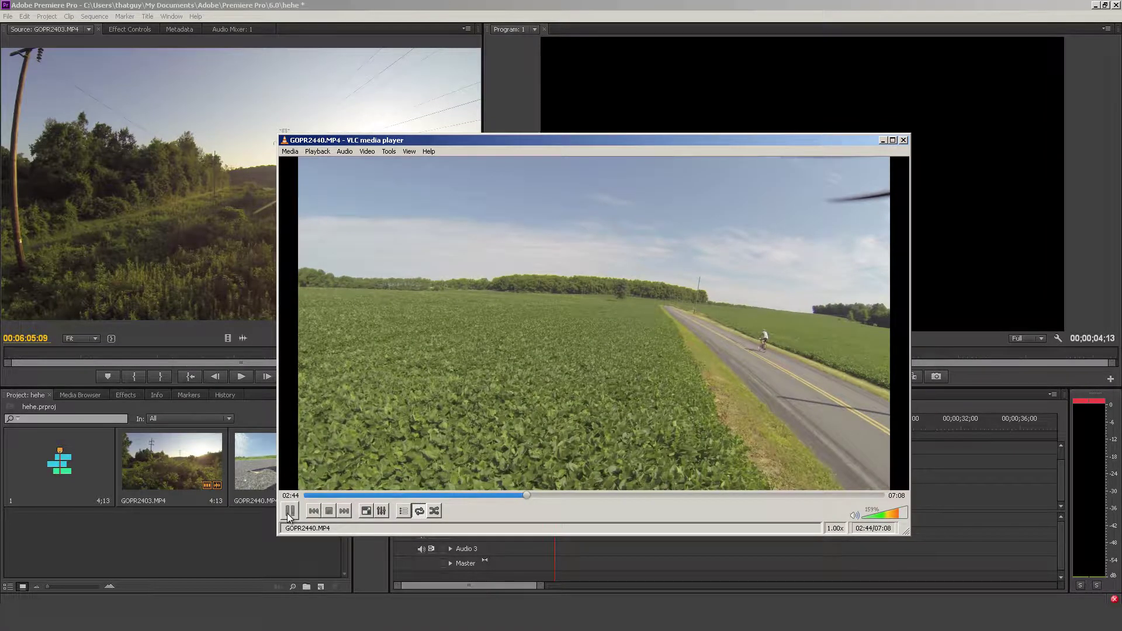
pyautogui.click(289, 512)
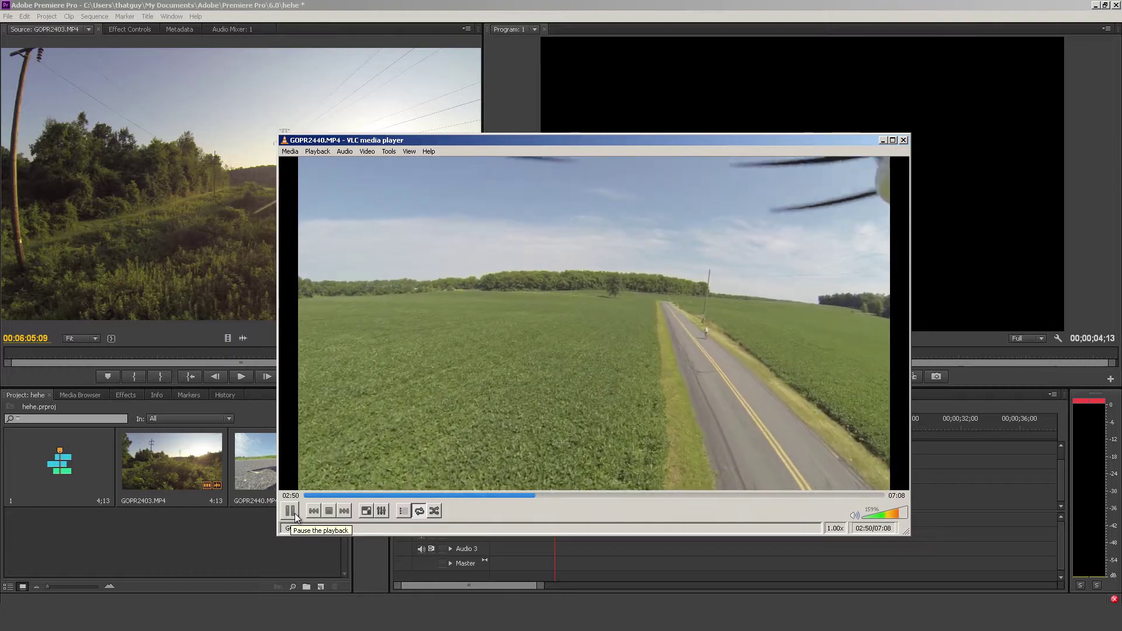
pyautogui.click(295, 513)
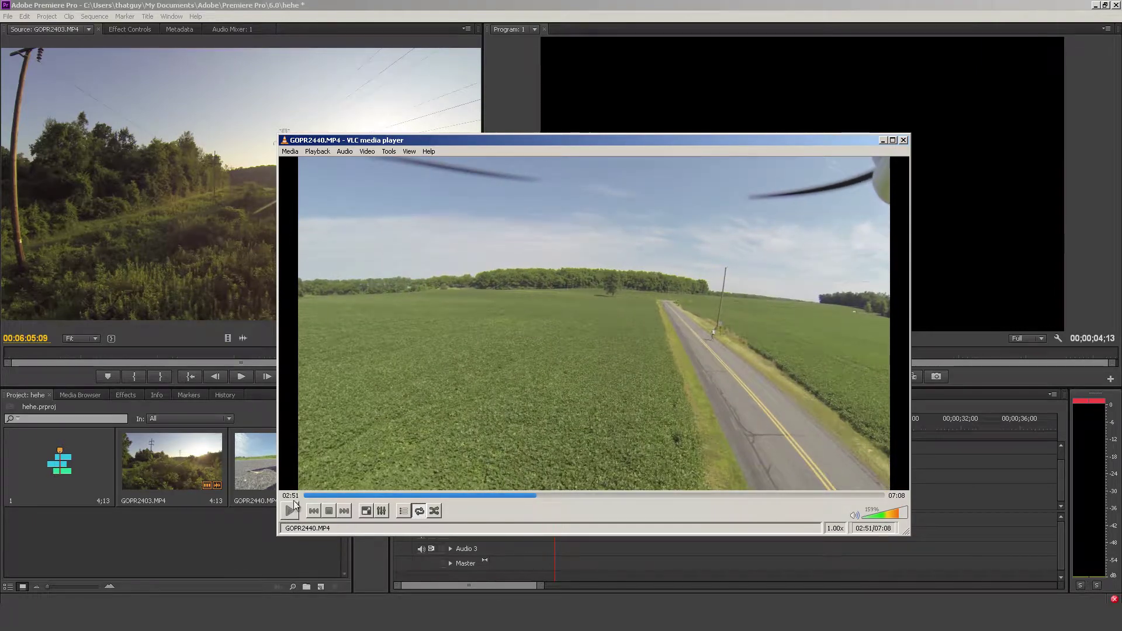
# Switch to Premiere Pro, open GOPR2440.MP4 in the source monitor and mark its In point at 00:02:51:14
pyautogui.click(266, 540)
pyautogui.doubleClick(289, 472)
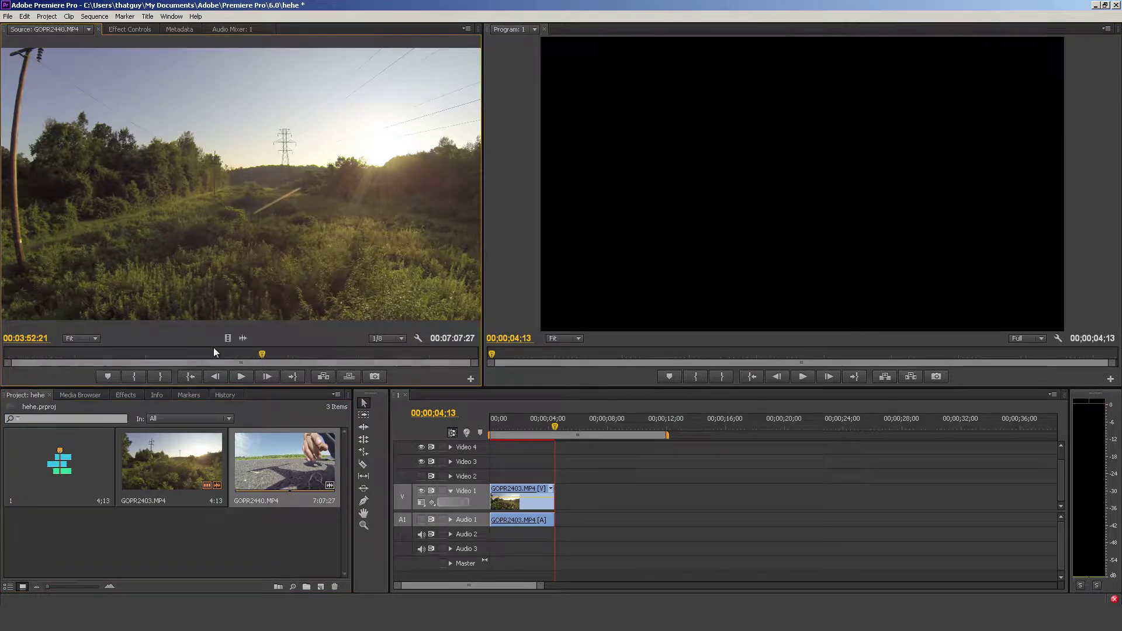
pyautogui.moveTo(269, 356); pyautogui.dragTo(194, 360)
pyautogui.click(134, 376)
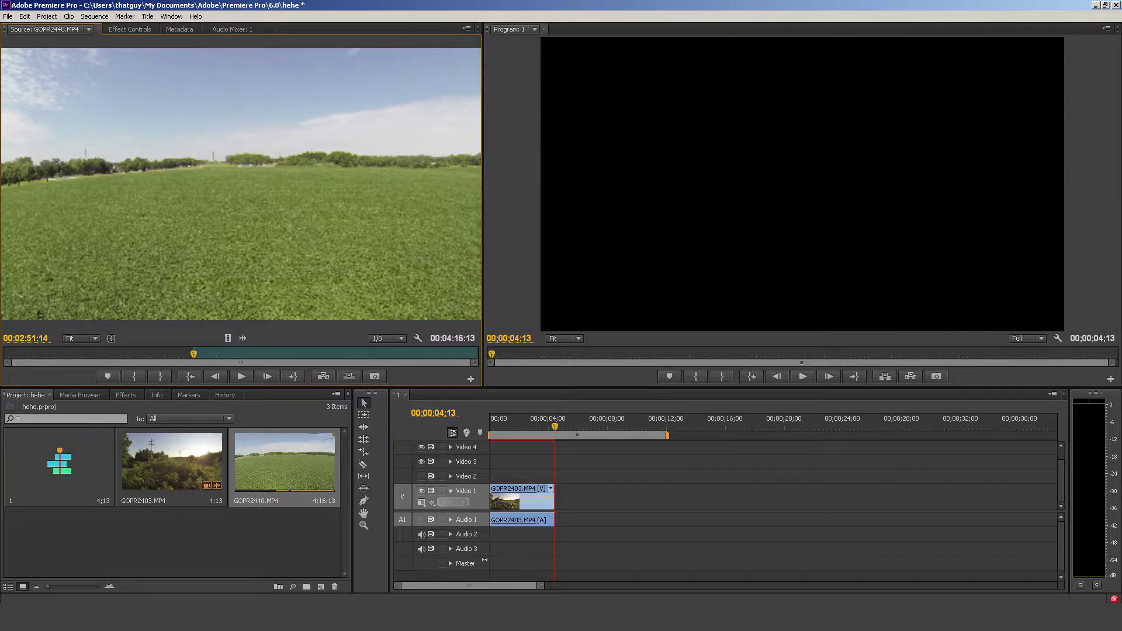
# Switch to VLC and play GOPR2440.MP4 onward from 02:51 to find the shot's end, pausing at 02:55
pyautogui.hotkey('alt', 'Tab')
pyautogui.click(292, 512)
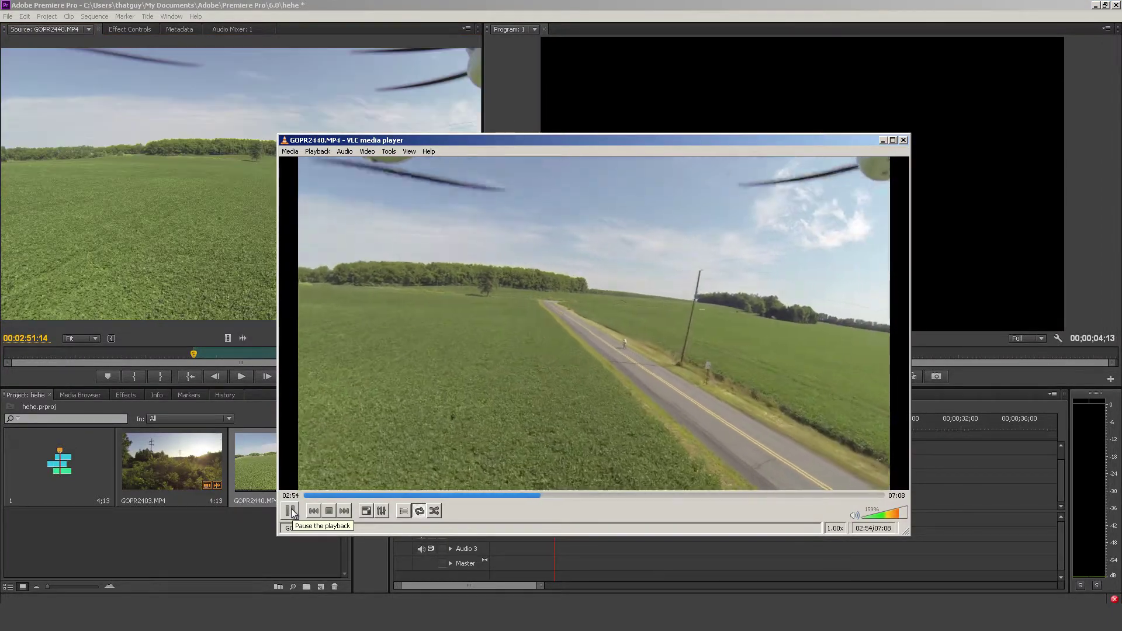
pyautogui.click(292, 512)
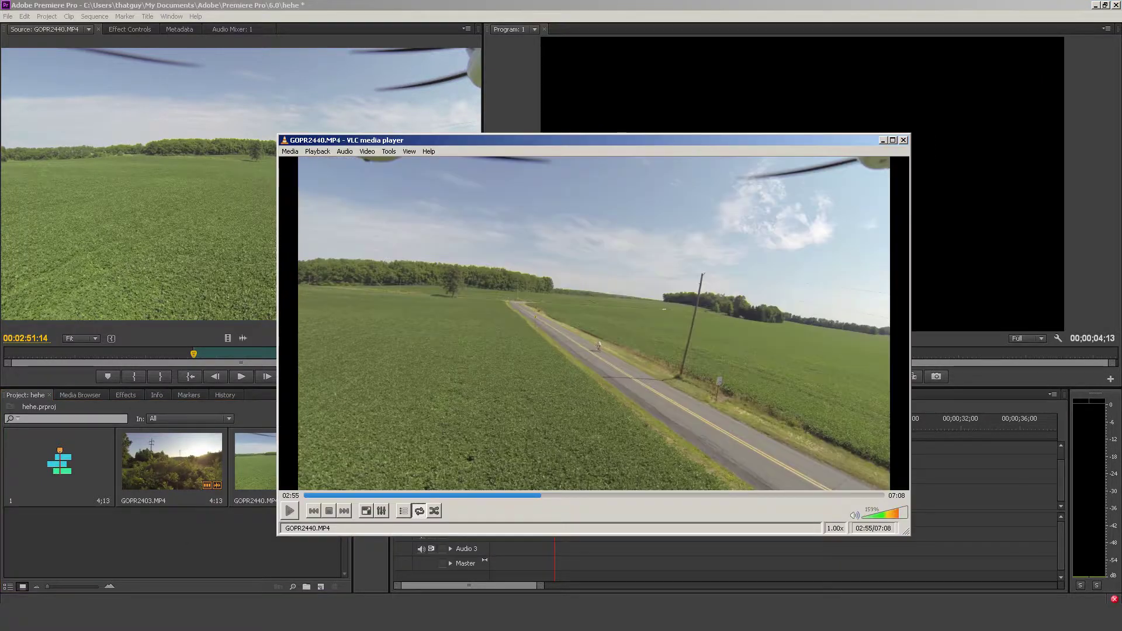
# In Premiere Pro, mark GOPR2440.MP4's Out point at 00:02:55:05 and insert the marked range after the first clip in the sequence
pyautogui.click(205, 535)
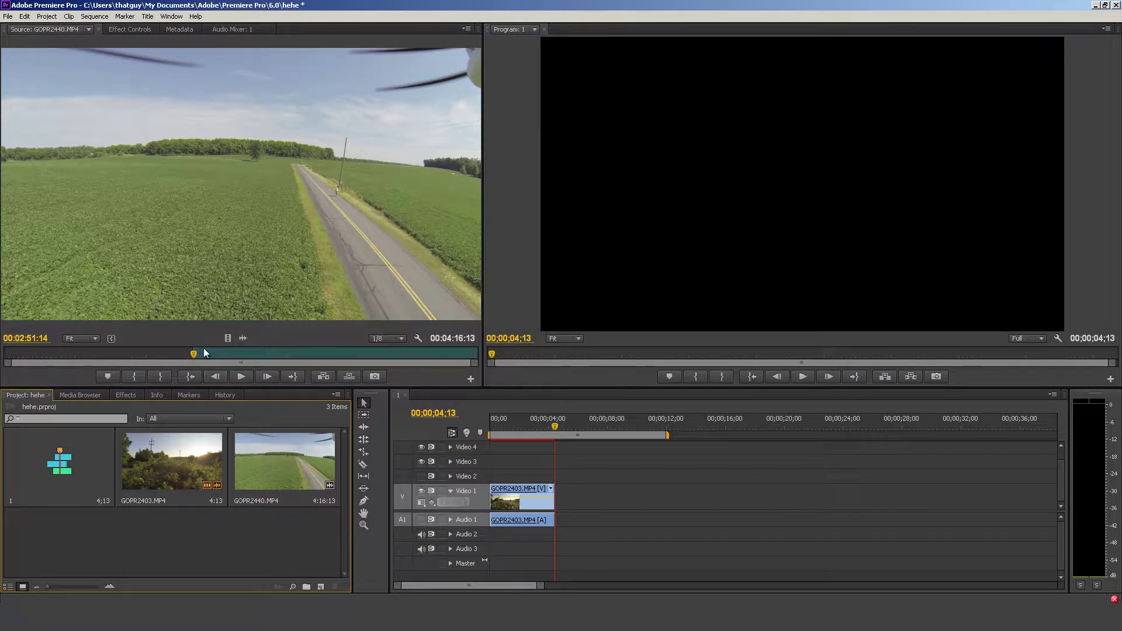
pyautogui.moveTo(198, 353); pyautogui.dragTo(200, 352)
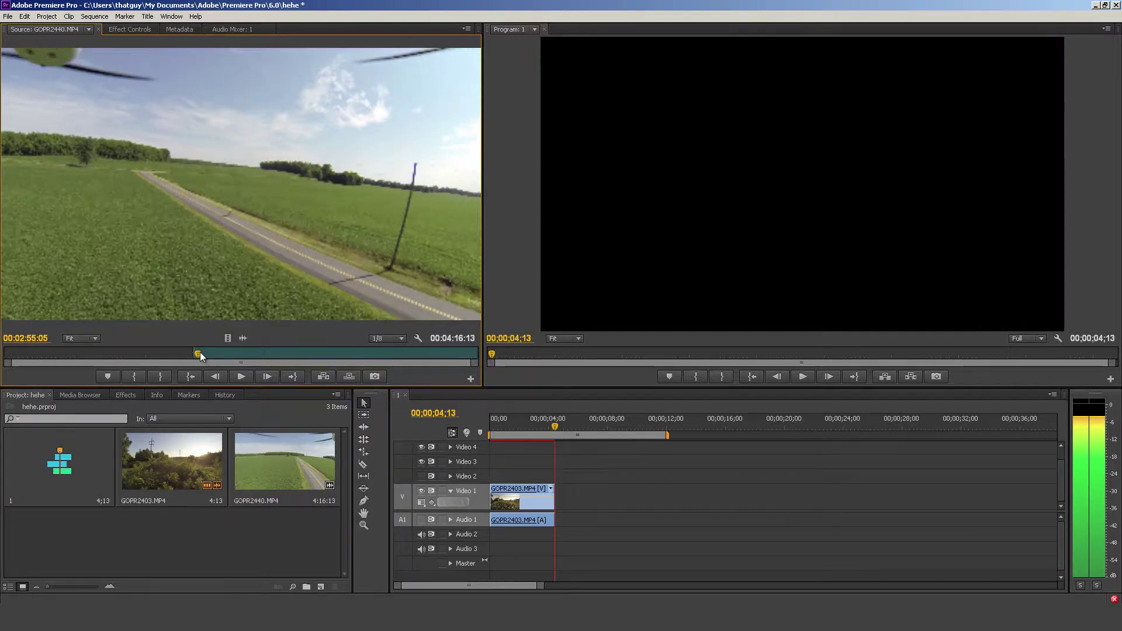
pyautogui.click(161, 376)
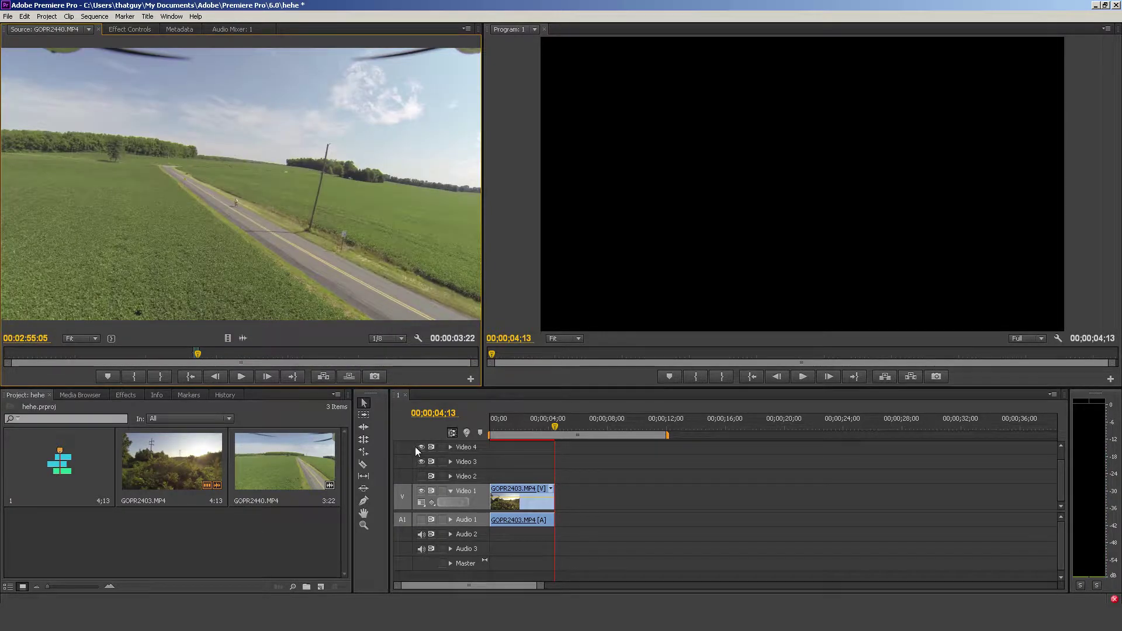
pyautogui.click(321, 376)
pyautogui.click(309, 542)
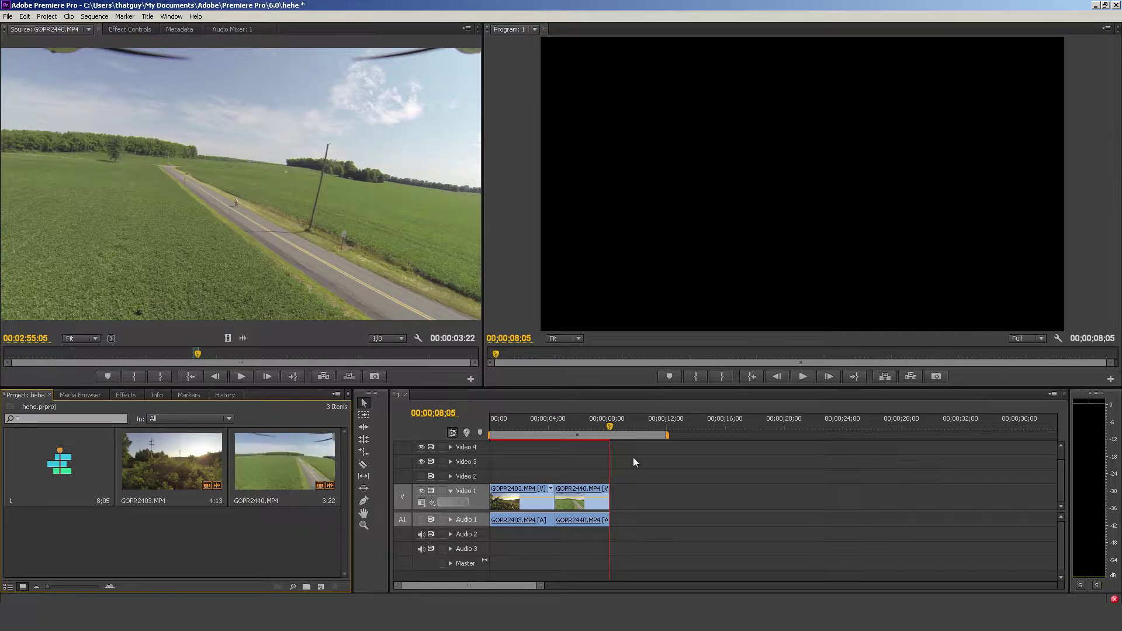
# Scrub back through the two inserted clips and return the sequence playhead to the start
pyautogui.moveTo(609, 427); pyautogui.dragTo(540, 434)
pyautogui.press('Home')
pyautogui.click(257, 556)
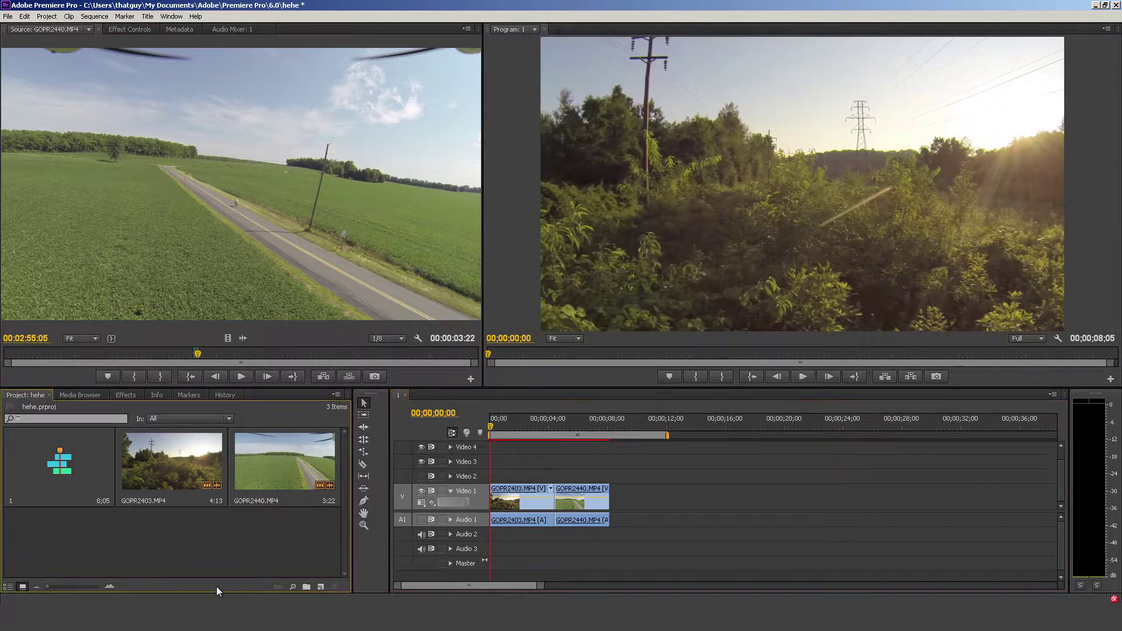
# Switch to VLC and minimise its window to clear the view of the Premiere Pro project
pyautogui.hotkey('alt', 'Tab')
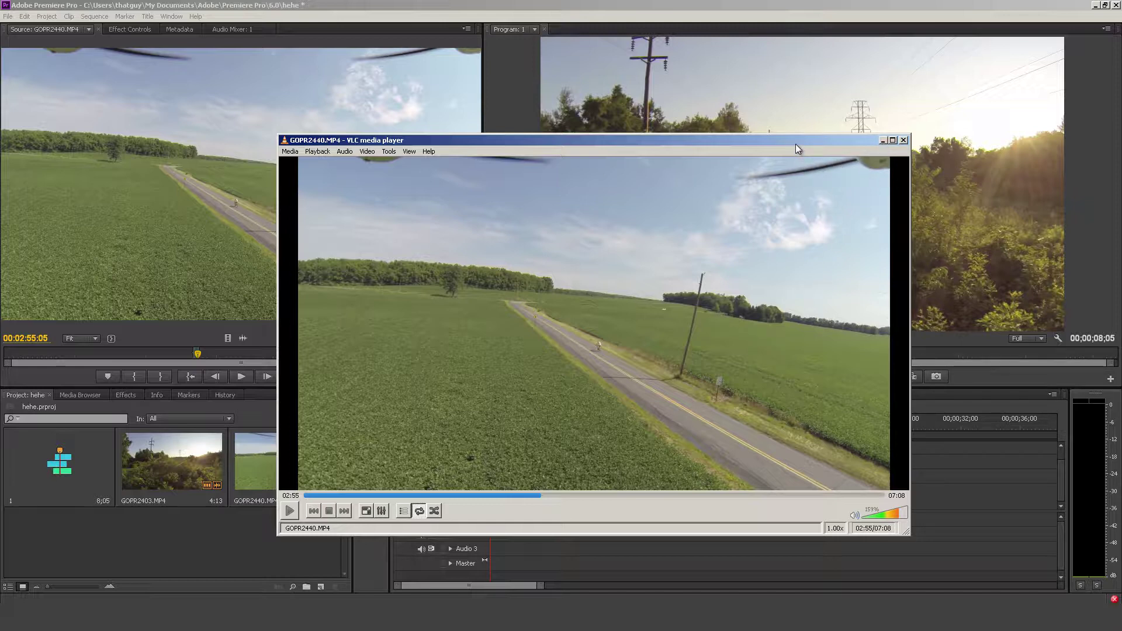
pyautogui.moveTo(795, 143); pyautogui.dragTo(777, 151)
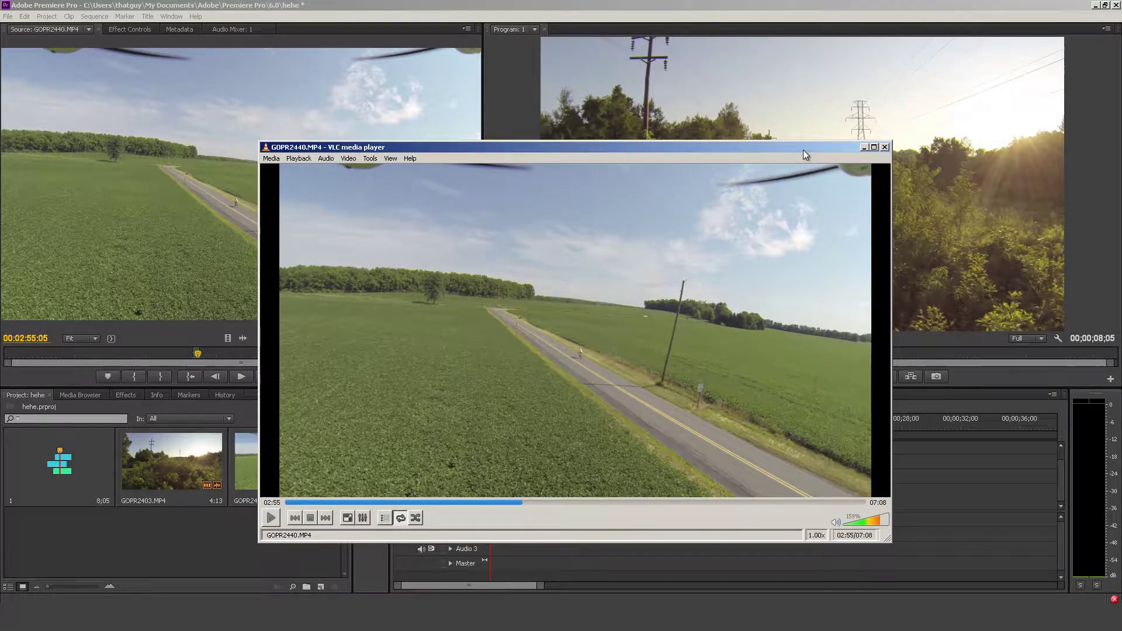
pyautogui.click(864, 147)
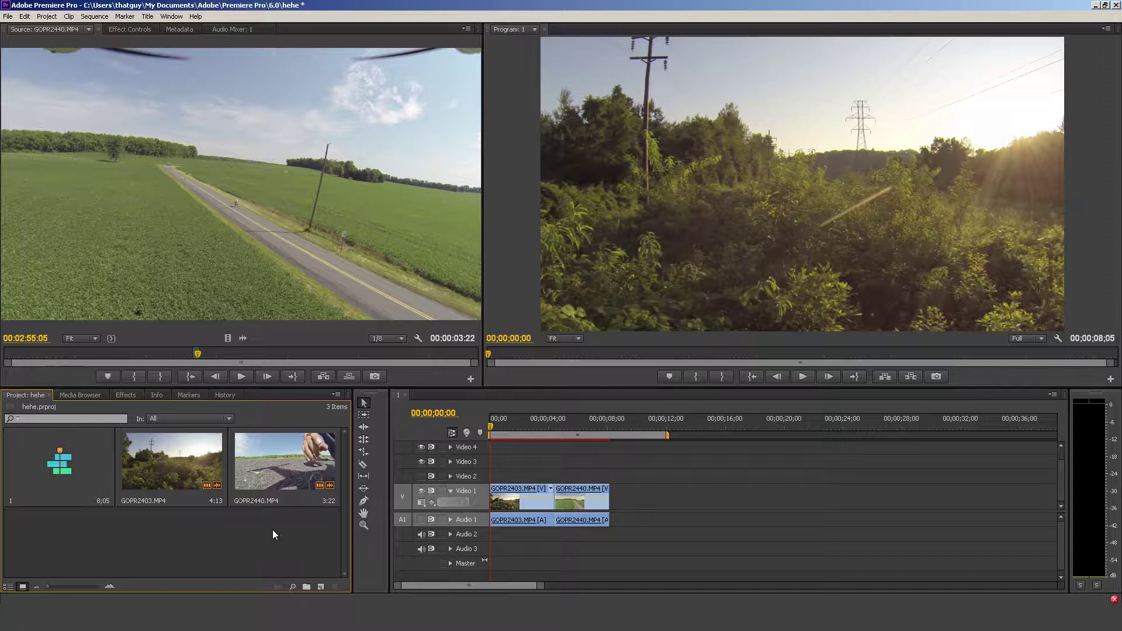
# Move the sequence playhead to 00;00;01;18 within the first clip and display the effect controls
pyautogui.moveTo(496, 432); pyautogui.dragTo(514, 432)
pyautogui.click(126, 30)
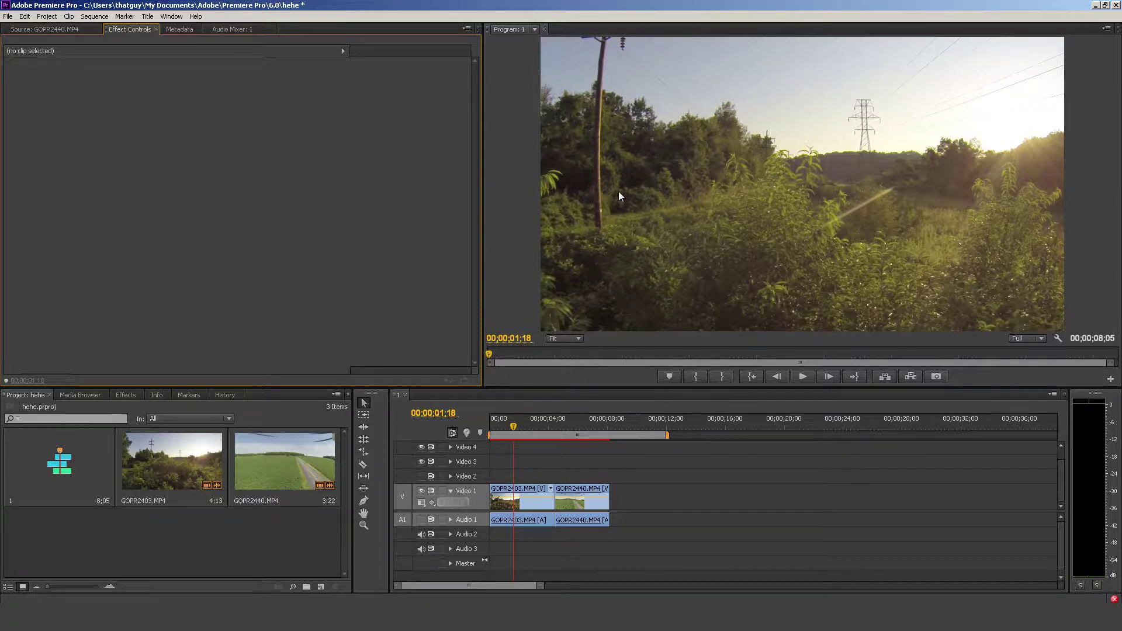
# Create a 1920 × 1080, 29.97fps Drop-Frame adjustment layer, place it on Video 3 spanning both clips and select it
pyautogui.click(192, 474)
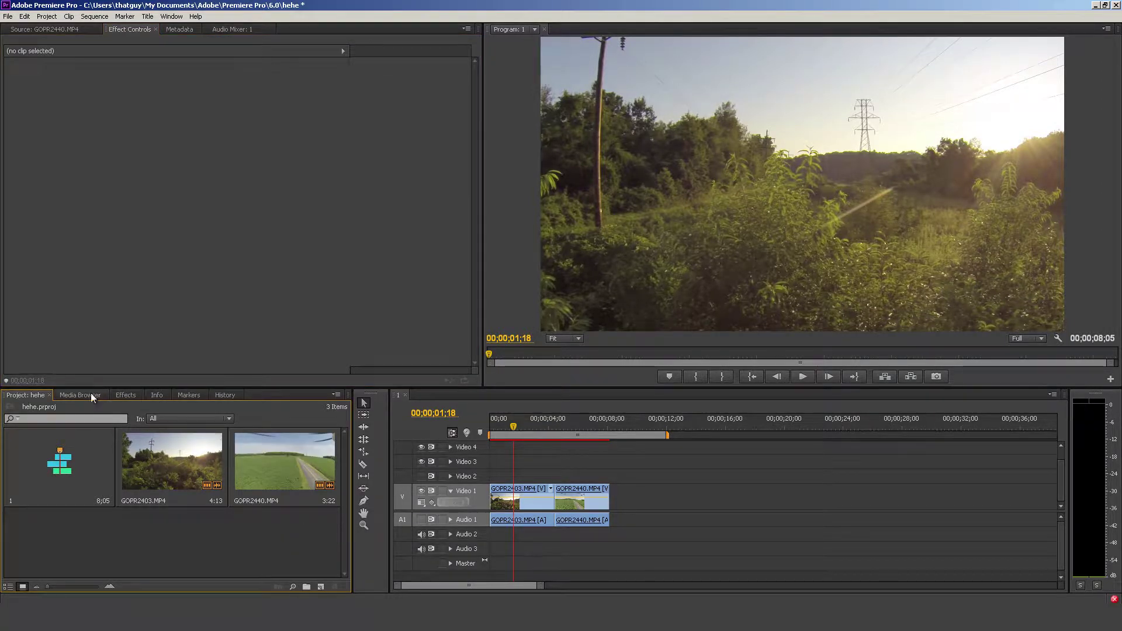
pyautogui.click(322, 587)
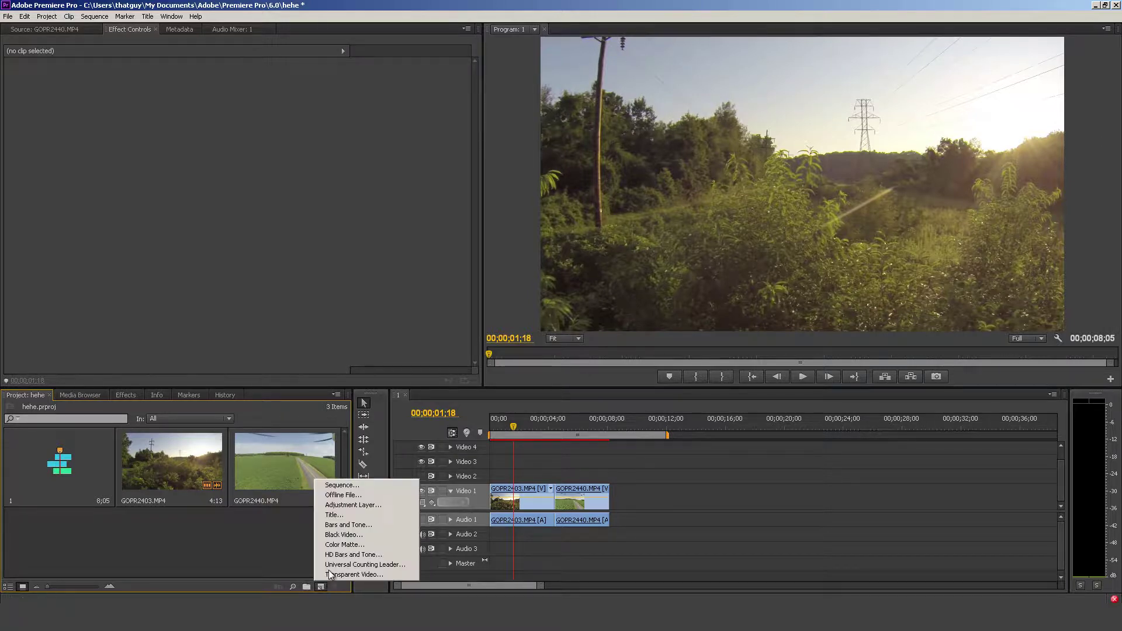
pyautogui.click(352, 505)
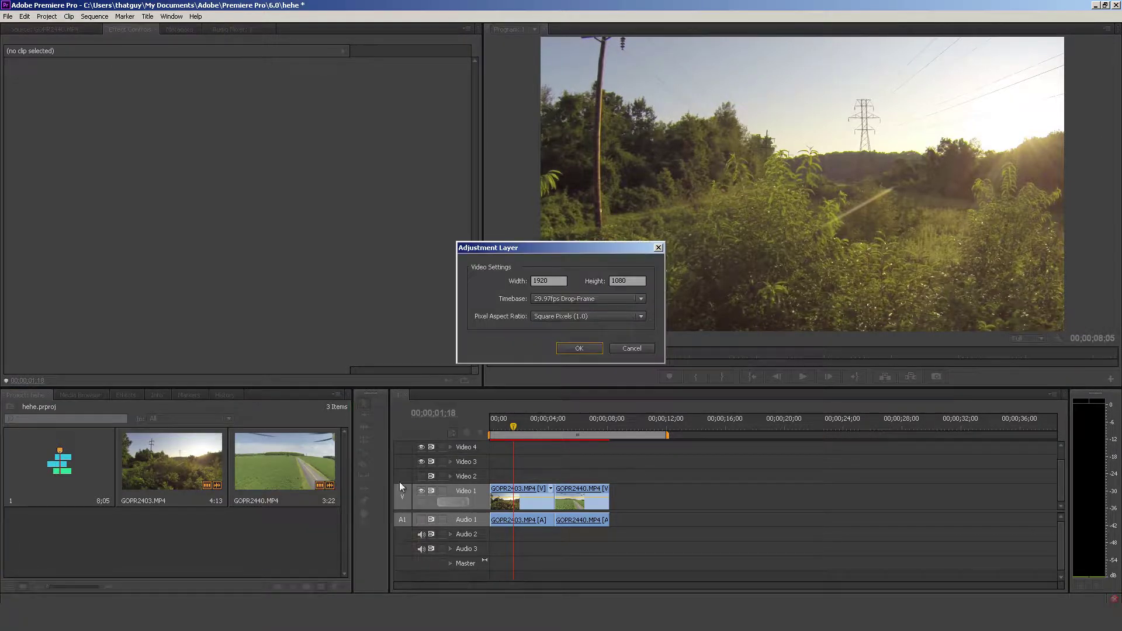
pyautogui.click(572, 348)
pyautogui.moveTo(380, 491); pyautogui.dragTo(608, 462)
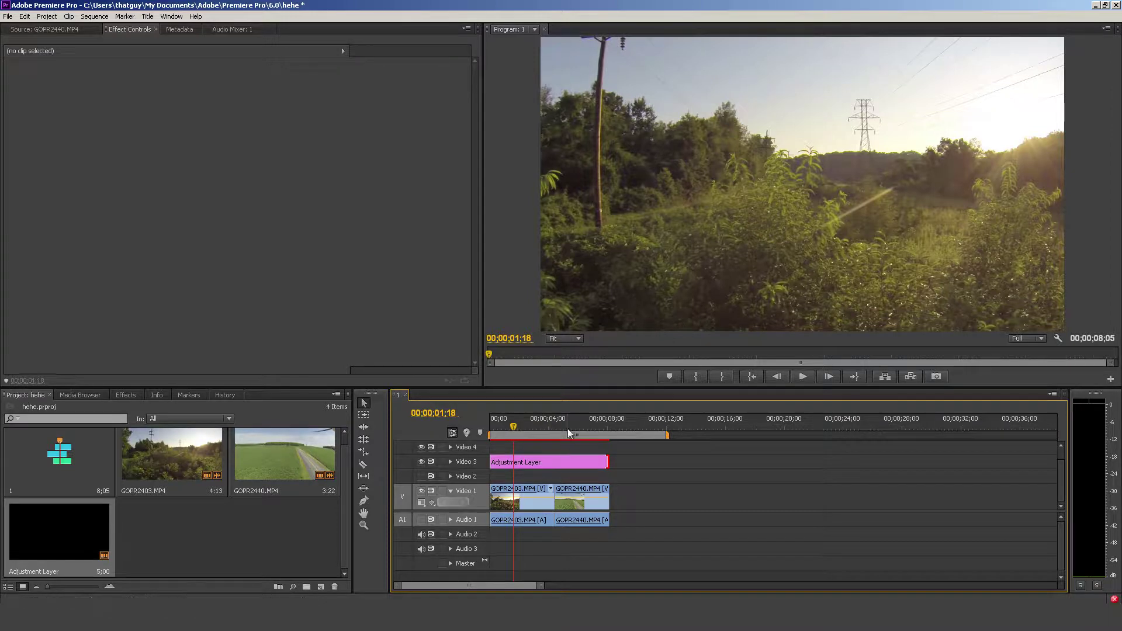
pyautogui.click(546, 463)
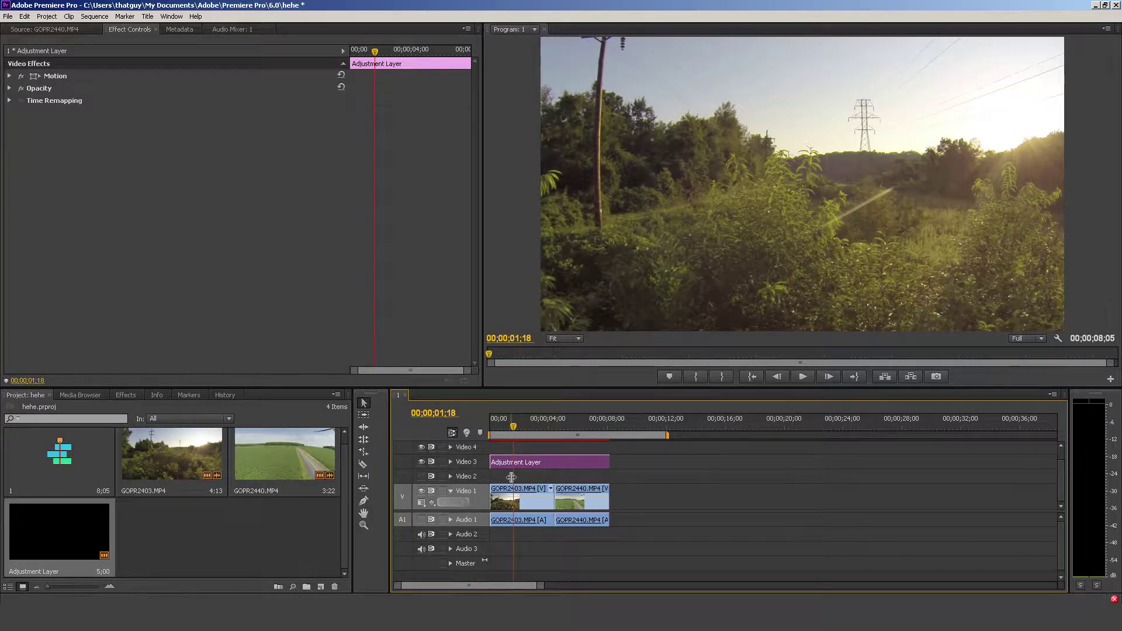
# Find the Lens Distortion video effect and apply it to the adjustment layer on Video 3
pyautogui.click(303, 537)
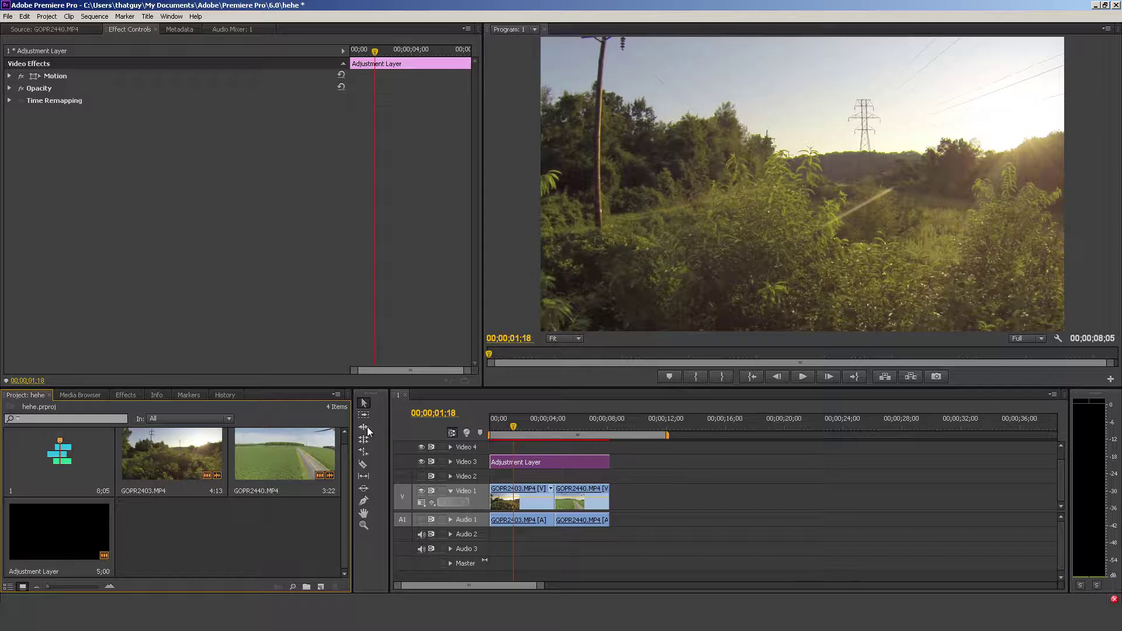
pyautogui.click(78, 395)
pyautogui.click(125, 394)
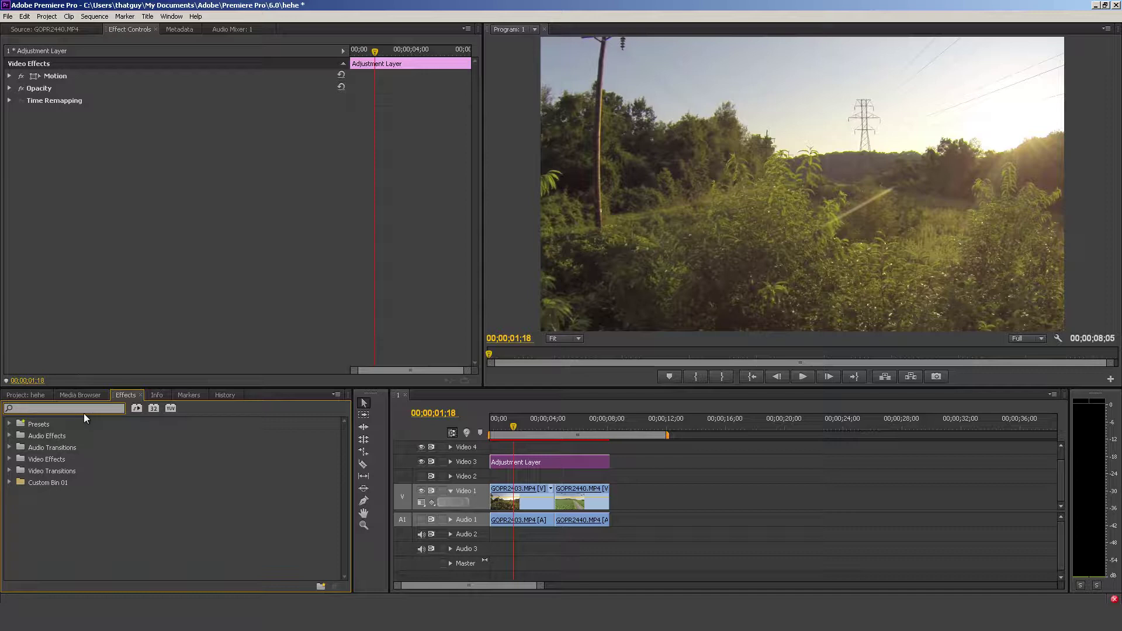
pyautogui.write('len')
pyautogui.moveTo(38, 505); pyautogui.dragTo(497, 462)
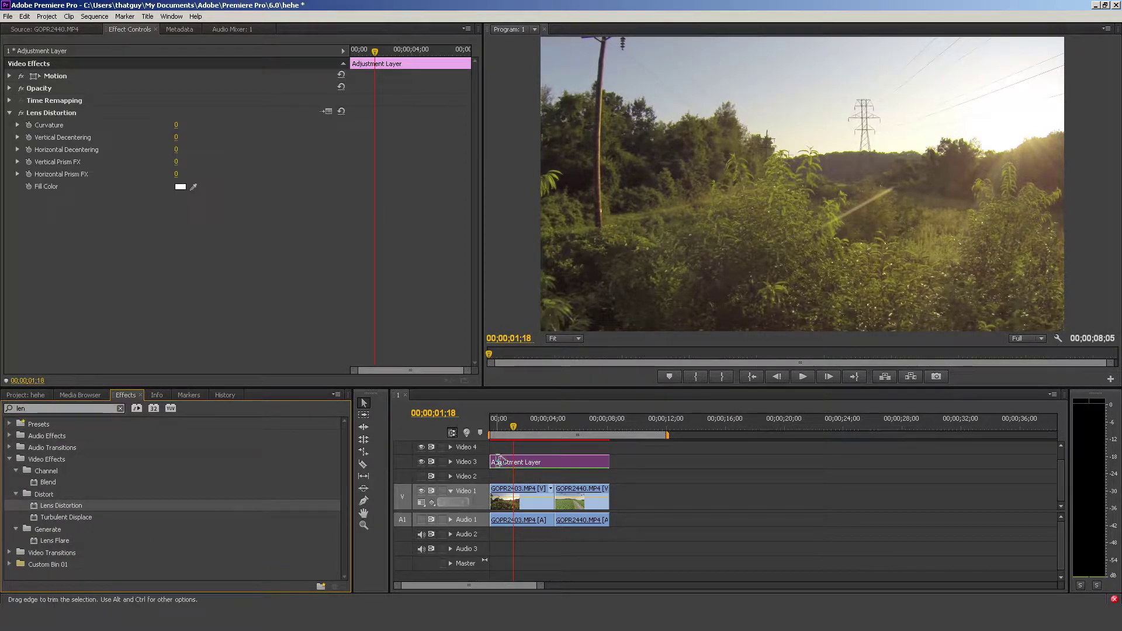
# Set the Lens Distortion curvature on the adjustment layer to -25
pyautogui.click(532, 502)
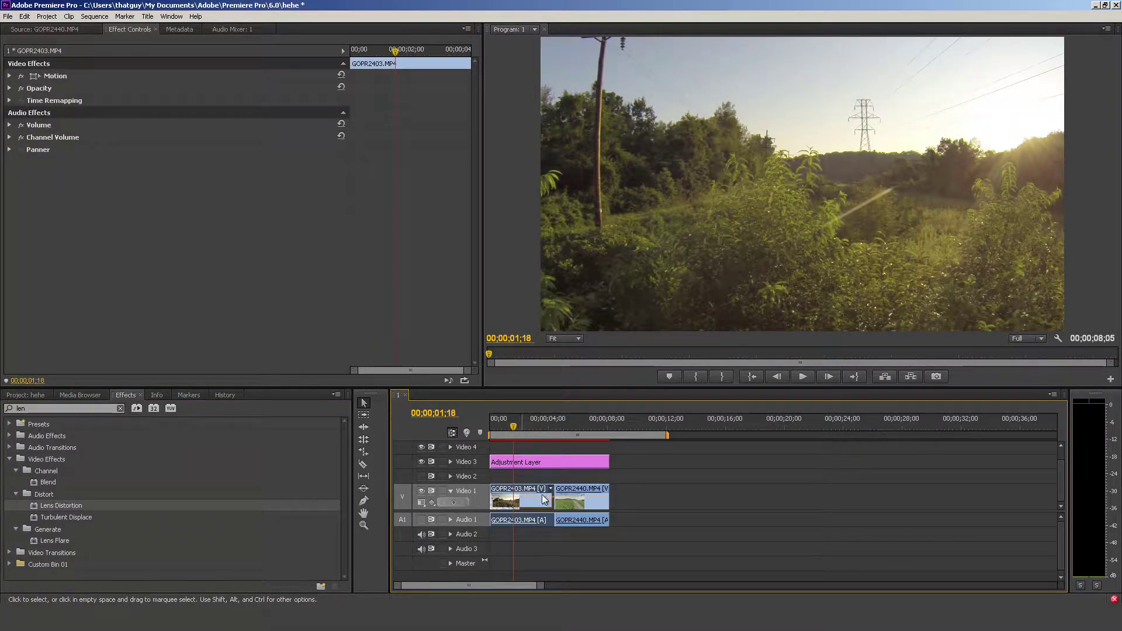
pyautogui.click(546, 463)
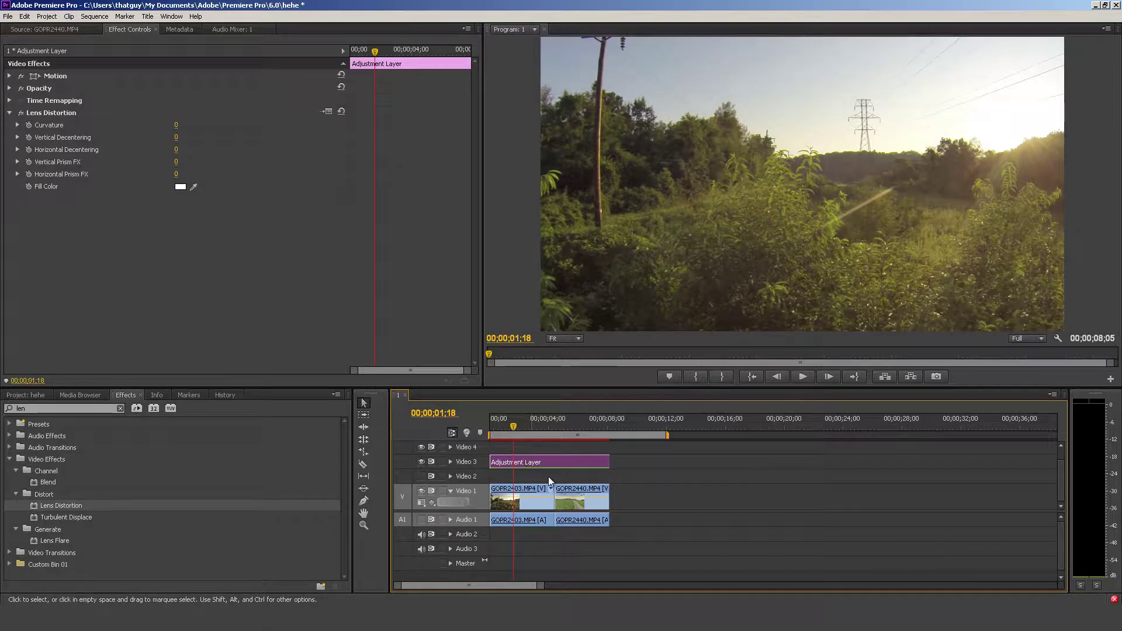
pyautogui.click(221, 313)
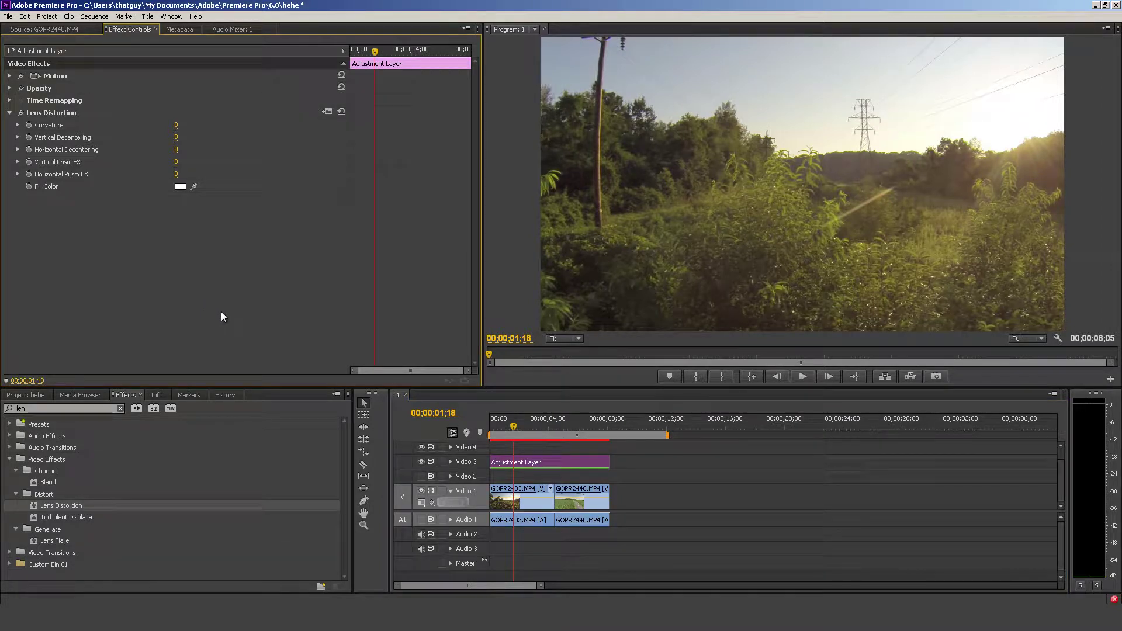
pyautogui.click(176, 125)
pyautogui.write('-')
pyautogui.write('15')
pyautogui.press('BackSpace')
pyautogui.press('BackSpace')
pyautogui.write('25')
pyautogui.press('Return')
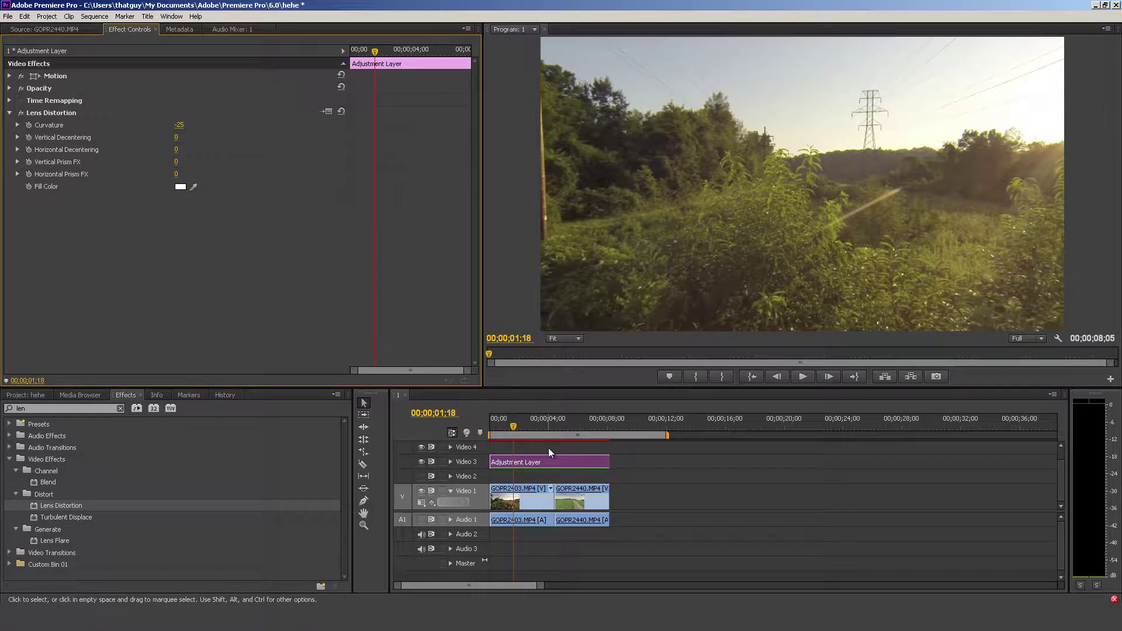
# Set the motion scale of the first clip, GOPR2403, to 65
pyautogui.click(532, 498)
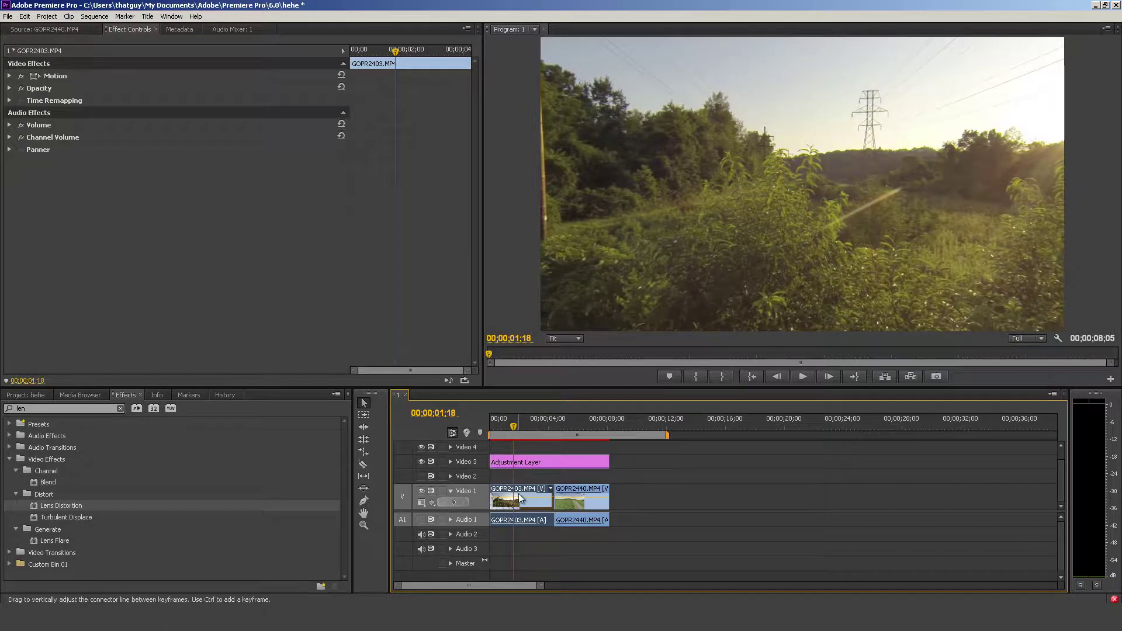
pyautogui.click(168, 196)
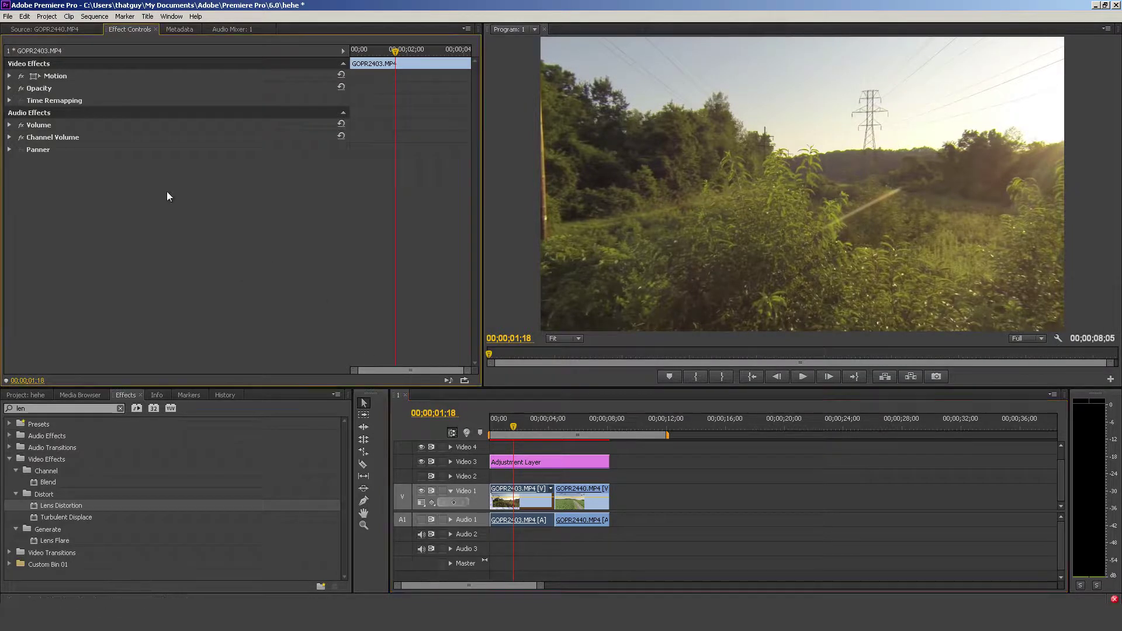
pyautogui.click(10, 76)
pyautogui.click(181, 102)
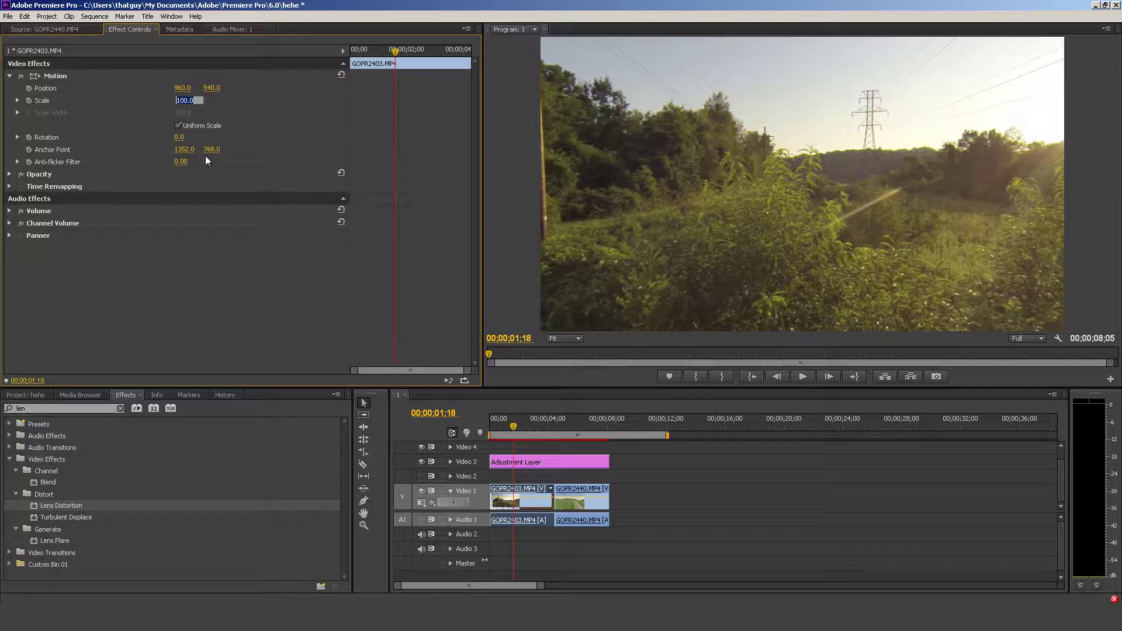
pyautogui.write('65')
pyautogui.press('Return')
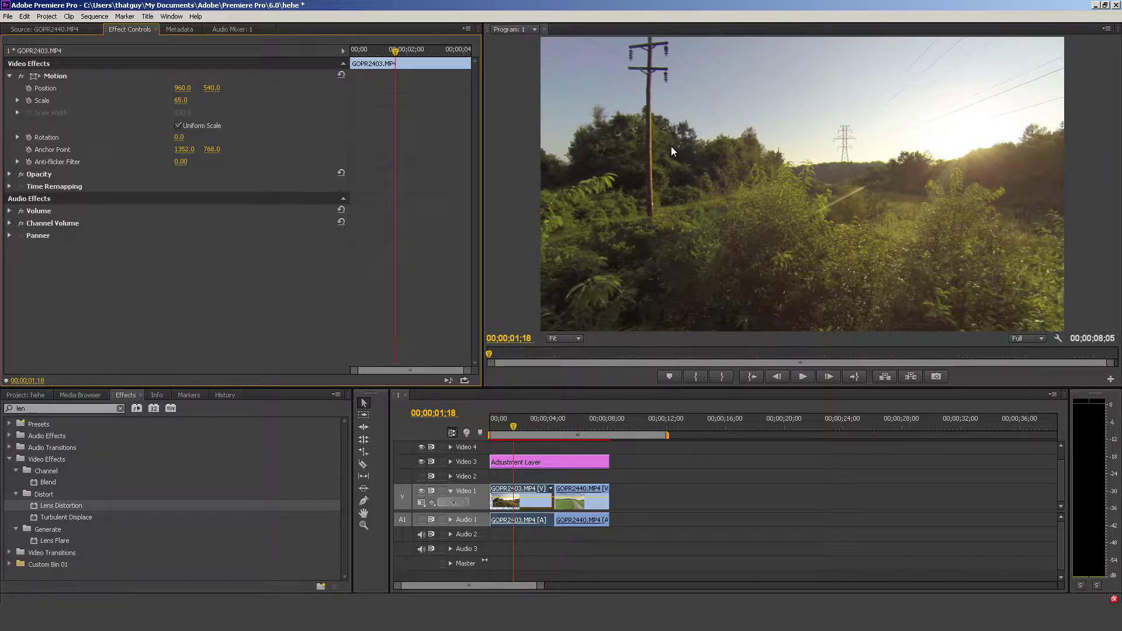
# Move the playhead to 00;00;06;00 and set the motion scale of the GOPR2440 clip to 65
pyautogui.moveTo(512, 426); pyautogui.dragTo(577, 430)
pyautogui.click(565, 496)
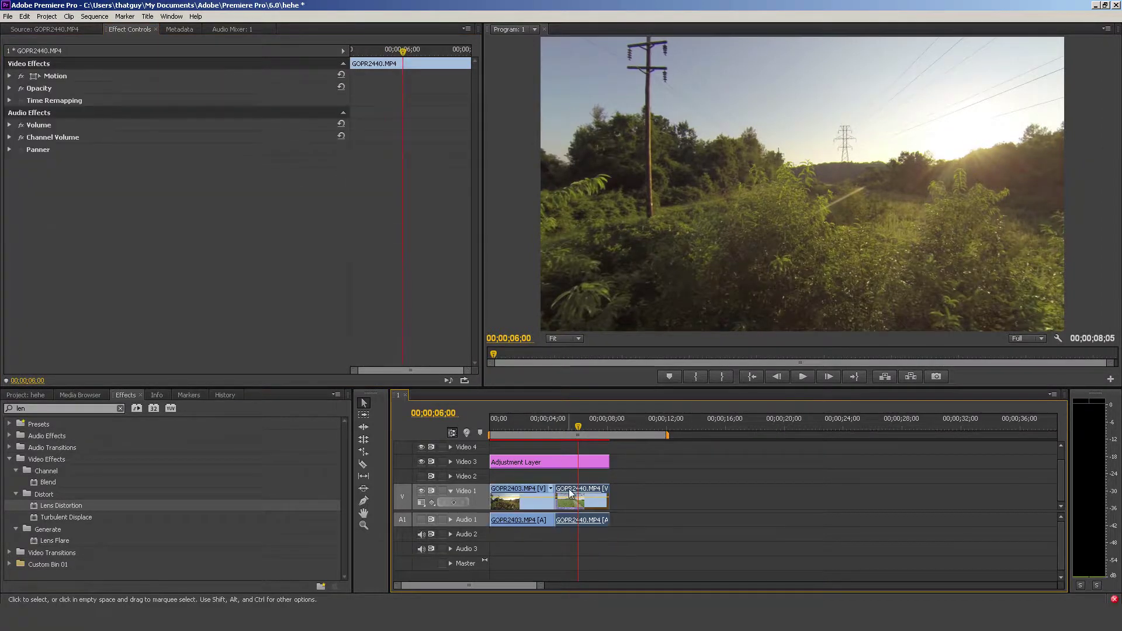
pyautogui.click(9, 76)
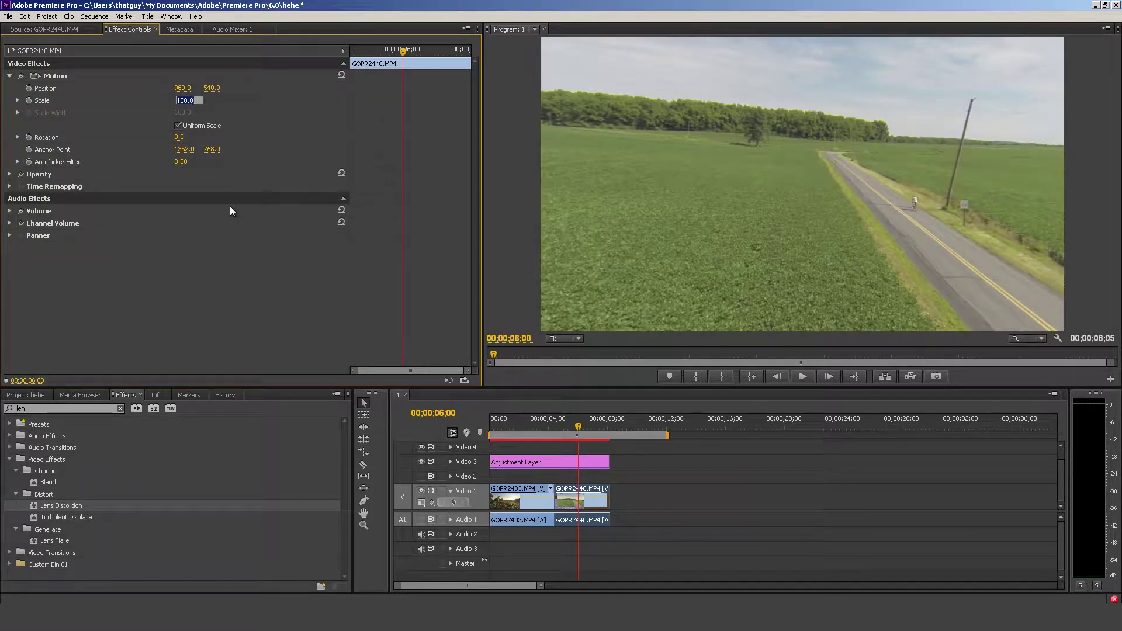
pyautogui.write('65')
pyautogui.press('Return')
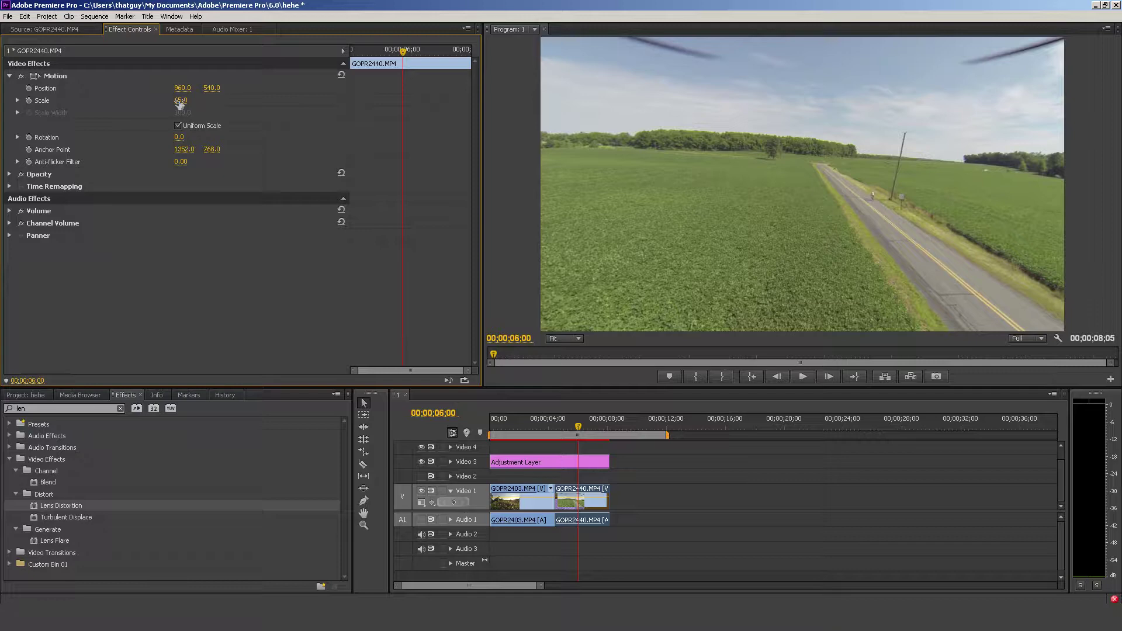
pyautogui.click(182, 102)
pyautogui.press('Return')
# Show the safe margins over the program preview and set the GOPR2440 clip's rotation to -3.0°
pyautogui.click(1059, 338)
pyautogui.click(1038, 311)
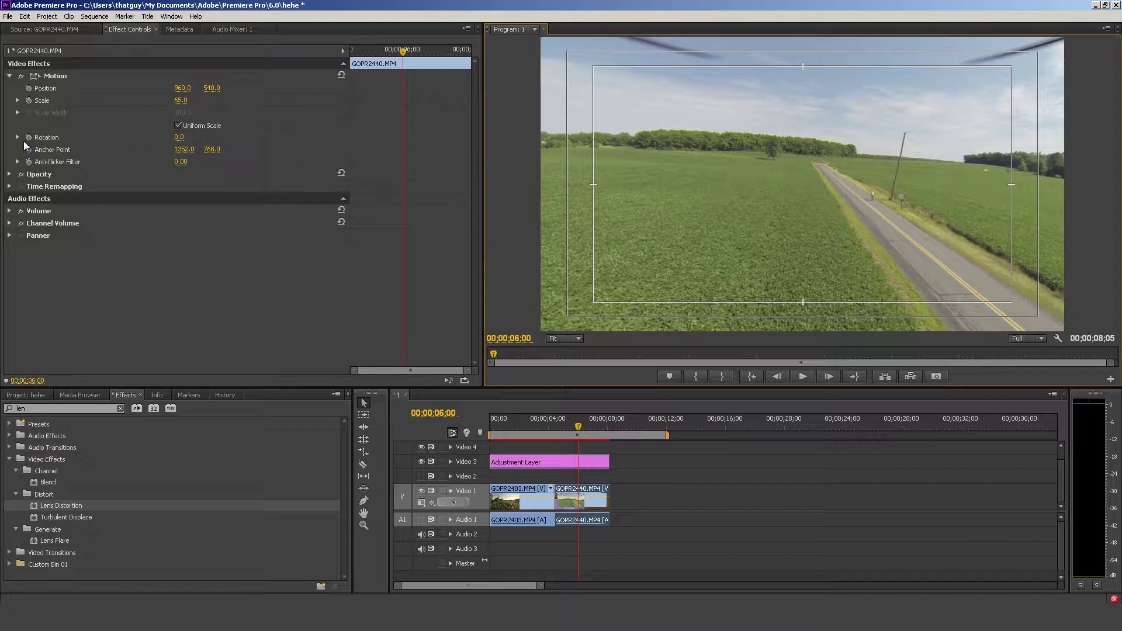
pyautogui.click(180, 137)
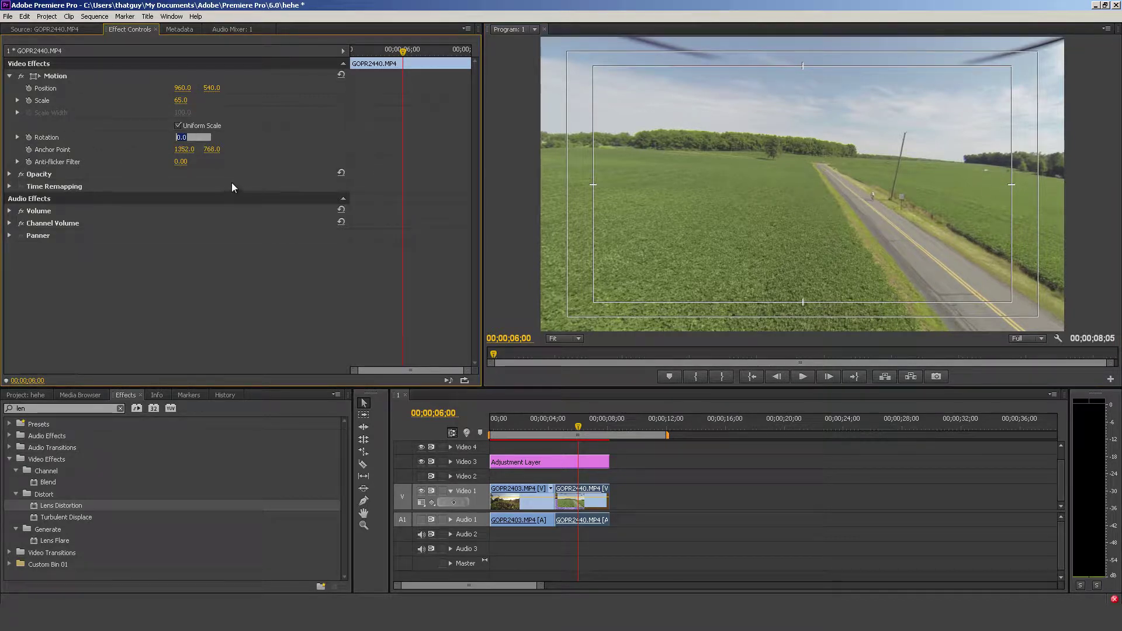
pyautogui.write('-5')
pyautogui.press('Return')
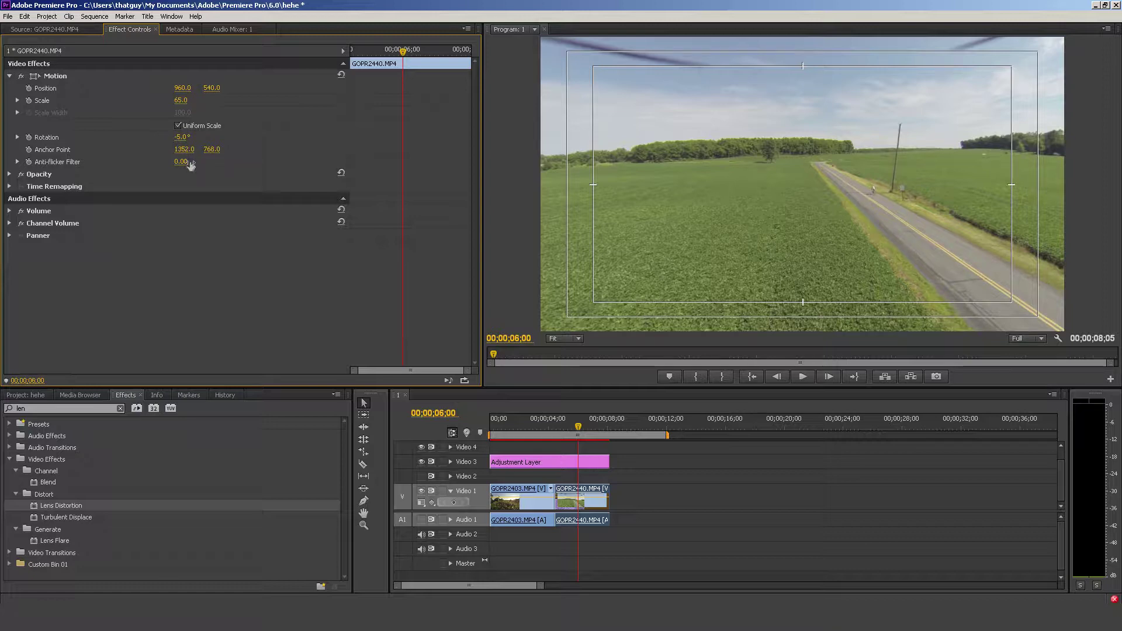
pyautogui.click(182, 137)
pyautogui.click(194, 136)
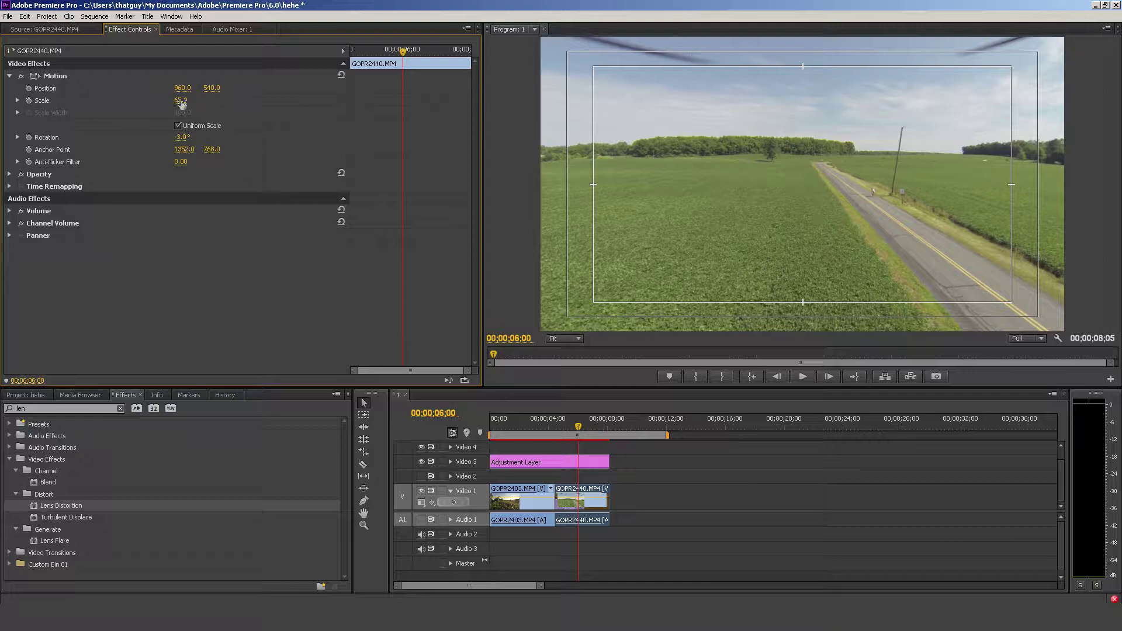
pyautogui.click(180, 102)
pyautogui.moveTo(190, 99); pyautogui.dragTo(175, 100)
pyautogui.click(181, 206)
pyautogui.click(179, 101)
pyautogui.click(245, 337)
# Move the playhead to 00;00;00;15 in the first clip and view the program preview at 100%
pyautogui.click(523, 431)
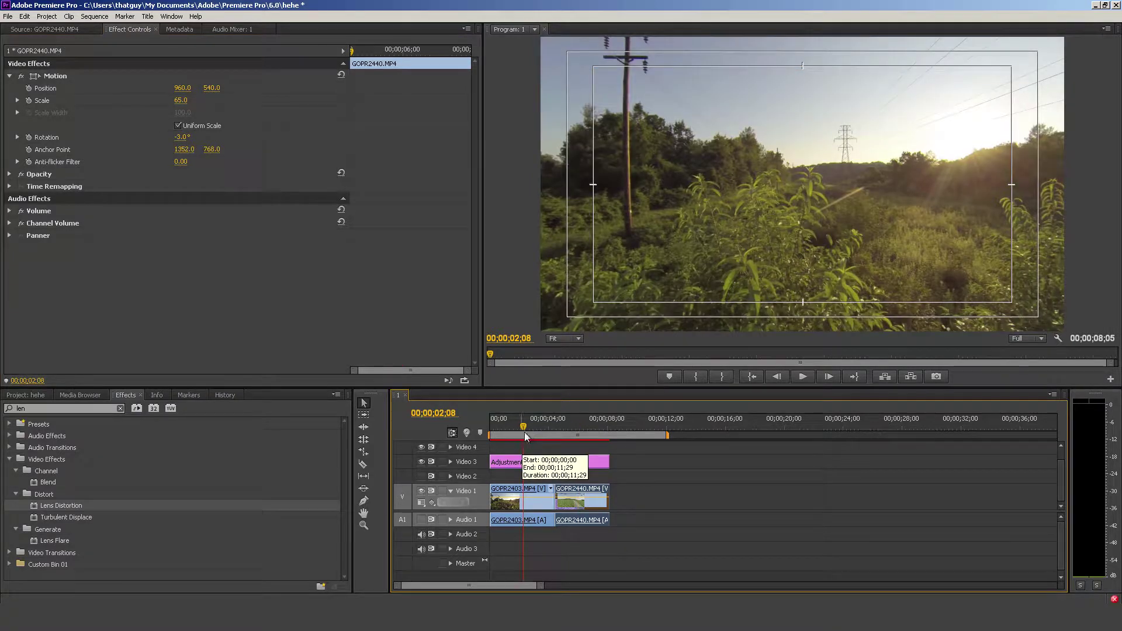
pyautogui.moveTo(524, 430); pyautogui.dragTo(504, 432)
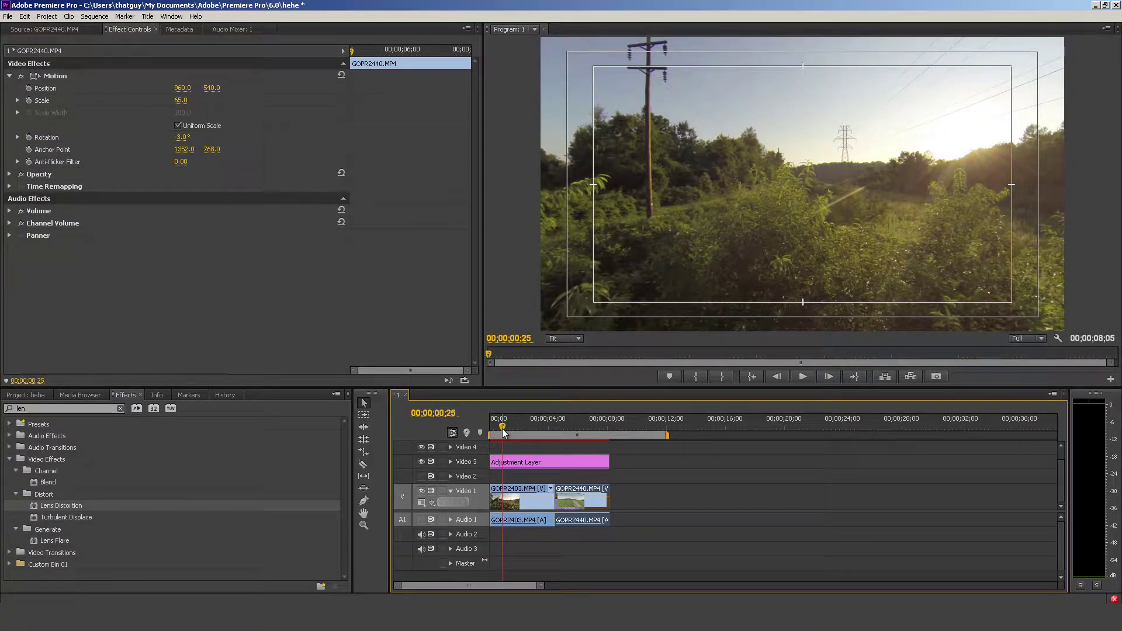
pyautogui.moveTo(503, 431); pyautogui.dragTo(499, 430)
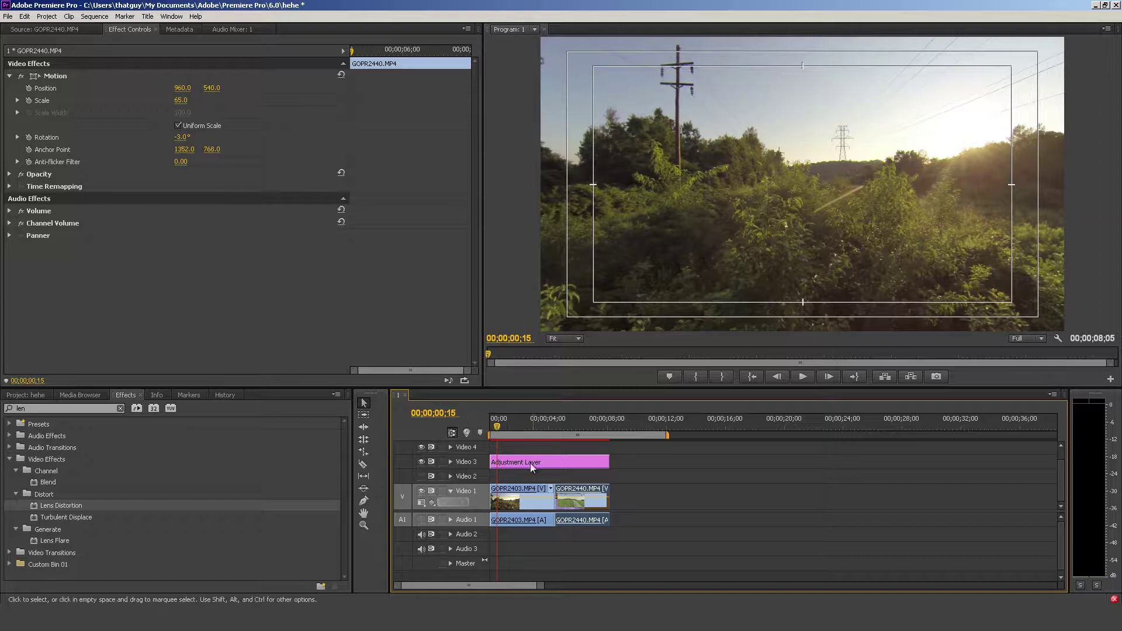
pyautogui.click(564, 338)
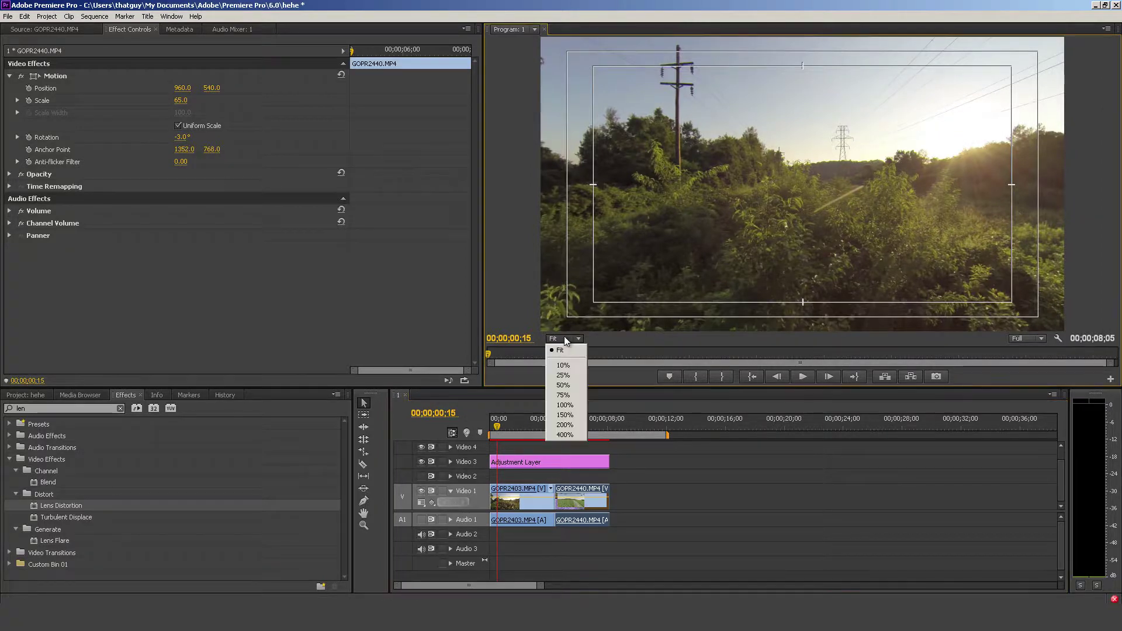
pyautogui.click(565, 405)
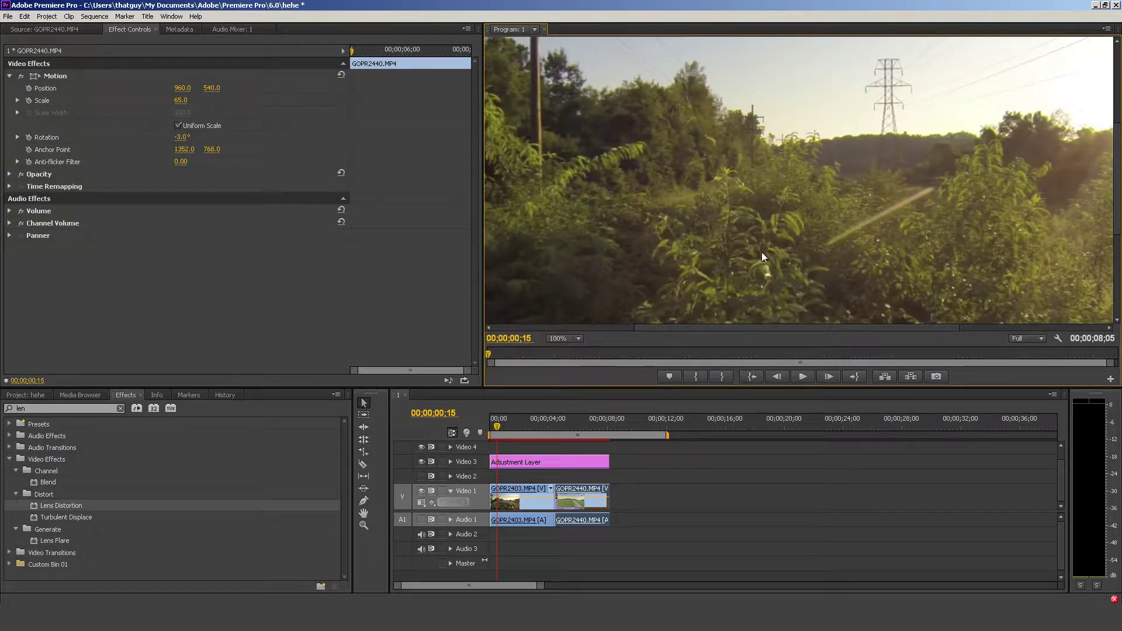
# Find the Unsharp Mask effect and apply it to the adjustment layer
pyautogui.click(236, 319)
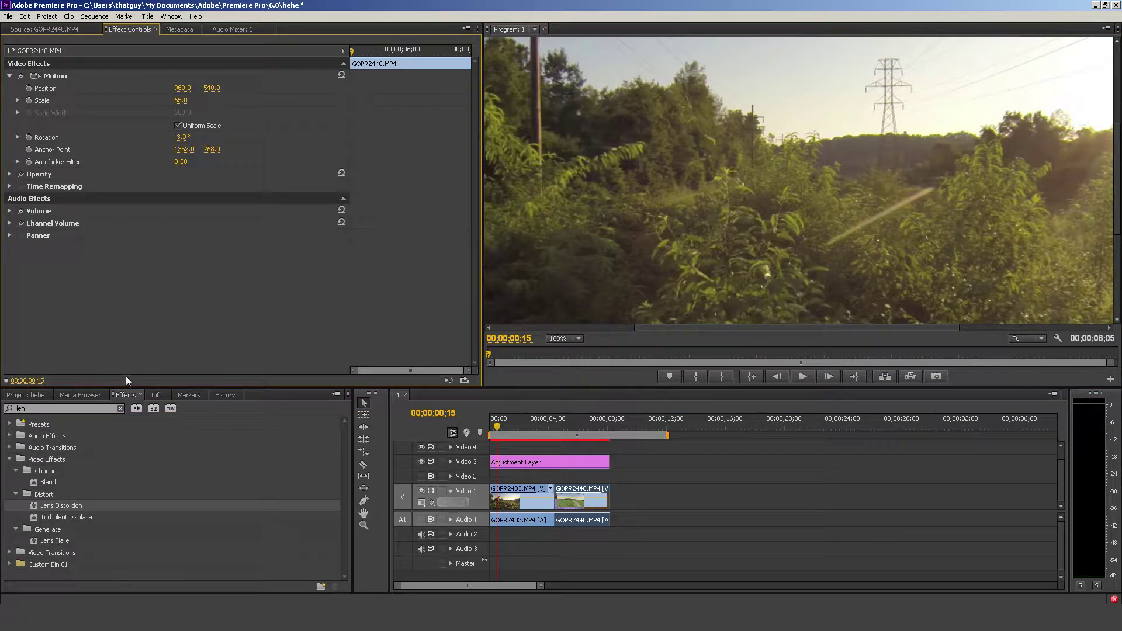
pyautogui.click(64, 408)
pyautogui.write('un')
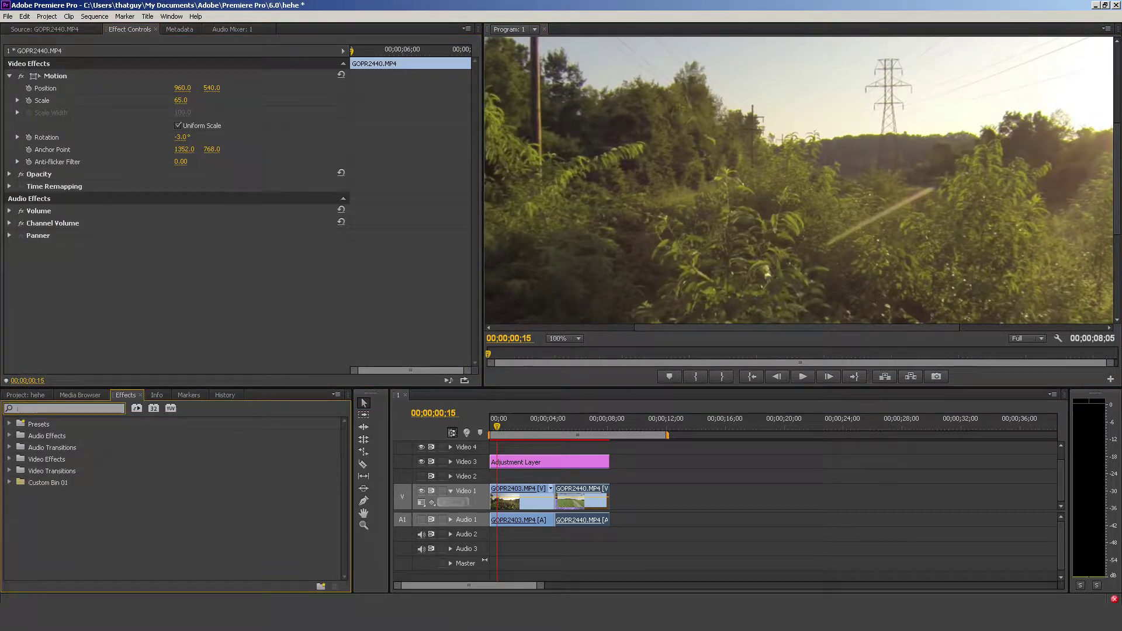
pyautogui.moveTo(76, 495); pyautogui.dragTo(534, 464)
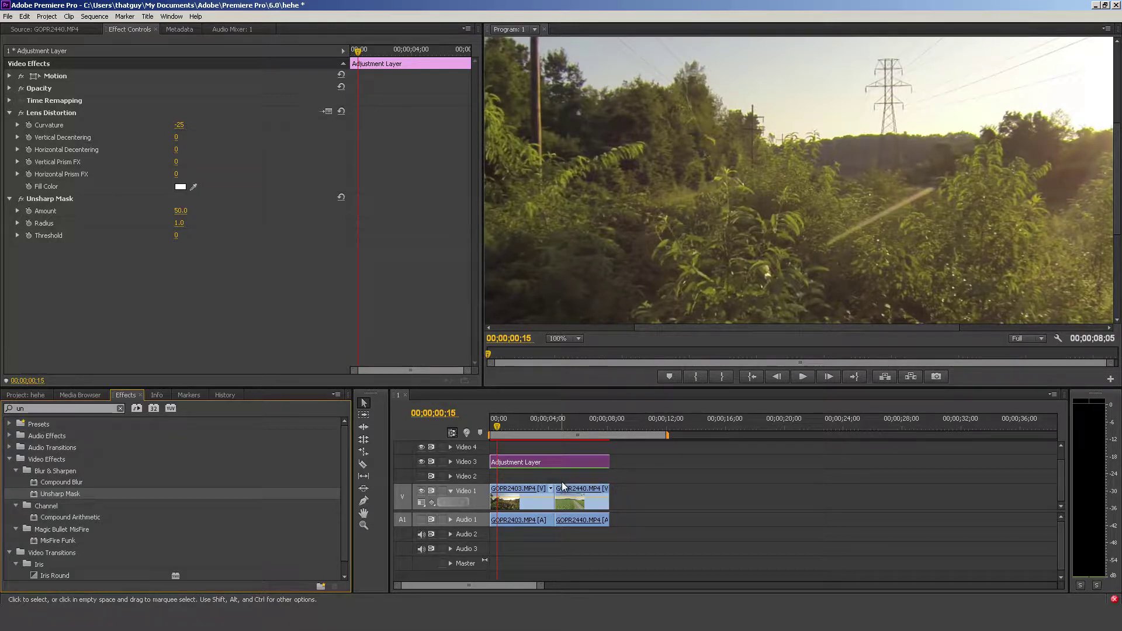
# Set the Unsharp Mask radius to 3.0 and its amount to 80.0 on the adjustment layer
pyautogui.click(564, 463)
pyautogui.click(283, 355)
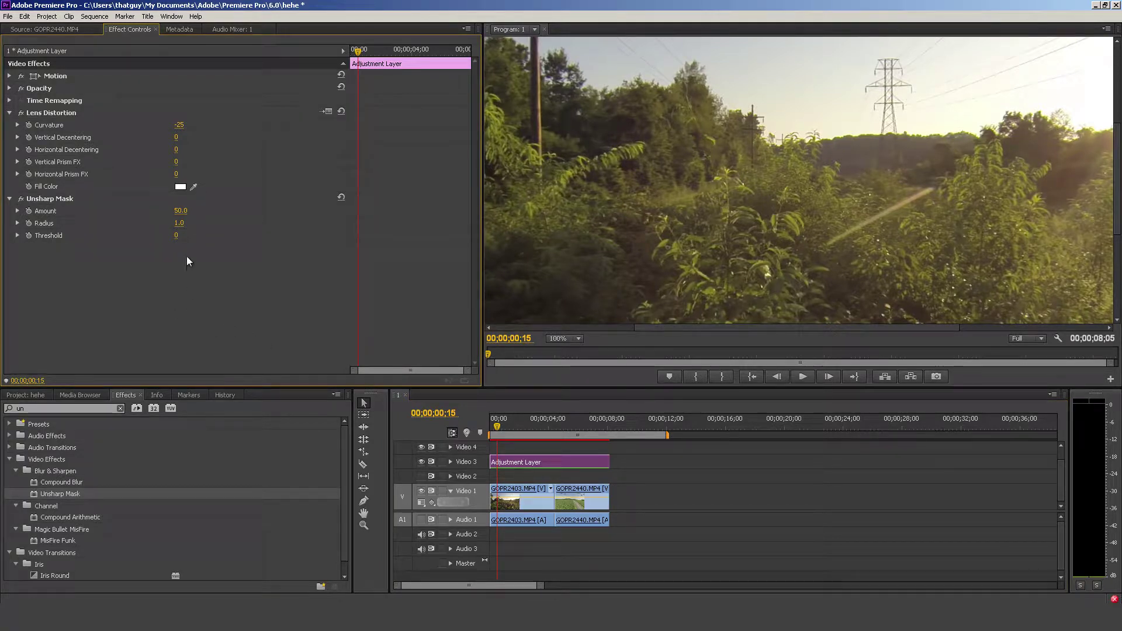
pyautogui.click(179, 223)
pyautogui.click(233, 289)
pyautogui.click(177, 211)
pyautogui.write('30')
pyautogui.press('Return')
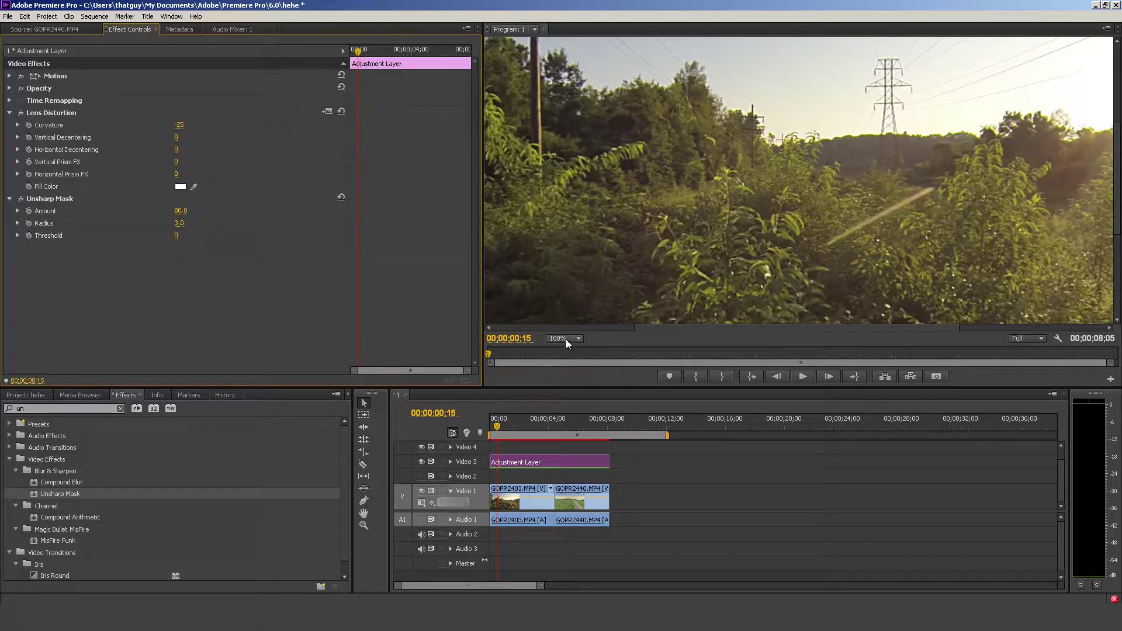
# Set the program preview zoom back to Fit and collapse the Lens Distortion and Unsharp Mask settings
pyautogui.click(566, 339)
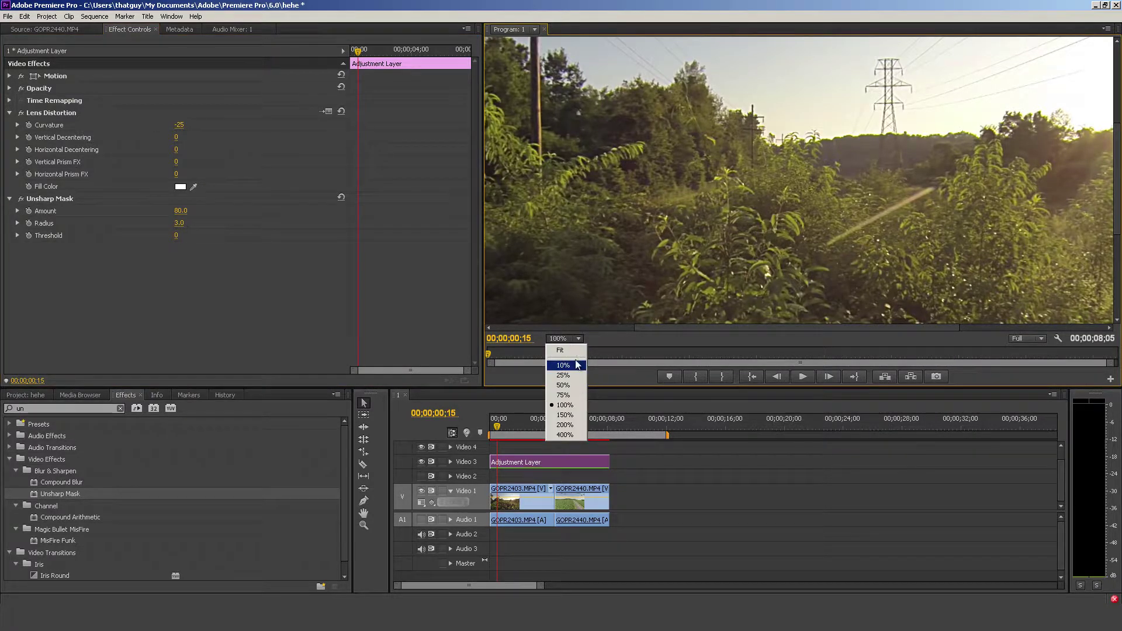
pyautogui.click(569, 351)
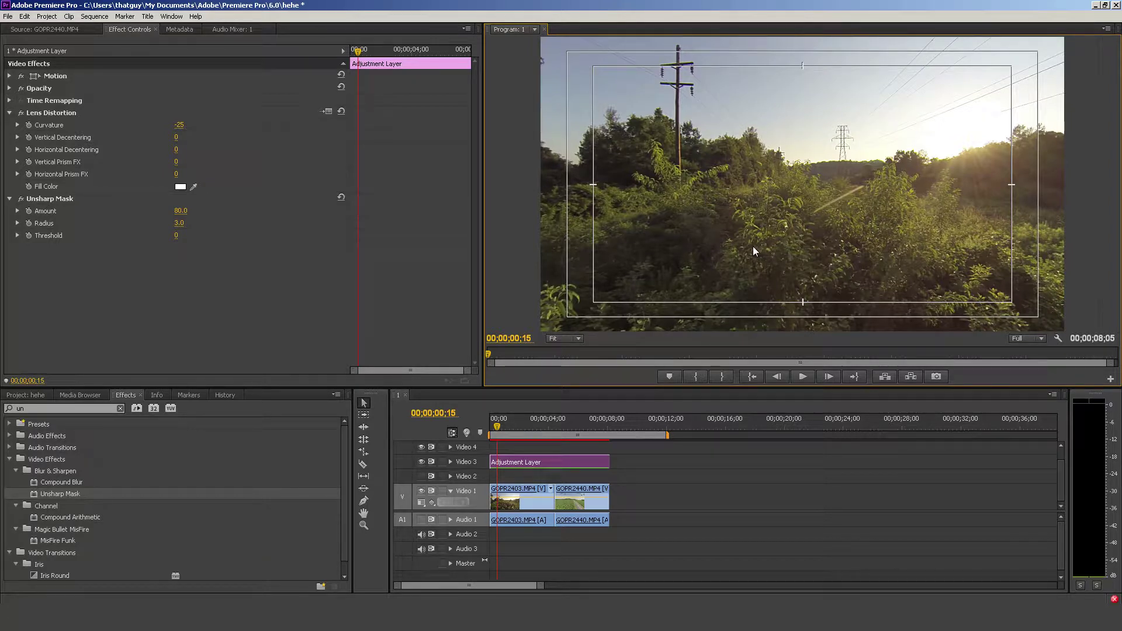
pyautogui.click(9, 113)
pyautogui.click(9, 125)
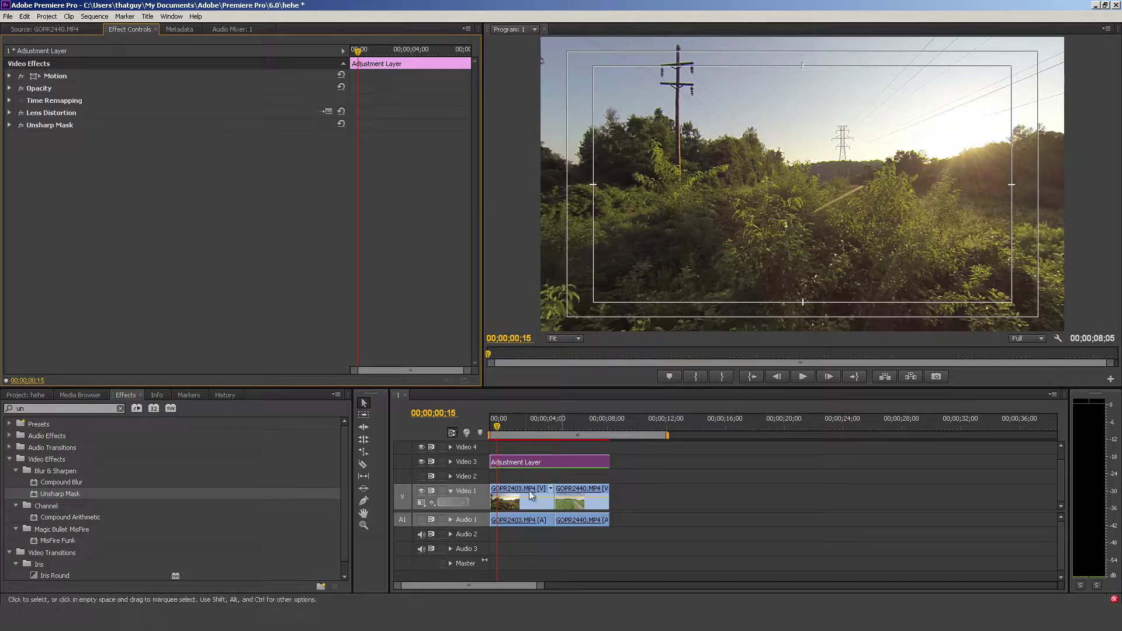
# Clear the effects search and browse the colour correction effects among the video effects
pyautogui.click(119, 408)
pyautogui.click(117, 408)
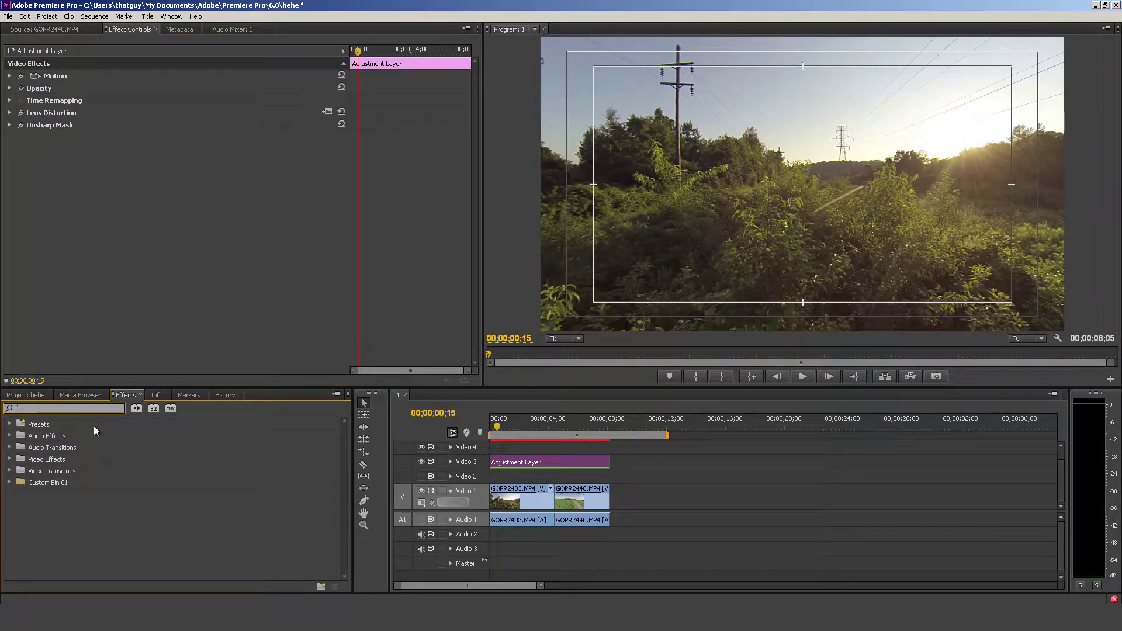
pyautogui.click(8, 459)
pyautogui.scroll(-1, 71, 486)
pyautogui.click(16, 483)
pyautogui.moveTo(345, 464); pyautogui.dragTo(343, 481)
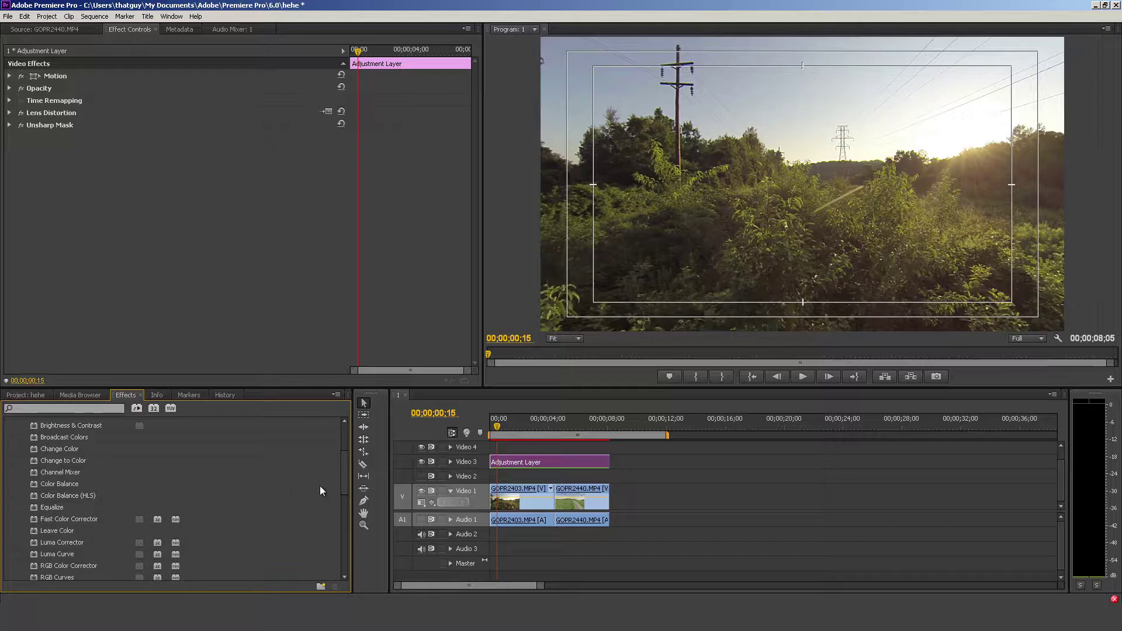
pyautogui.moveTo(343, 472); pyautogui.dragTo(345, 474)
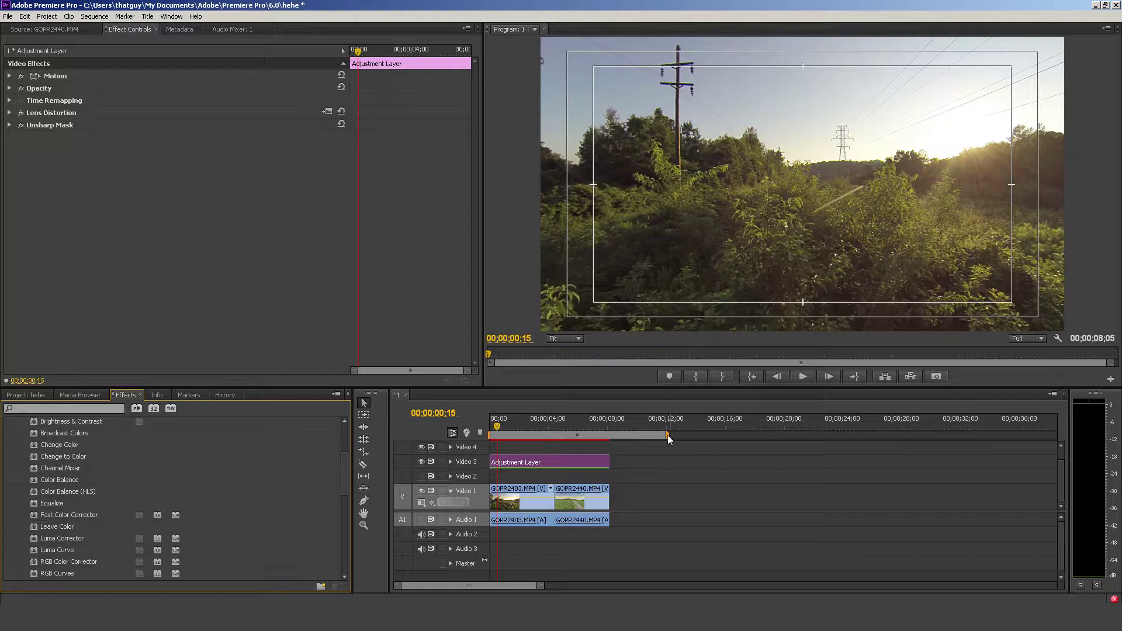
# Shorten the sequence's work area so it ends at the end of the GOPR2440 clip
pyautogui.moveTo(668, 434); pyautogui.dragTo(612, 435)
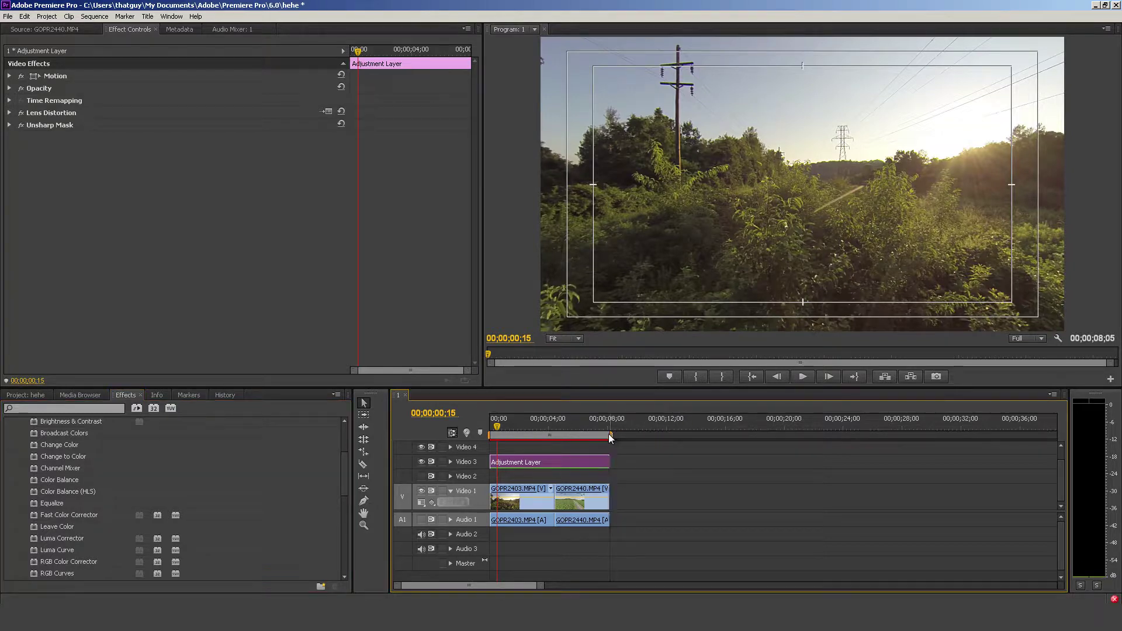
# Scrub through the GOPR2440 and GOPR2403 clips and return the playhead to 00;00;00;20 near the sequence start
pyautogui.click(588, 438)
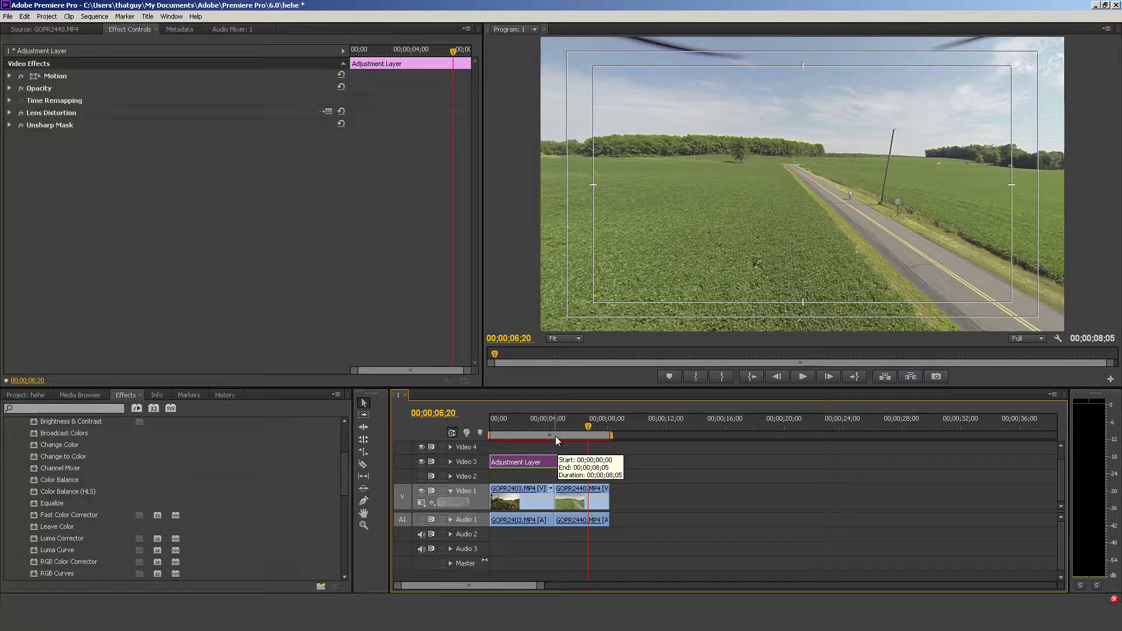
pyautogui.click(512, 439)
pyautogui.click(502, 439)
pyautogui.click(520, 437)
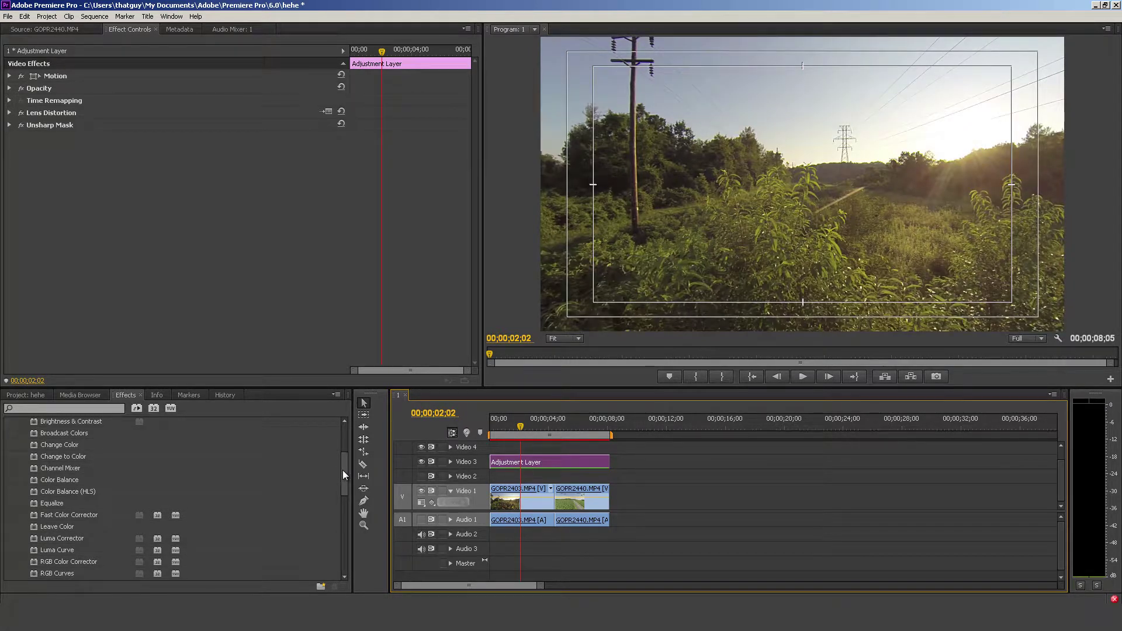
pyautogui.moveTo(521, 426); pyautogui.dragTo(499, 429)
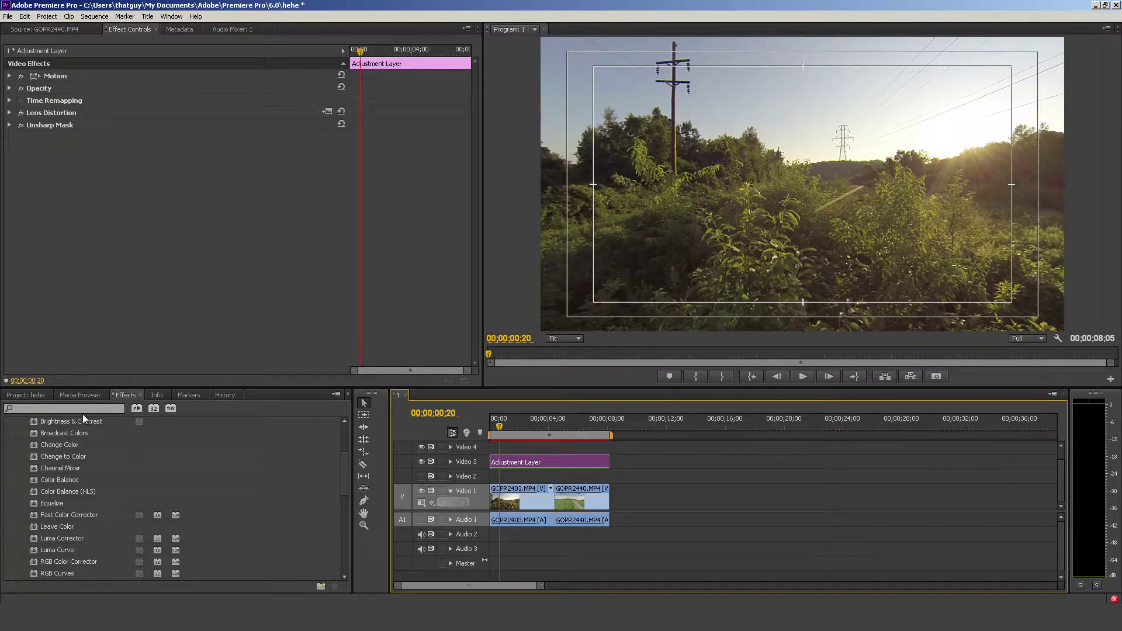
# Search the effects for "way" and apply the Three-Way Color Corrector to the GOPR2403 clip
pyautogui.click(97, 409)
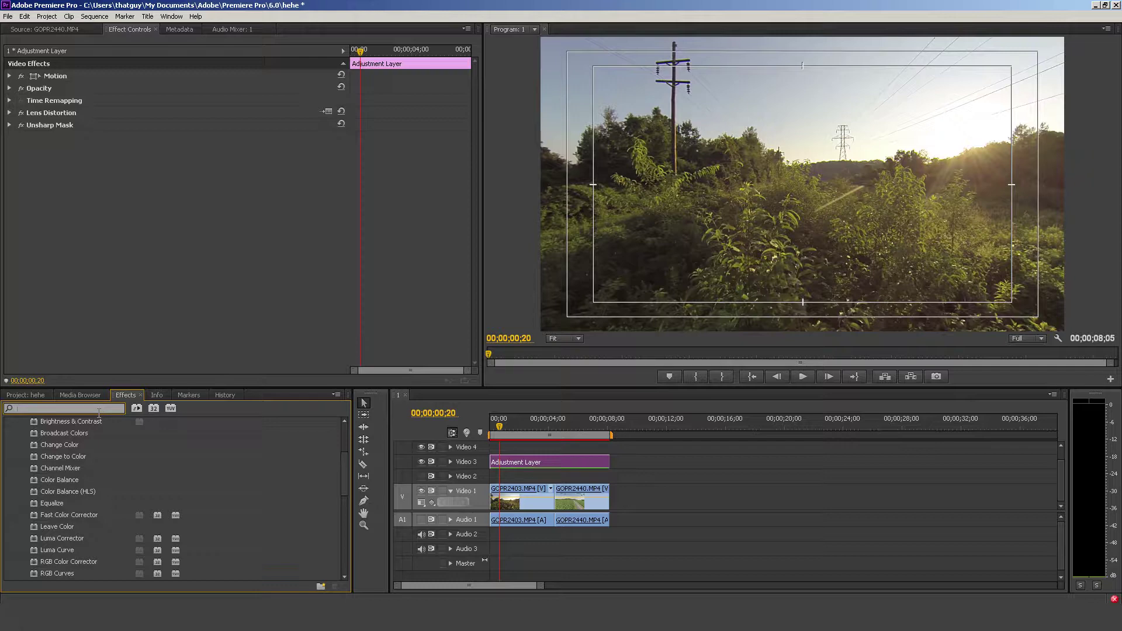
pyautogui.write('way')
pyautogui.moveTo(97, 483); pyautogui.dragTo(513, 498)
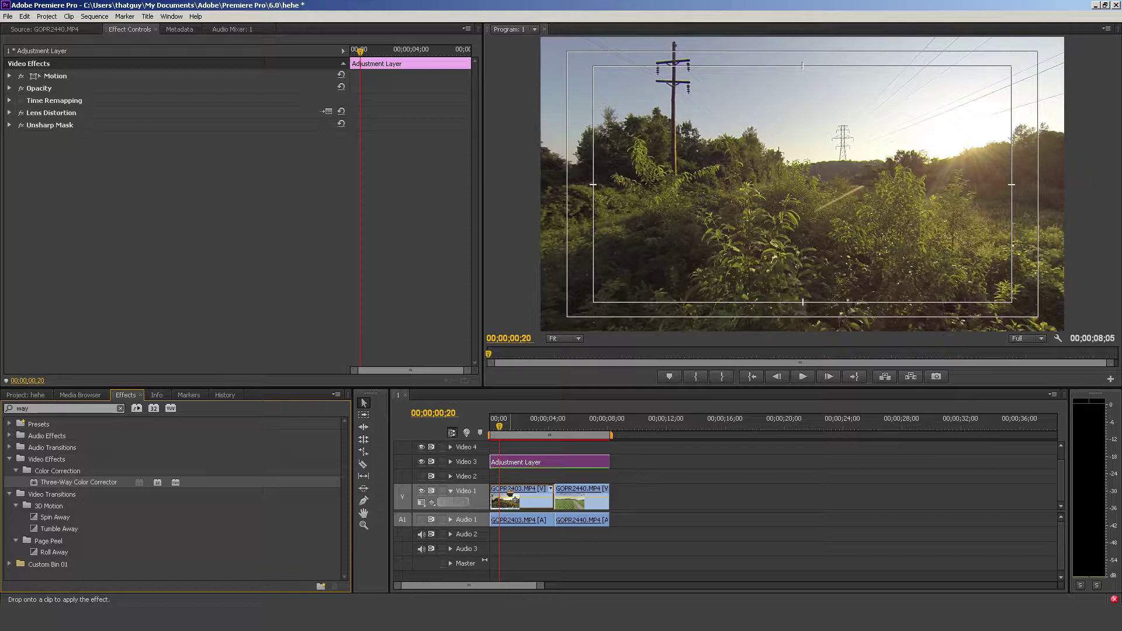
pyautogui.moveTo(513, 498); pyautogui.dragTo(513, 497)
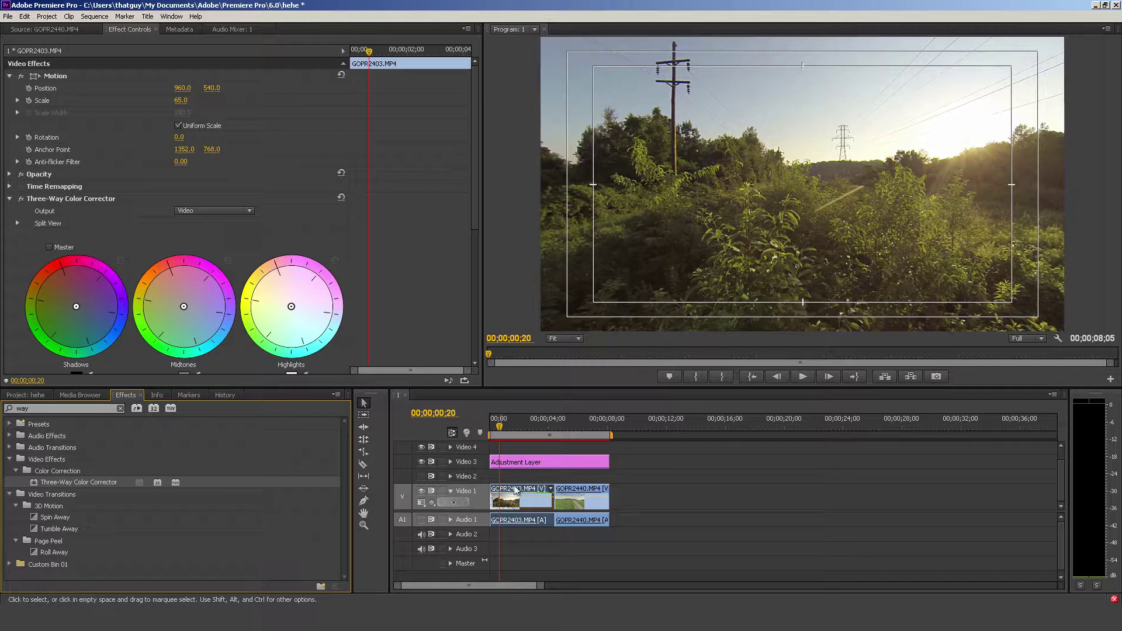
# Review the Three-Way Color Corrector's wheels and levels, and remove the effect from the GOPR2403 clip
pyautogui.moveTo(476, 227); pyautogui.dragTo(478, 296)
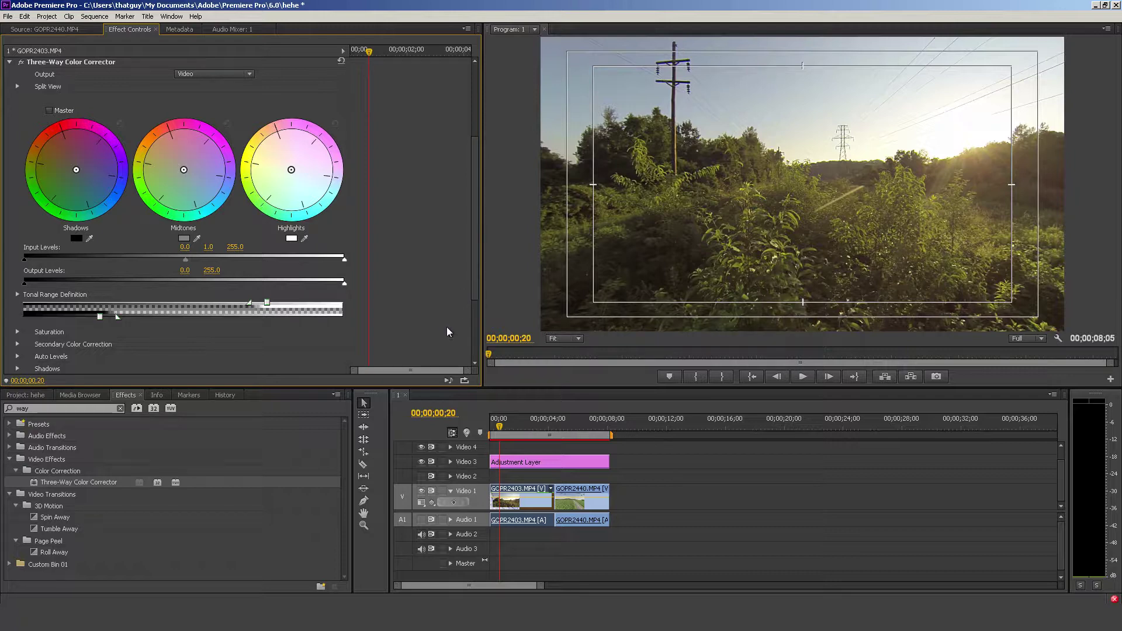
pyautogui.moveTo(500, 427); pyautogui.dragTo(498, 428)
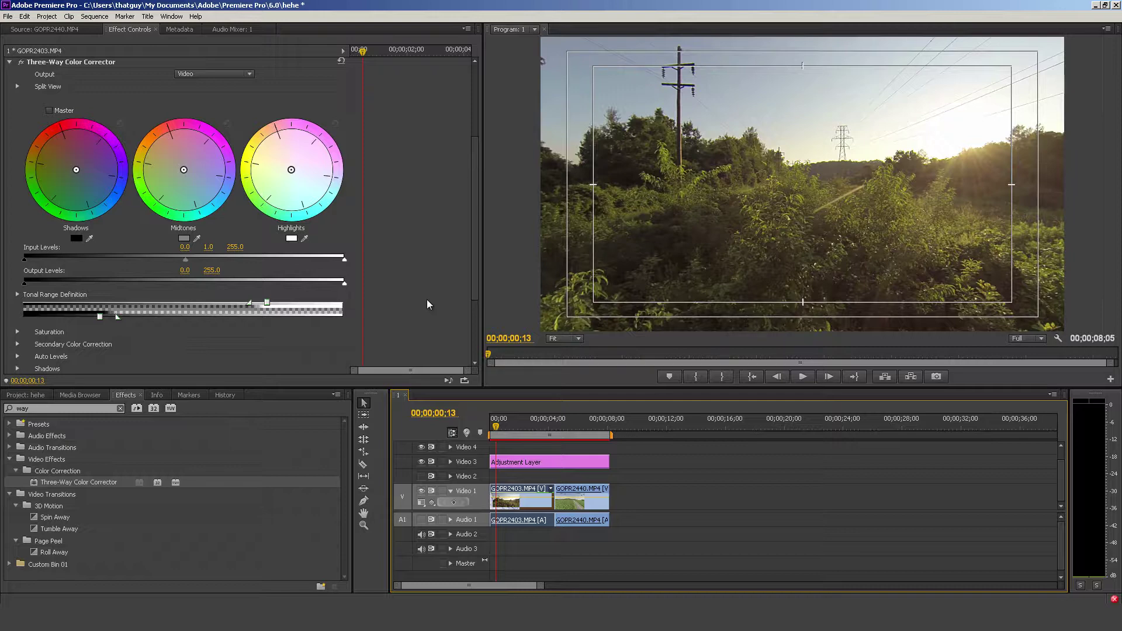
pyautogui.moveTo(472, 293)
pyautogui.mouseDown()
pyautogui.moveTo(472, 328)
pyautogui.moveTo(465, 286)
pyautogui.moveTo(467, 297)
pyautogui.mouseUp()
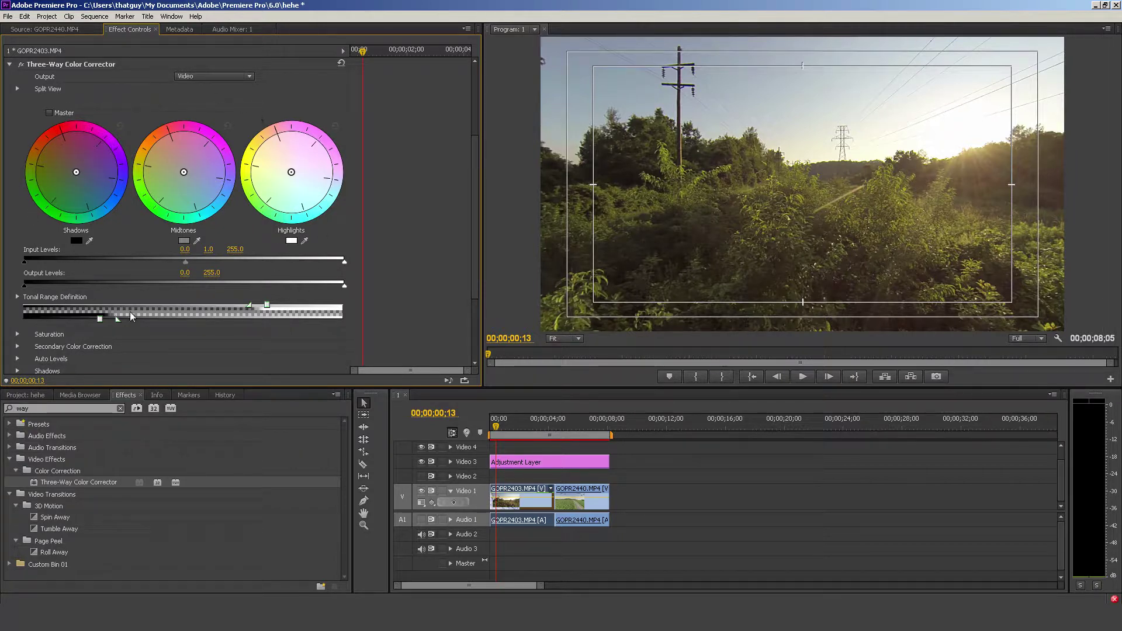
pyautogui.press('Delete')
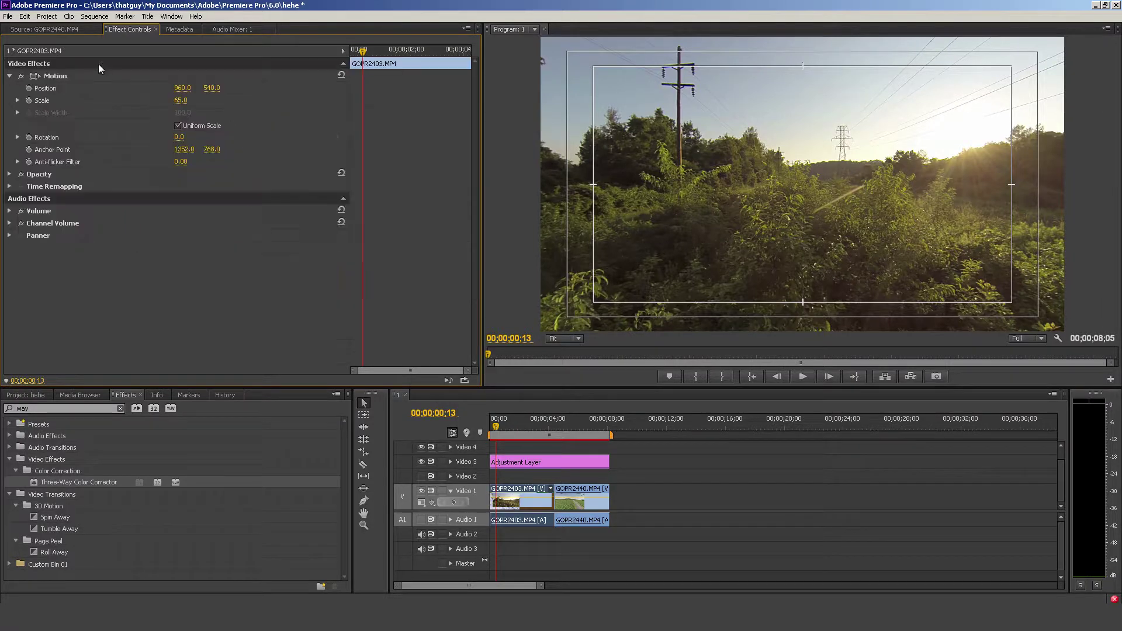
# Search the effects for "look", apply Magic Bullet Looks to the GOPR2403 clip and open its look editor
pyautogui.click(120, 408)
pyautogui.write('look')
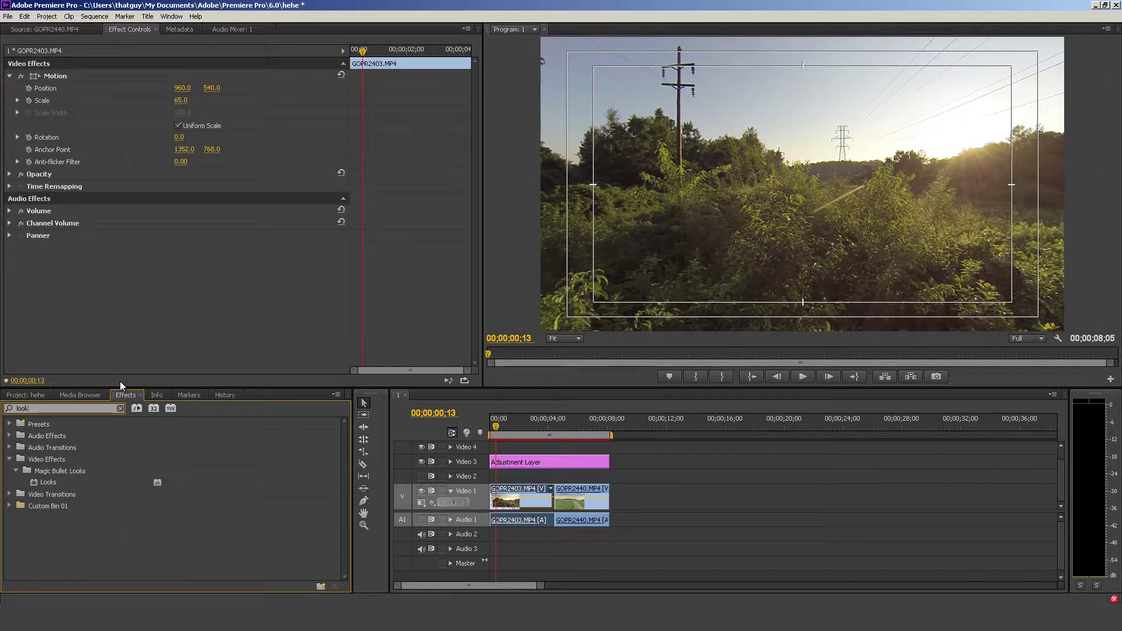
pyautogui.click(50, 481)
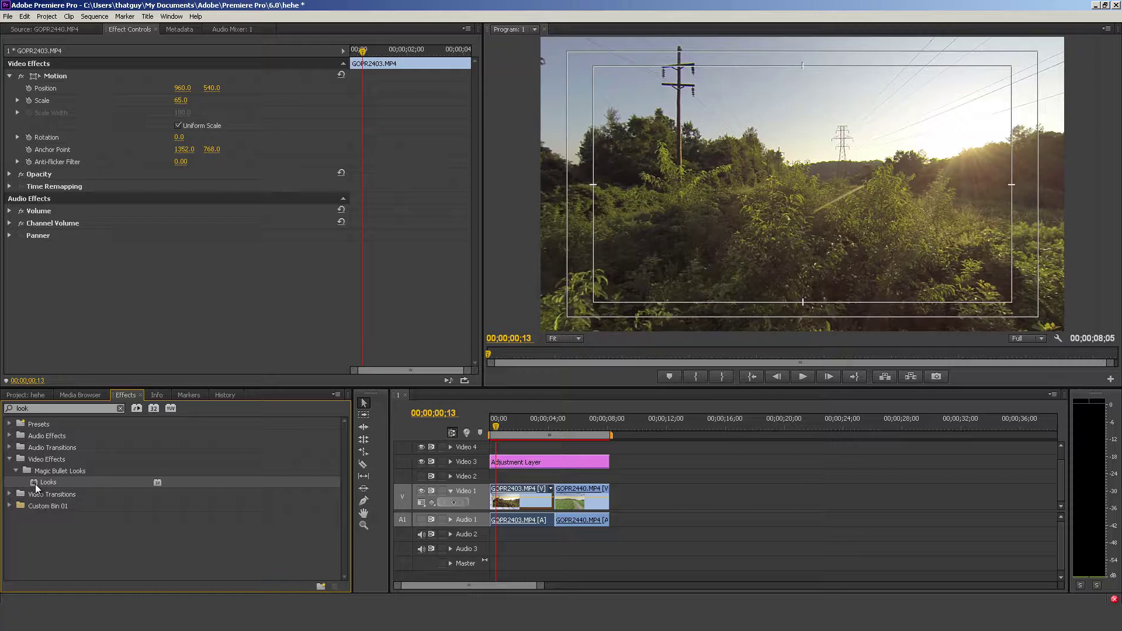
pyautogui.moveTo(35, 484); pyautogui.dragTo(506, 503)
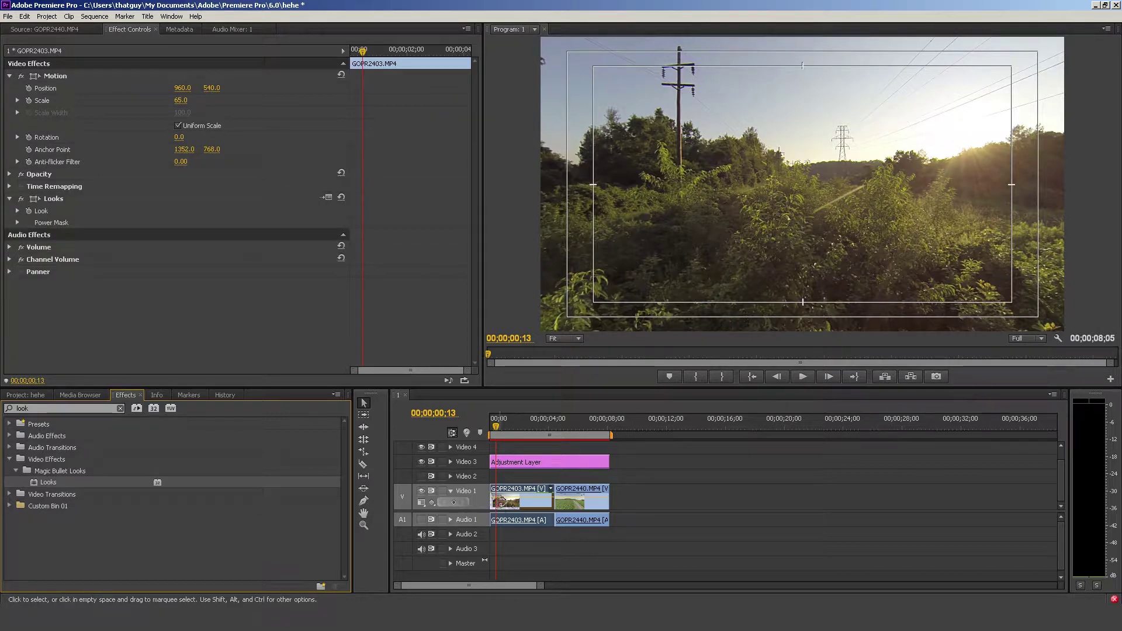
pyautogui.click(98, 350)
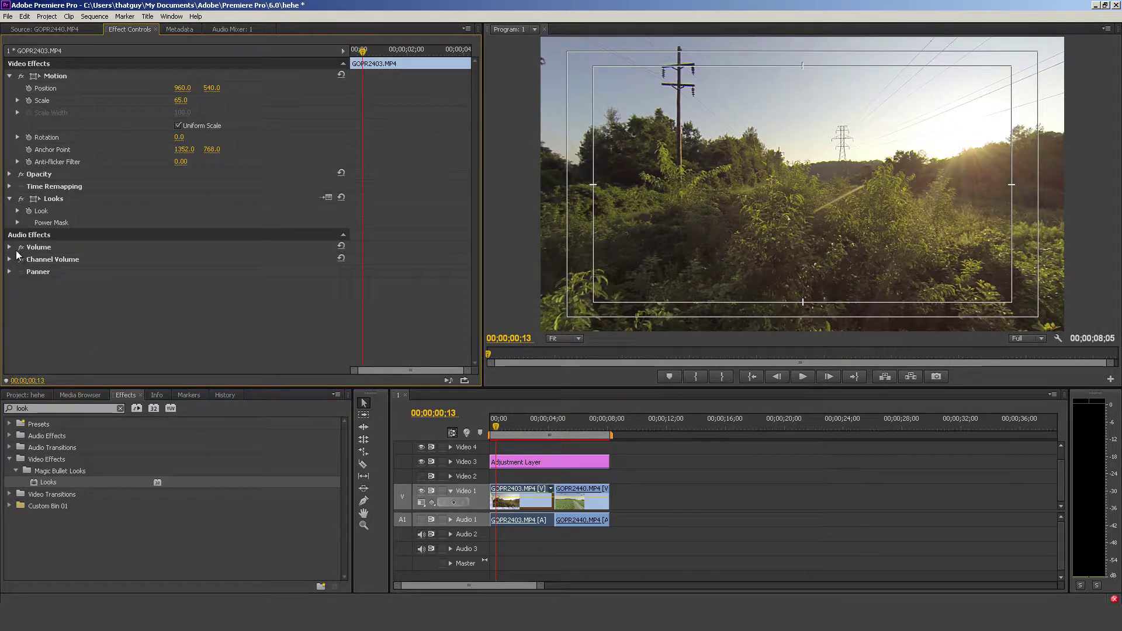
pyautogui.click(17, 211)
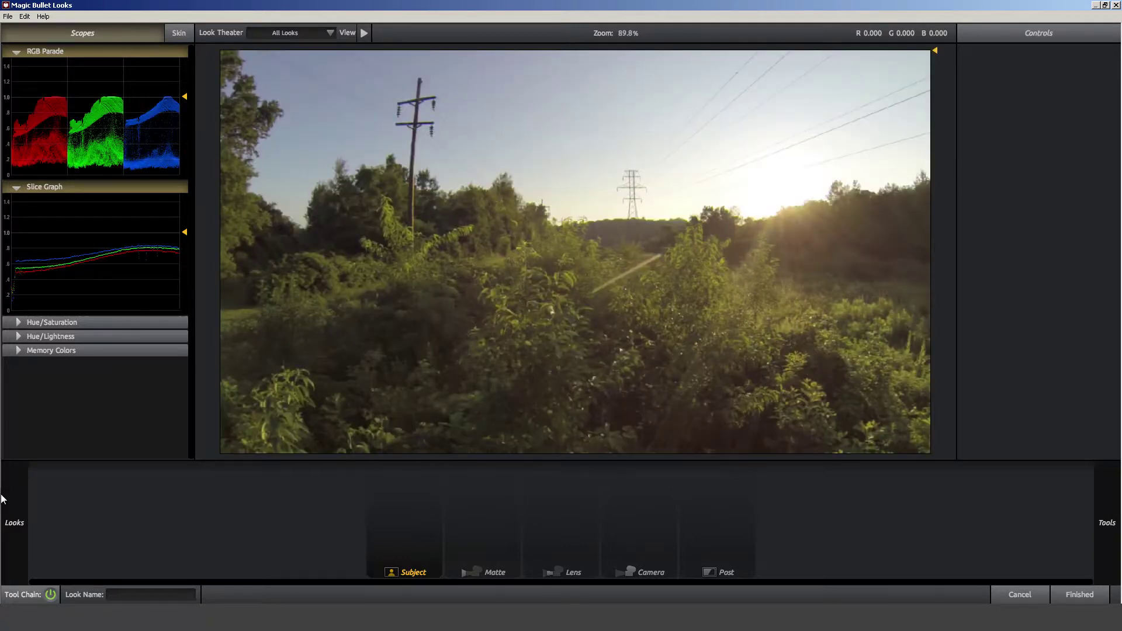
# Try the Blockbuster, Bistrocity and Halogen preset looks on the clip in turn
pyautogui.moveTo(8, 488)
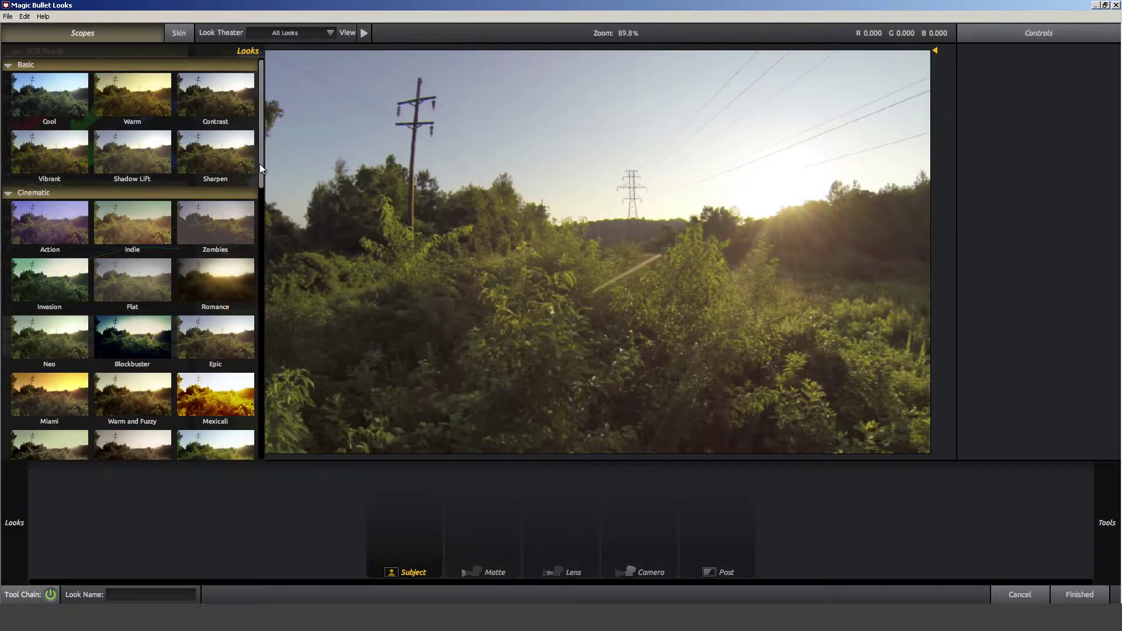
pyautogui.click(153, 329)
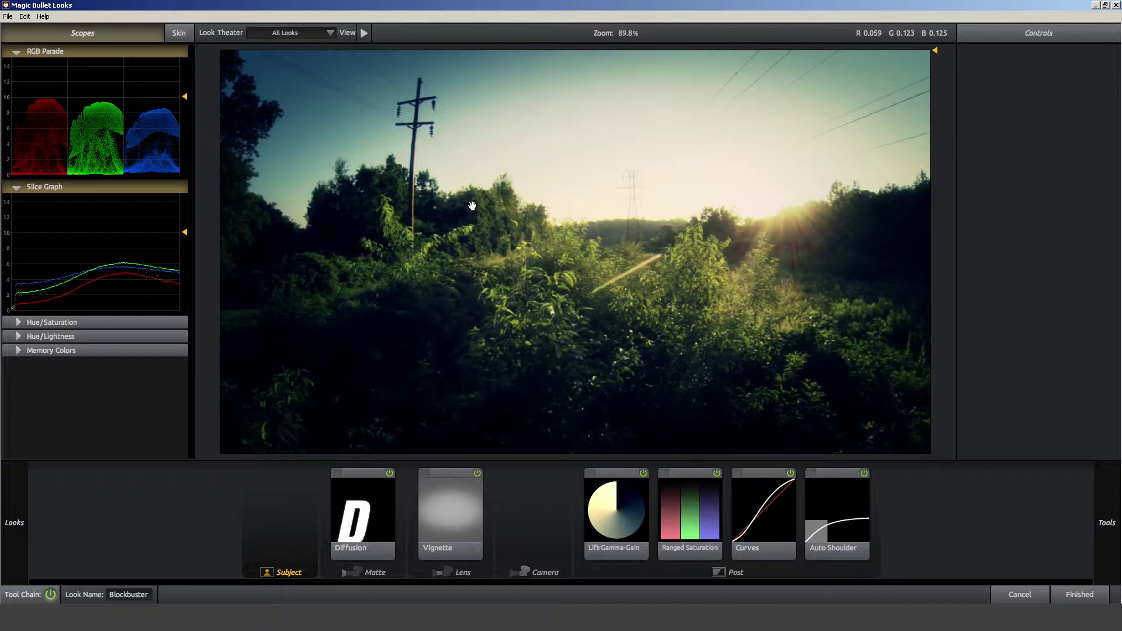
pyautogui.moveTo(19, 500)
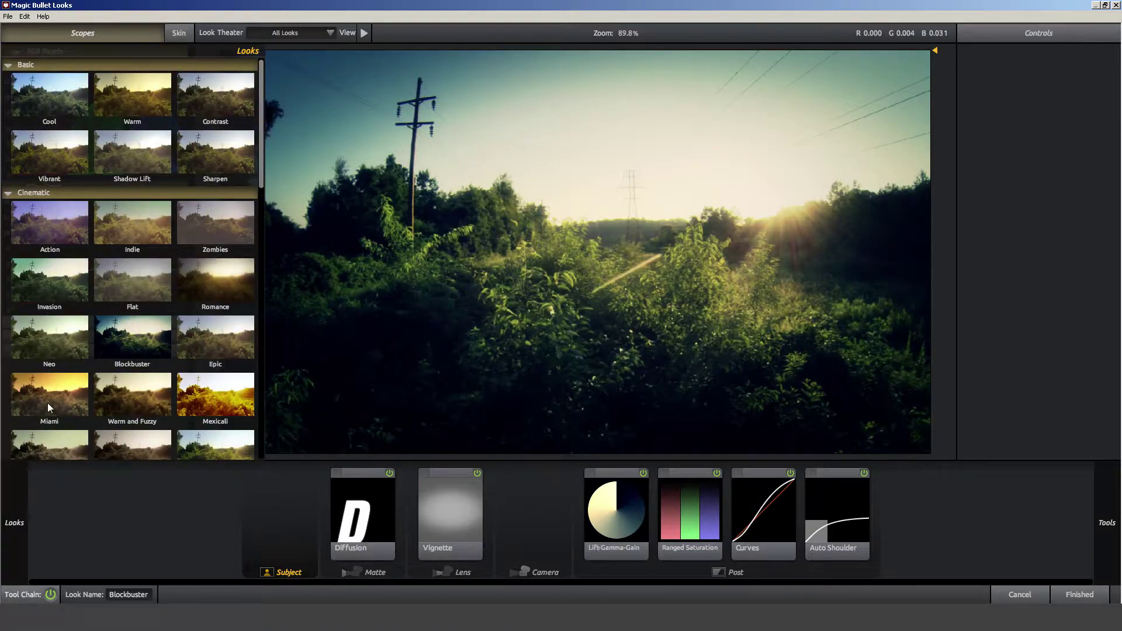
pyautogui.scroll(-6, 47, 403)
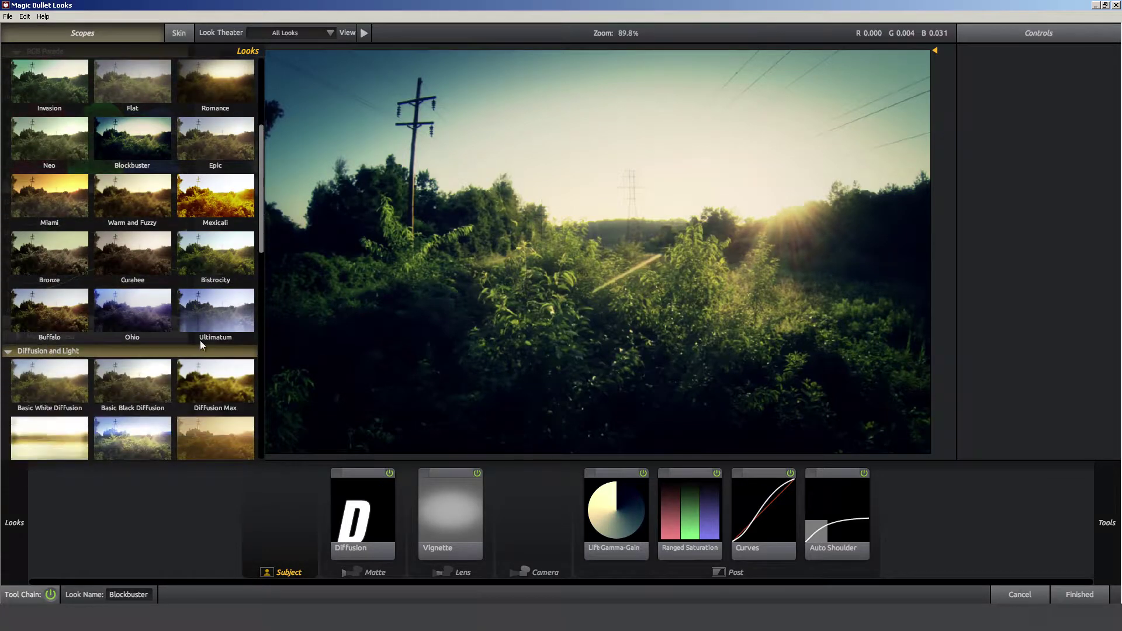
pyautogui.click(219, 247)
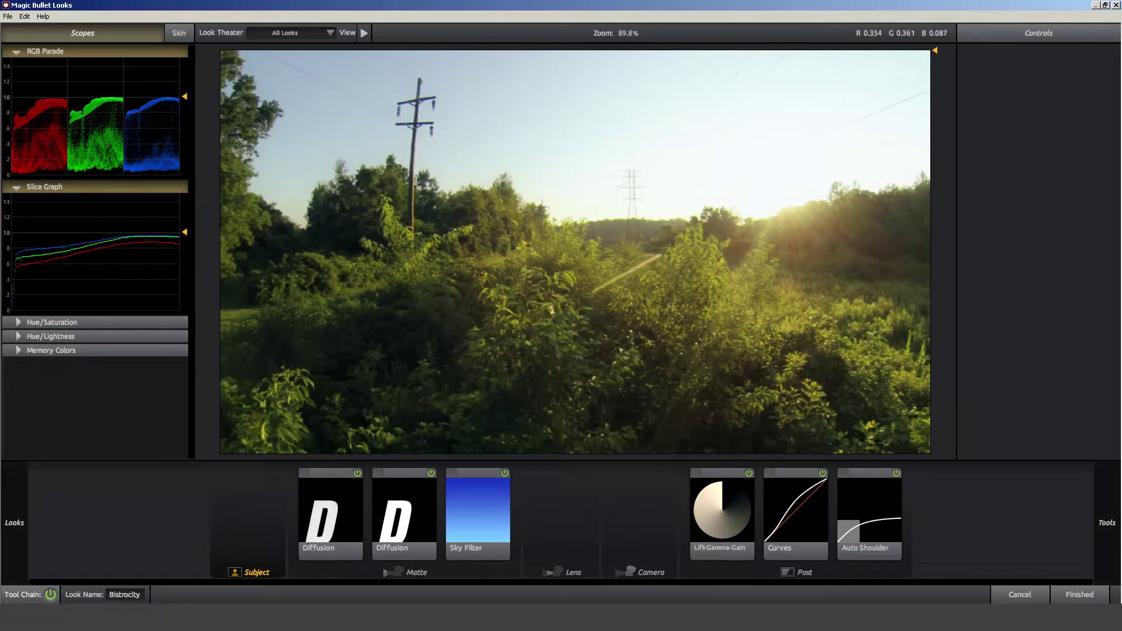
pyautogui.moveTo(14, 522)
pyautogui.scroll(-5, 96, 346)
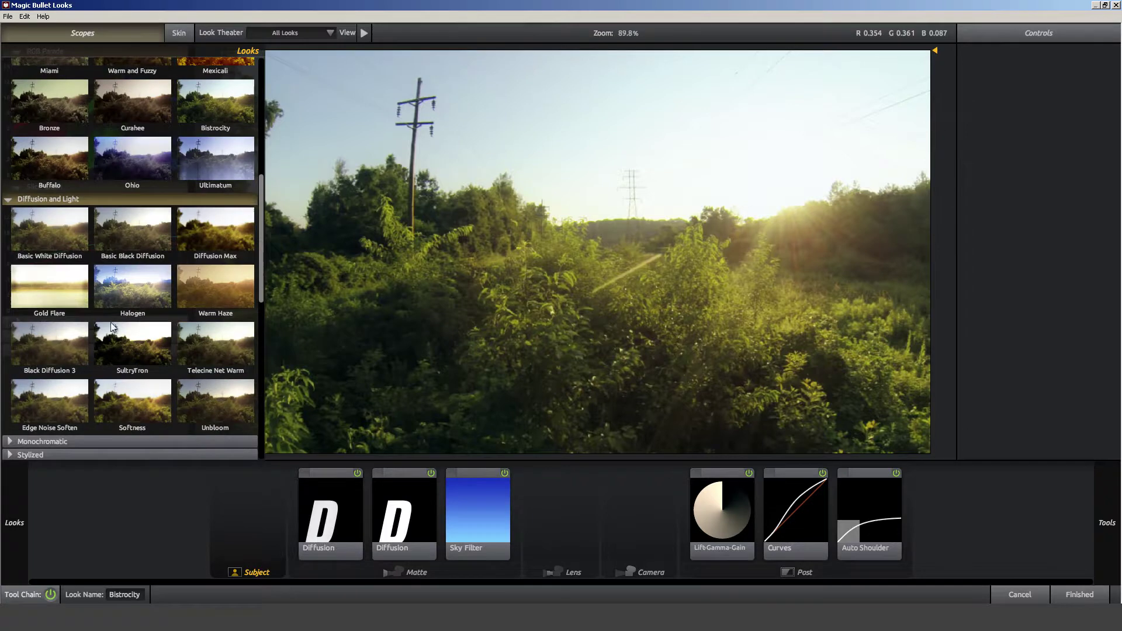
pyautogui.click(137, 286)
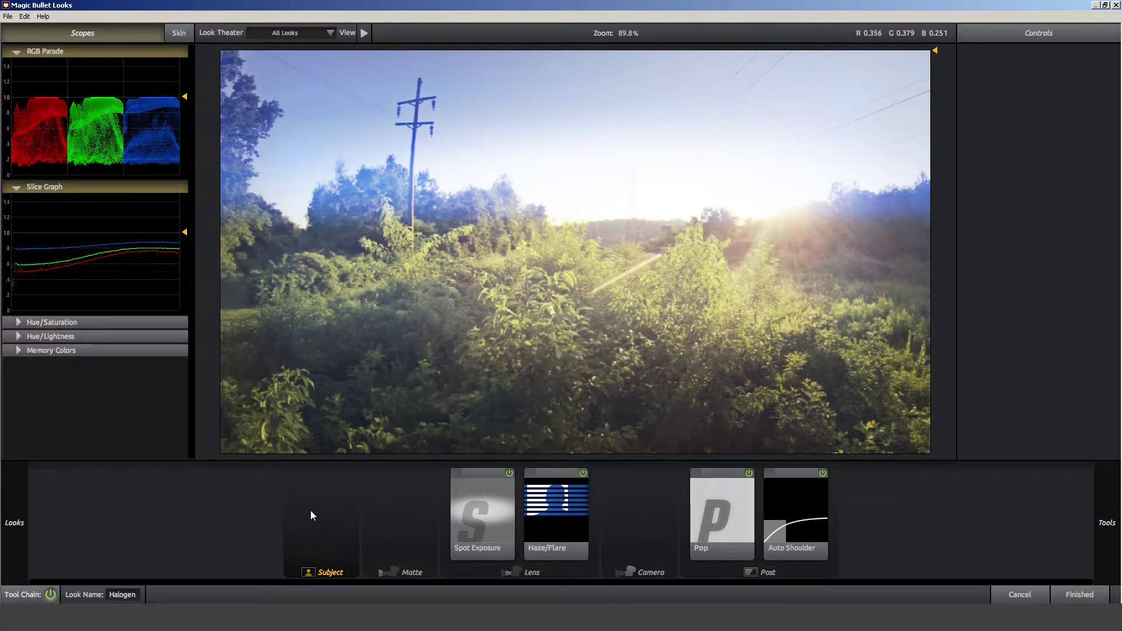
# Apply the Indecision preset look and pull down the middle of the red channel in its Curves tool
pyautogui.moveTo(12, 504)
pyautogui.scroll(-6, 72, 339)
pyautogui.click(70, 363)
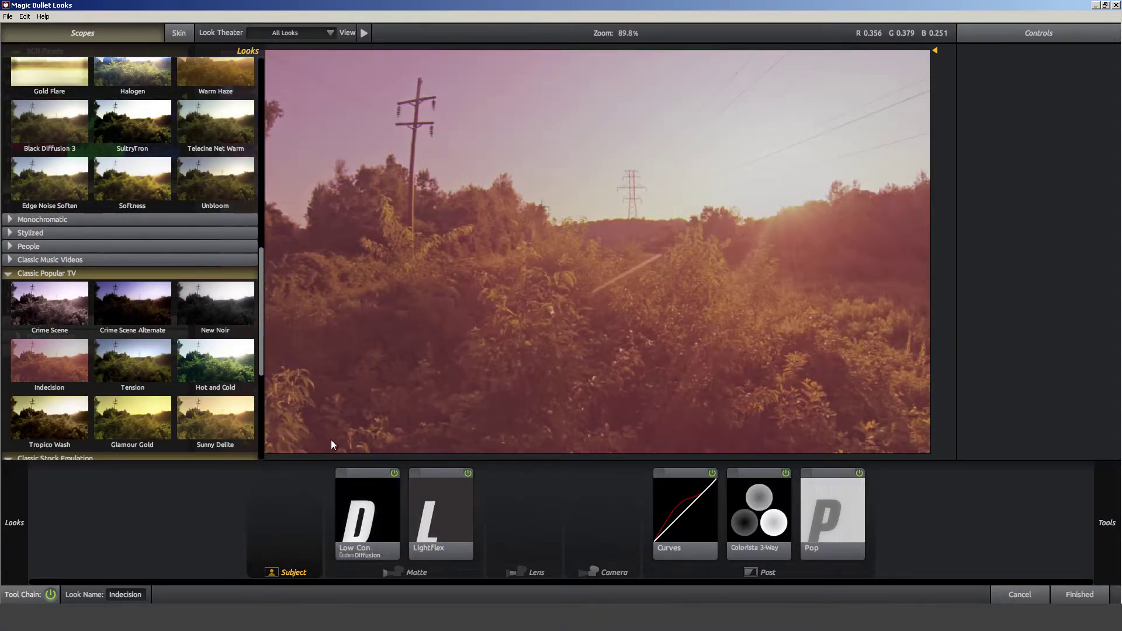
pyautogui.click(675, 529)
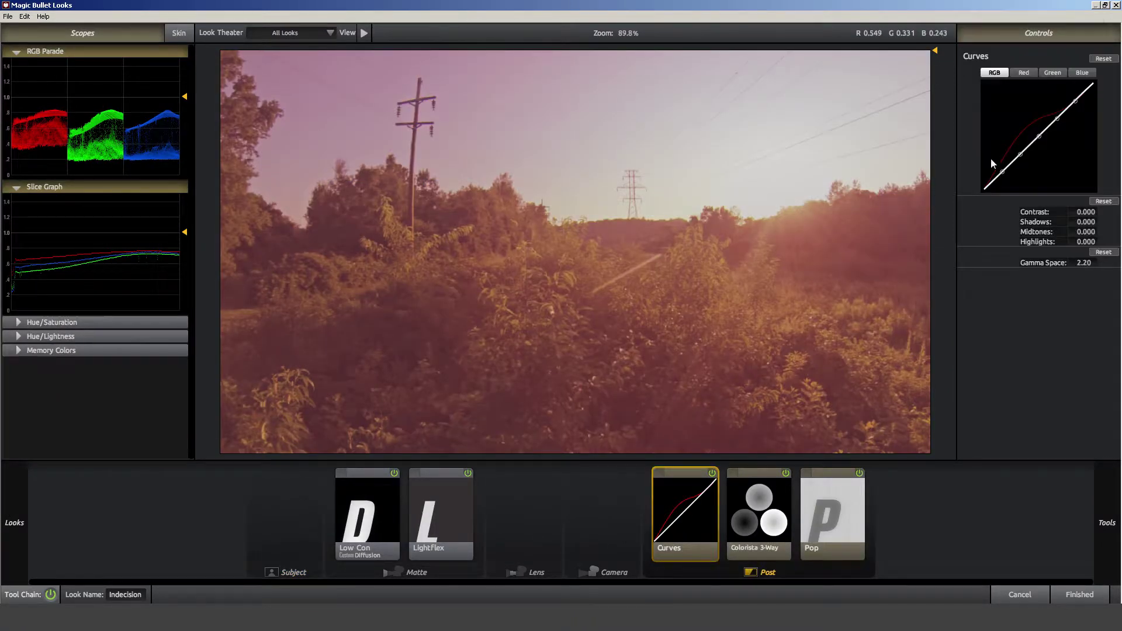
pyautogui.click(1024, 74)
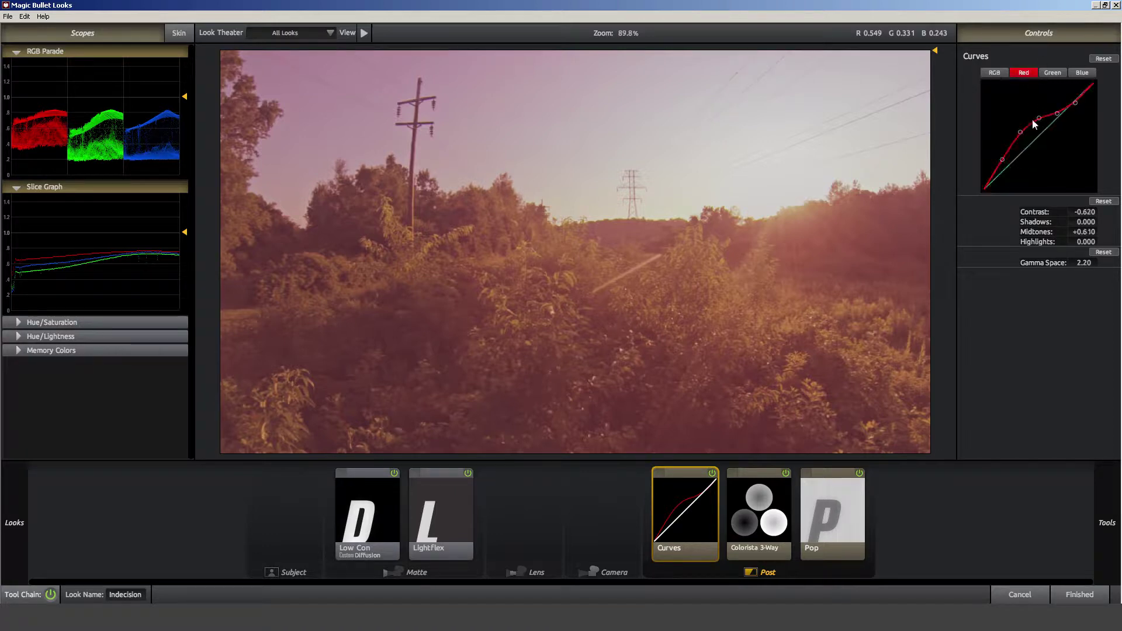
pyautogui.moveTo(1039, 118); pyautogui.dragTo(1021, 144)
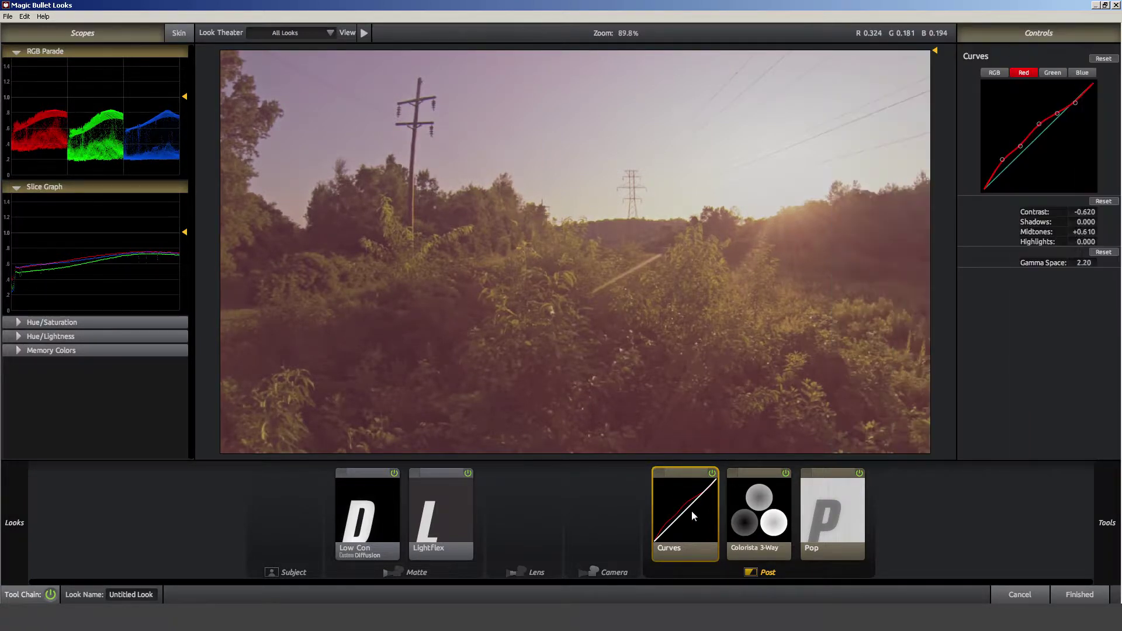
# Delete the Low Con, Lightflex, Curves, Colorista 3-Way and Pop tools from the look's tool chain
pyautogui.click(386, 522)
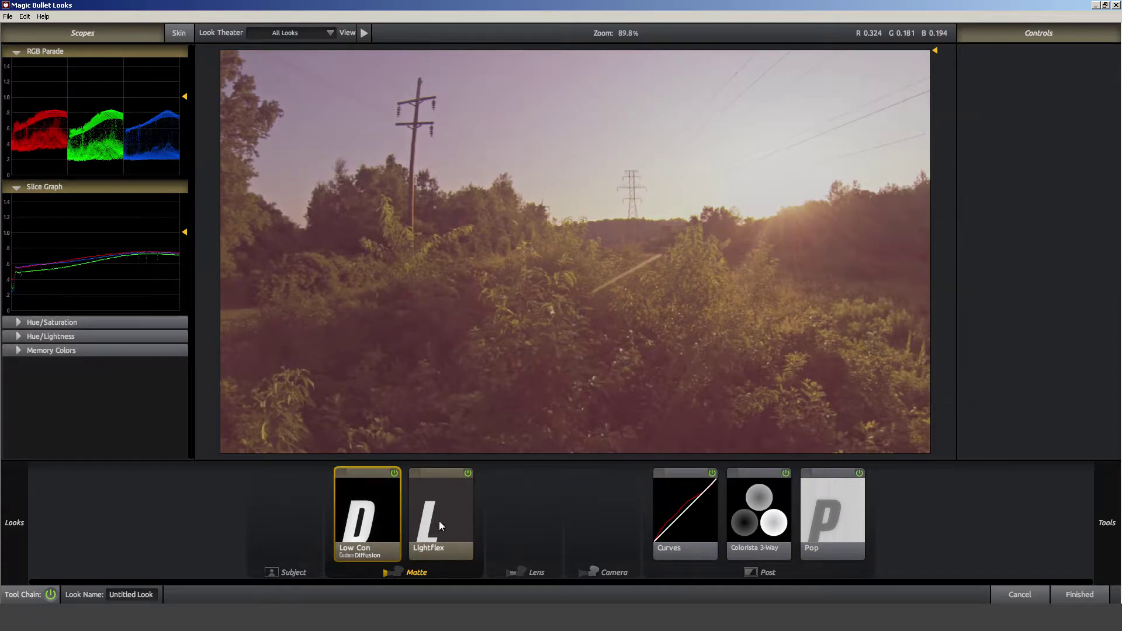
pyautogui.press('Delete')
pyautogui.click(426, 525)
pyautogui.press('Delete')
pyautogui.click(692, 529)
pyautogui.press('Delete')
pyautogui.click(699, 529)
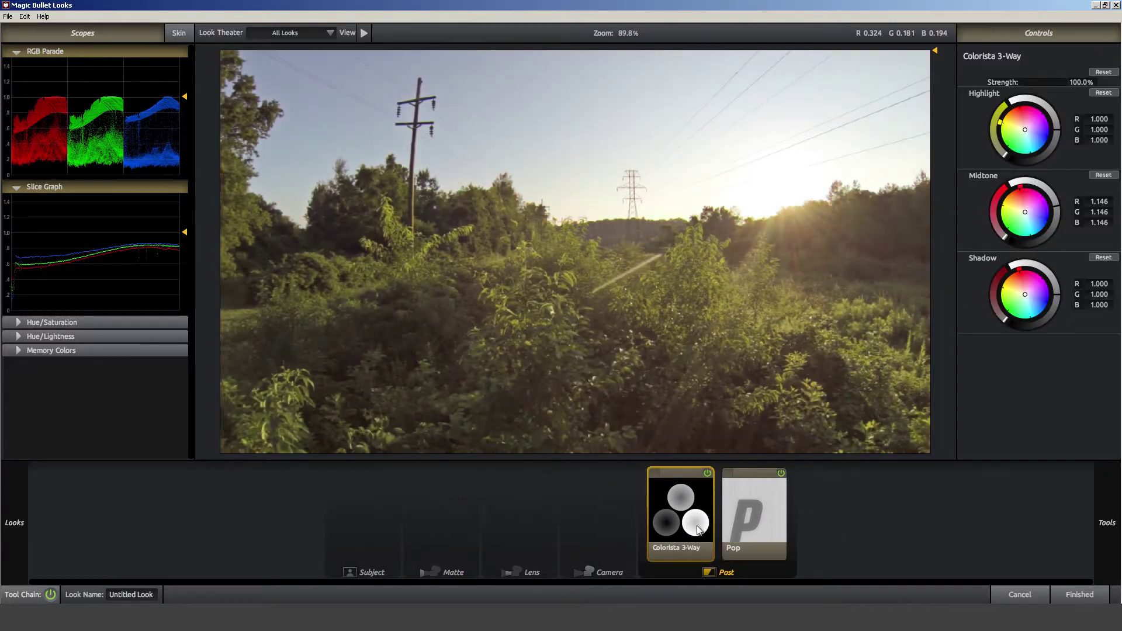
pyautogui.press('Delete')
pyautogui.click(733, 528)
pyautogui.press('Delete')
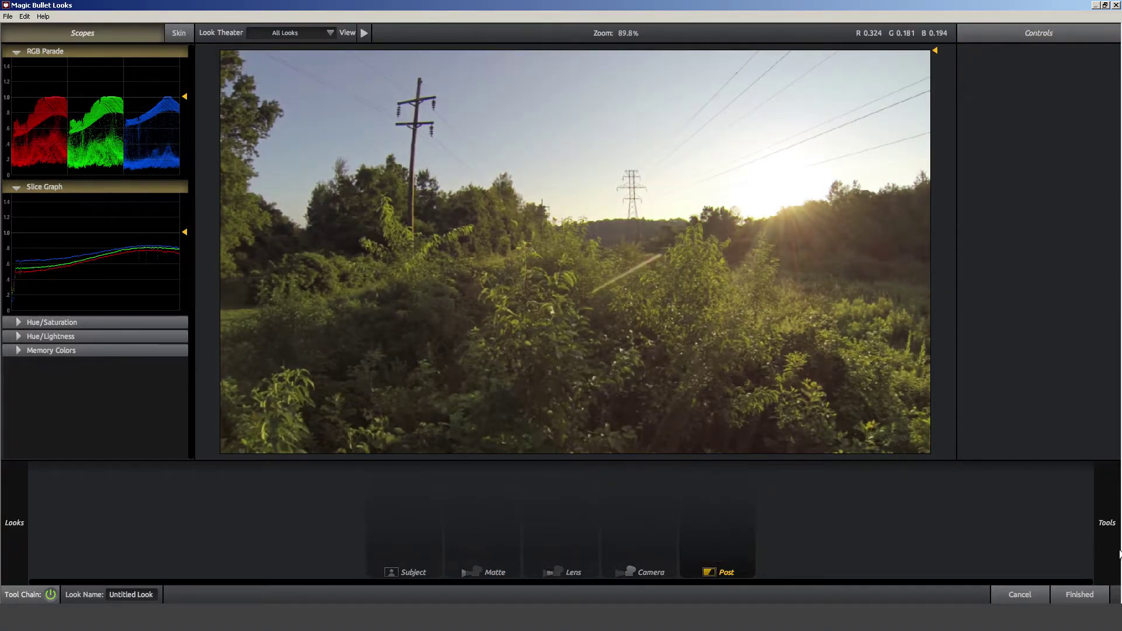
# Browse the available Post and Subject tools, and preview all looks on the clip in the Look Theater
pyautogui.moveTo(1115, 281)
pyautogui.scroll(-5, 994, 292)
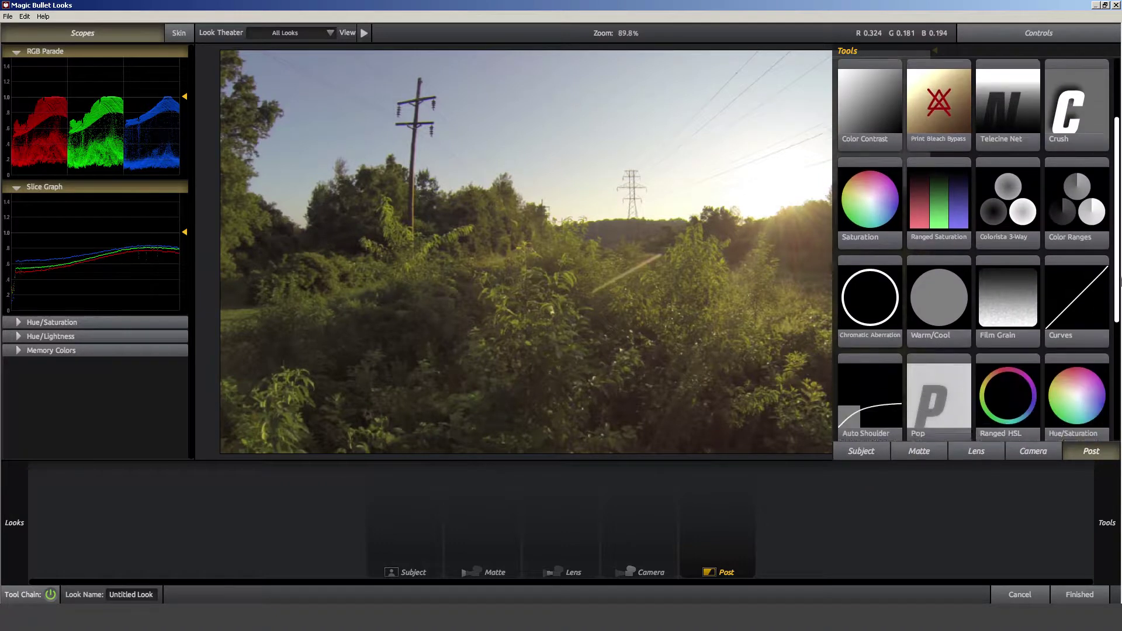
pyautogui.click(871, 454)
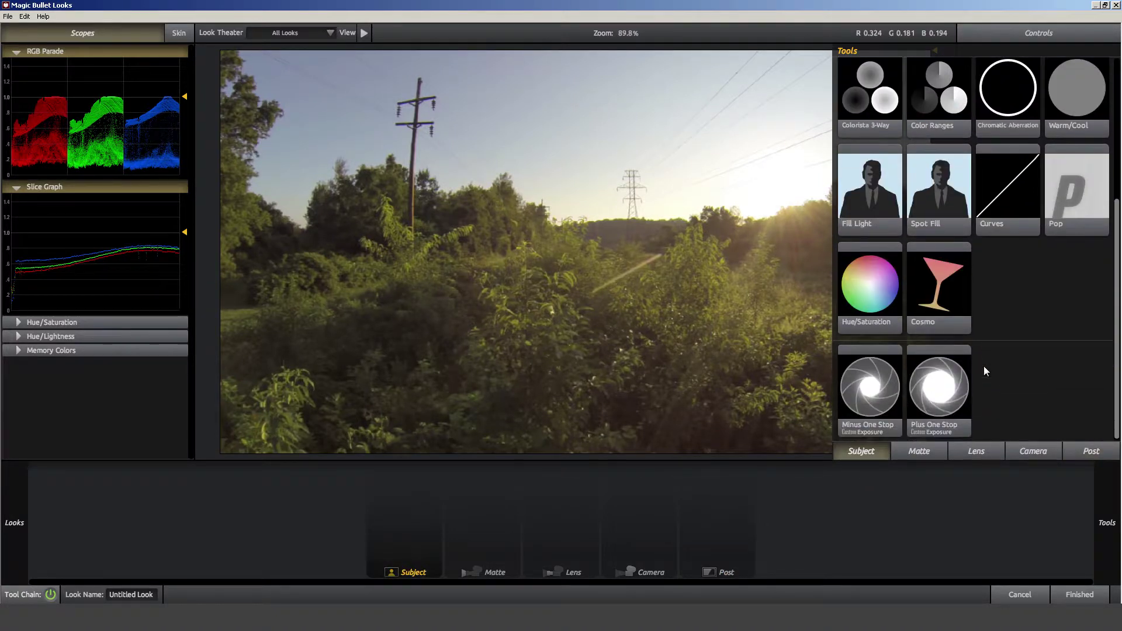
pyautogui.scroll(3, 1001, 383)
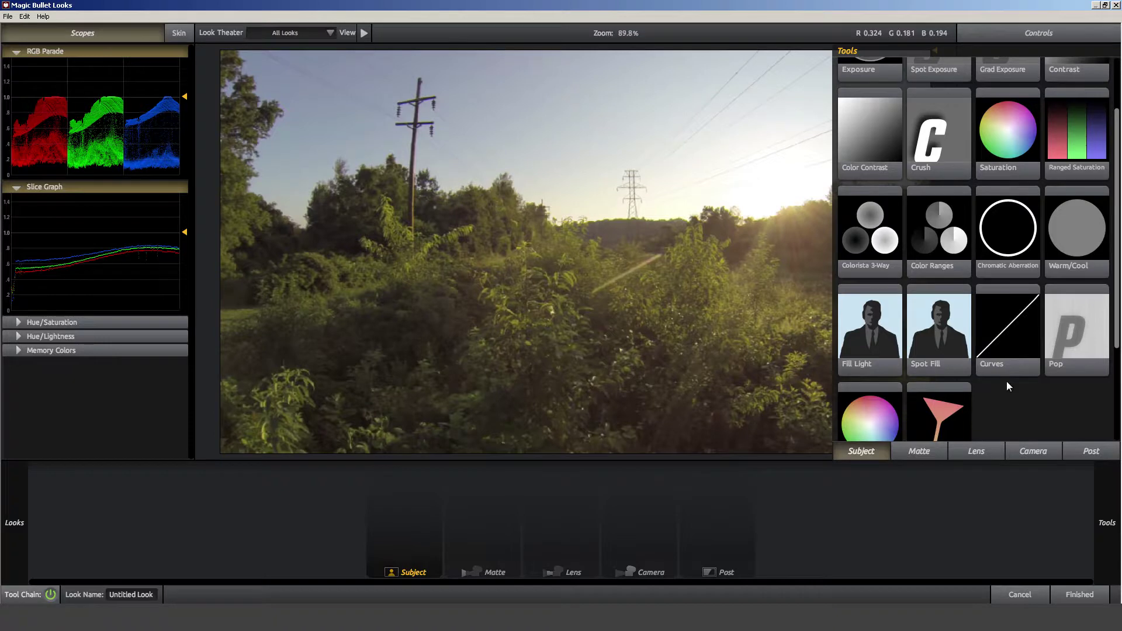
pyautogui.scroll(1, 1007, 383)
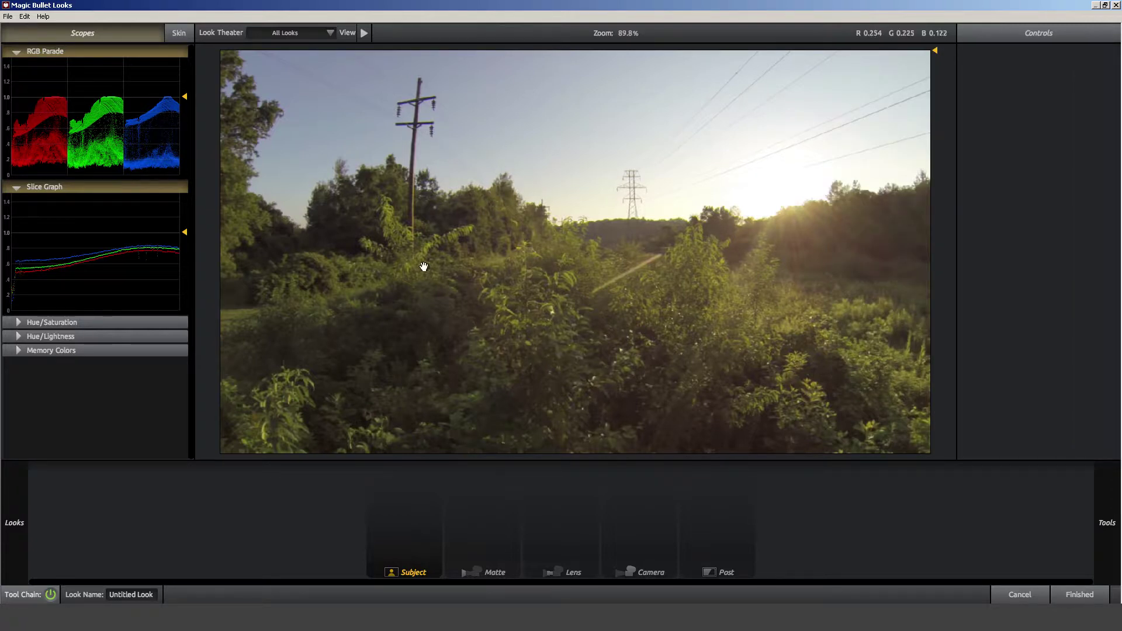
pyautogui.click(363, 33)
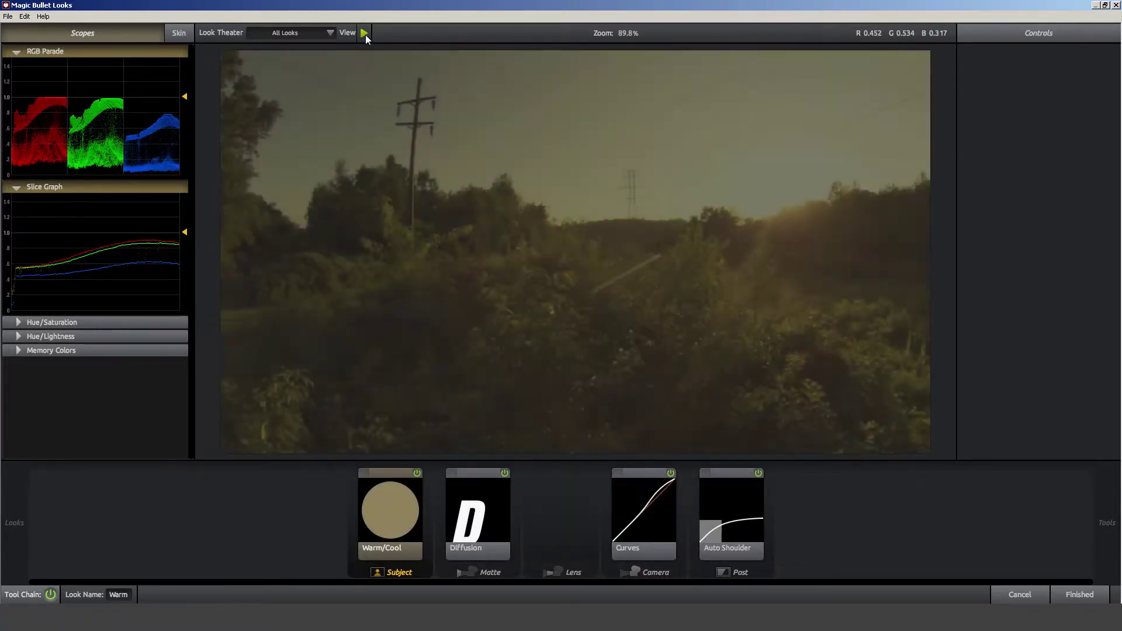
pyautogui.click(364, 33)
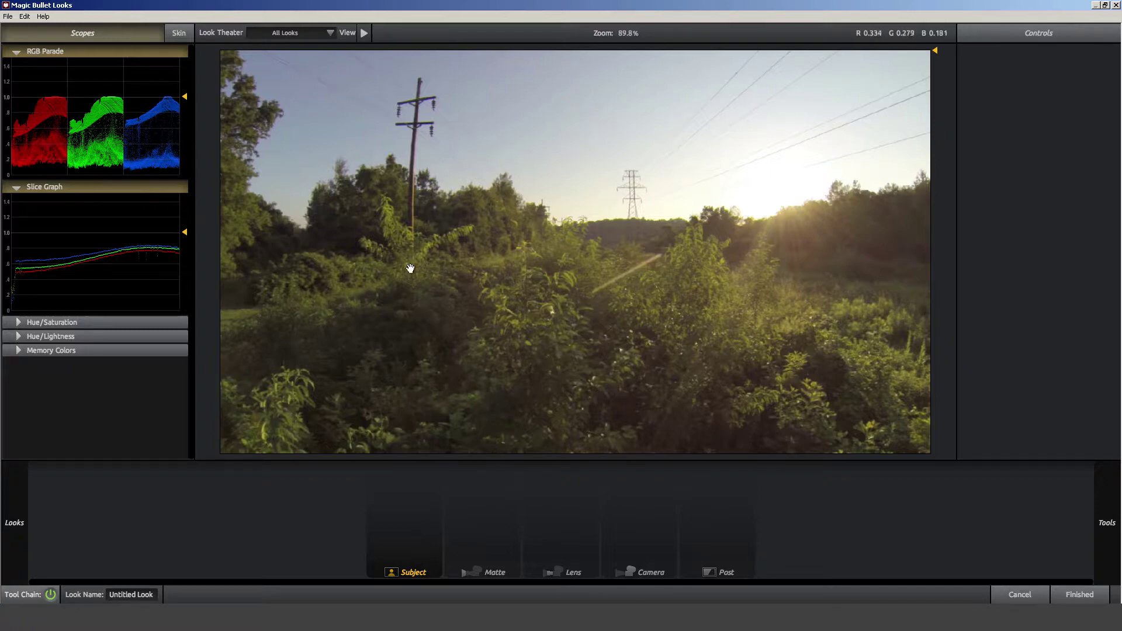
# Leave the look editor without applying a look and put the sequence playhead at 00;00;00;13
pyautogui.click(1019, 594)
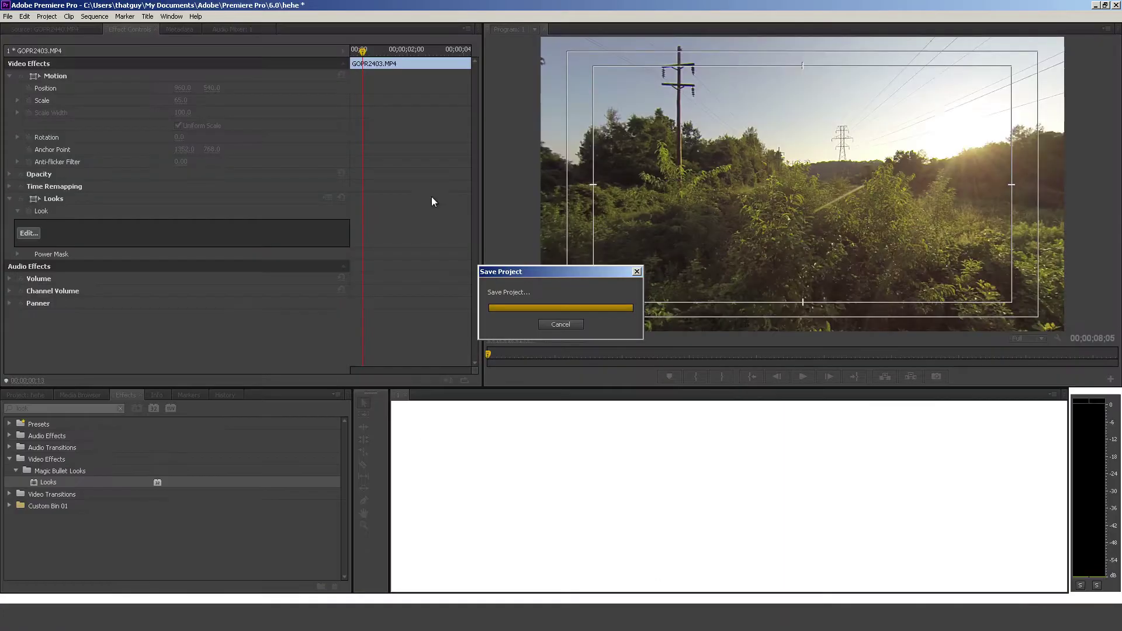
pyautogui.click(500, 426)
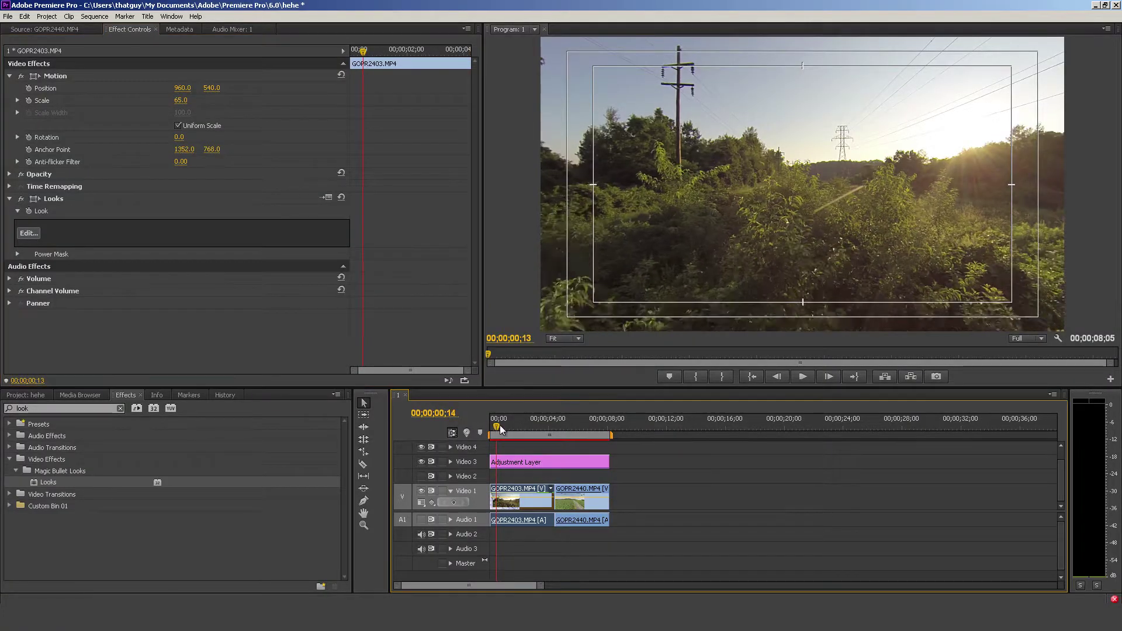
pyautogui.click(496, 426)
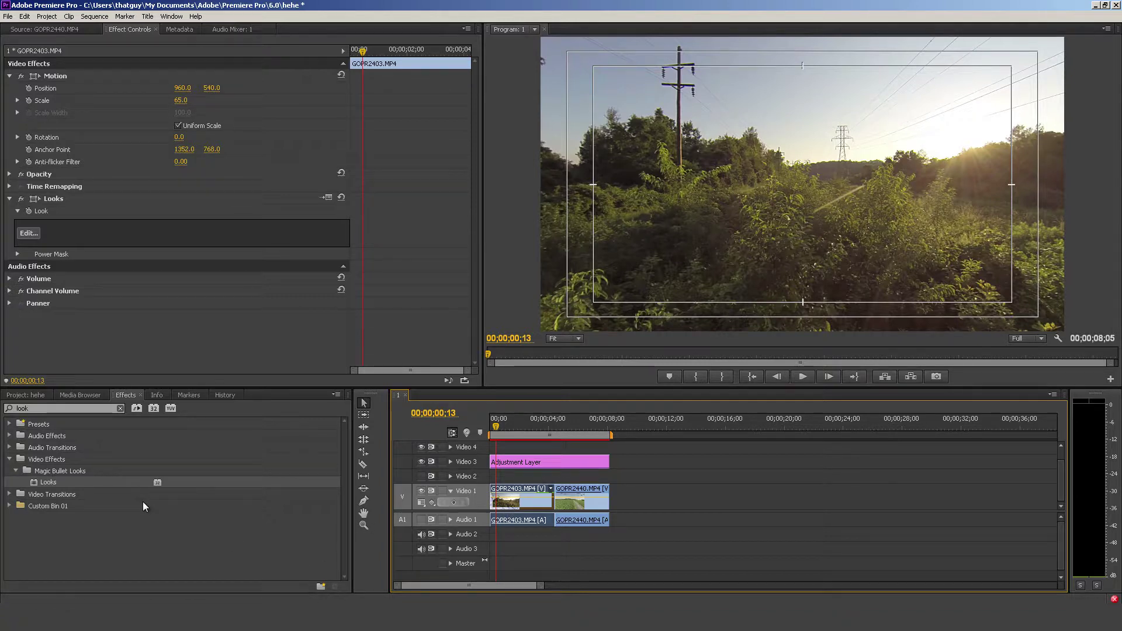
# Collapse the Magic Bullet Looks effects and clear the effects search
pyautogui.click(54, 483)
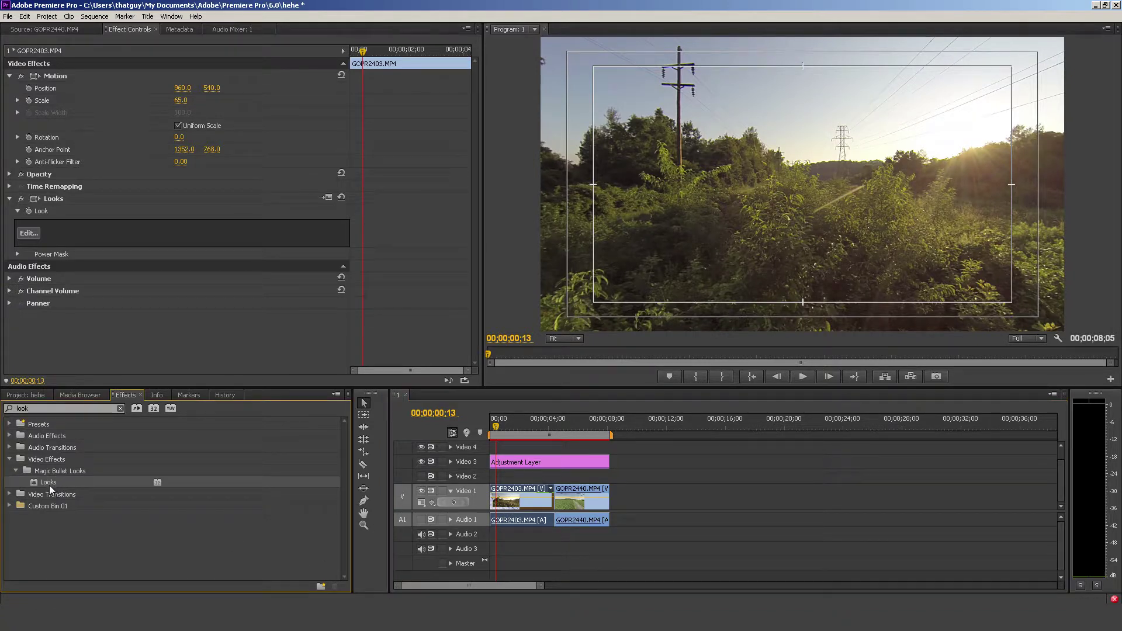
pyautogui.click(70, 515)
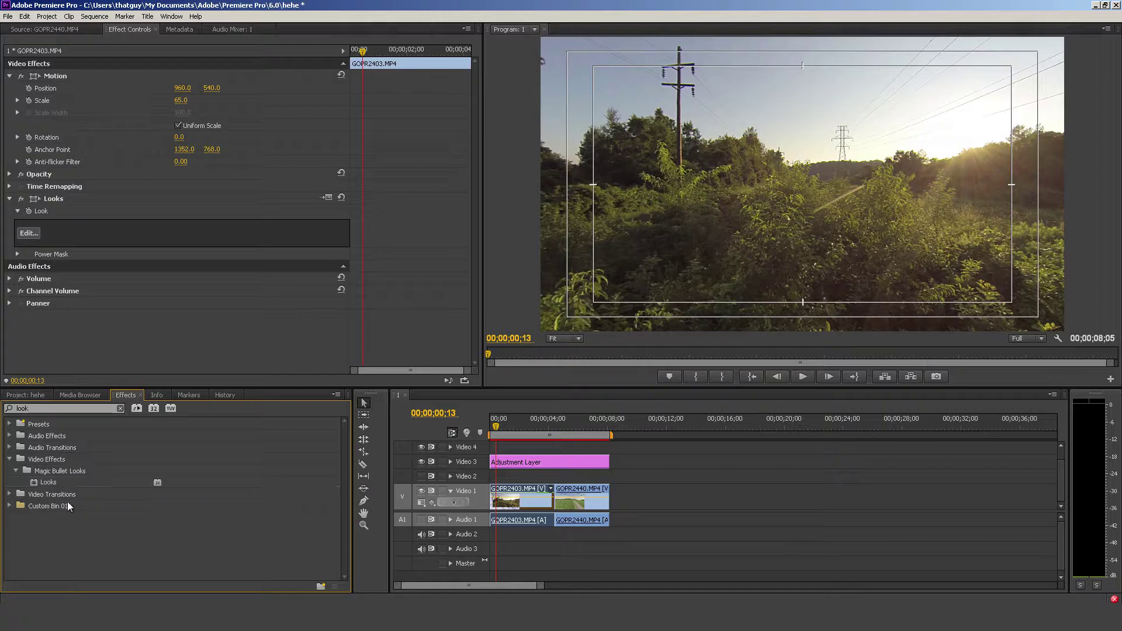
pyautogui.click(15, 471)
pyautogui.click(120, 408)
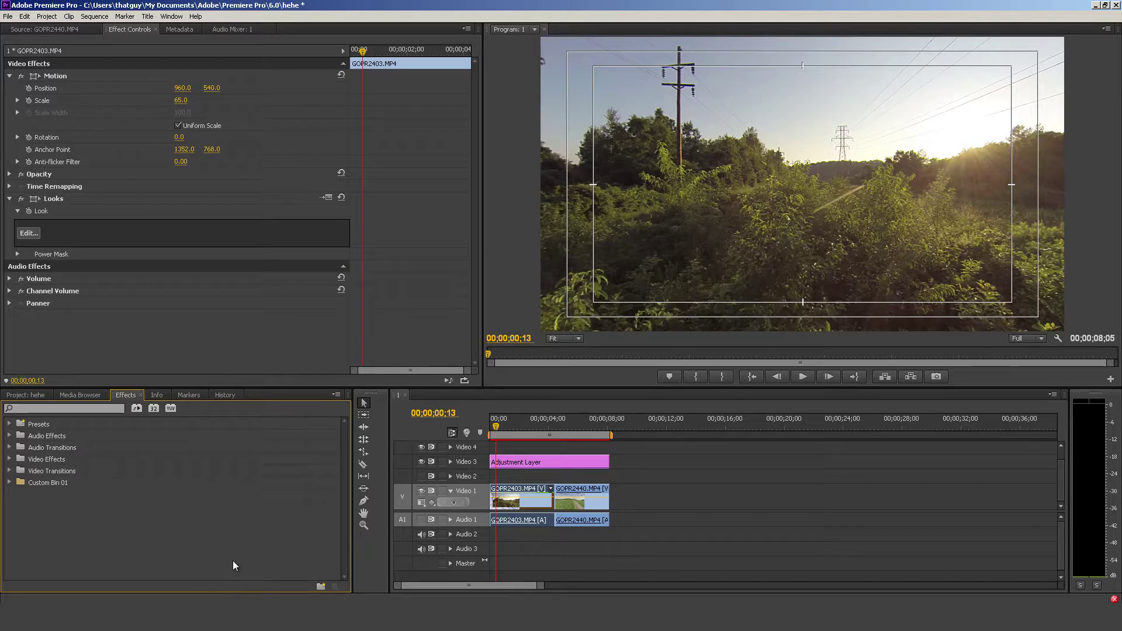
# Move the sequence playhead to 00;00;01;10 and start sending the sequence to Adobe SpeedGrade
pyautogui.click(9, 18)
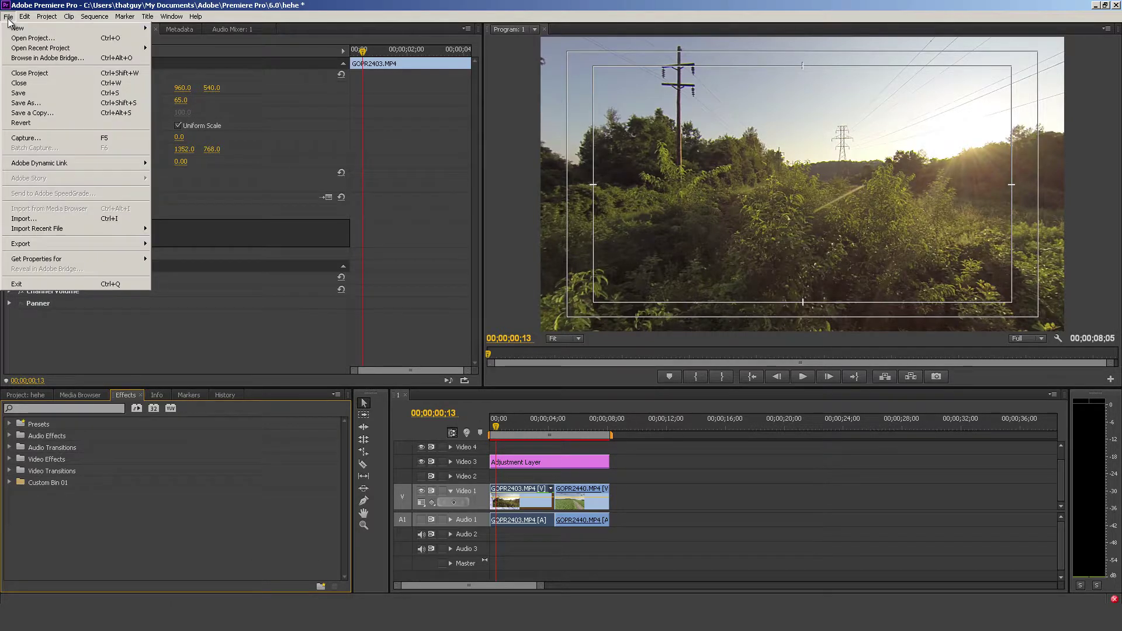
pyautogui.click(508, 432)
pyautogui.click(508, 431)
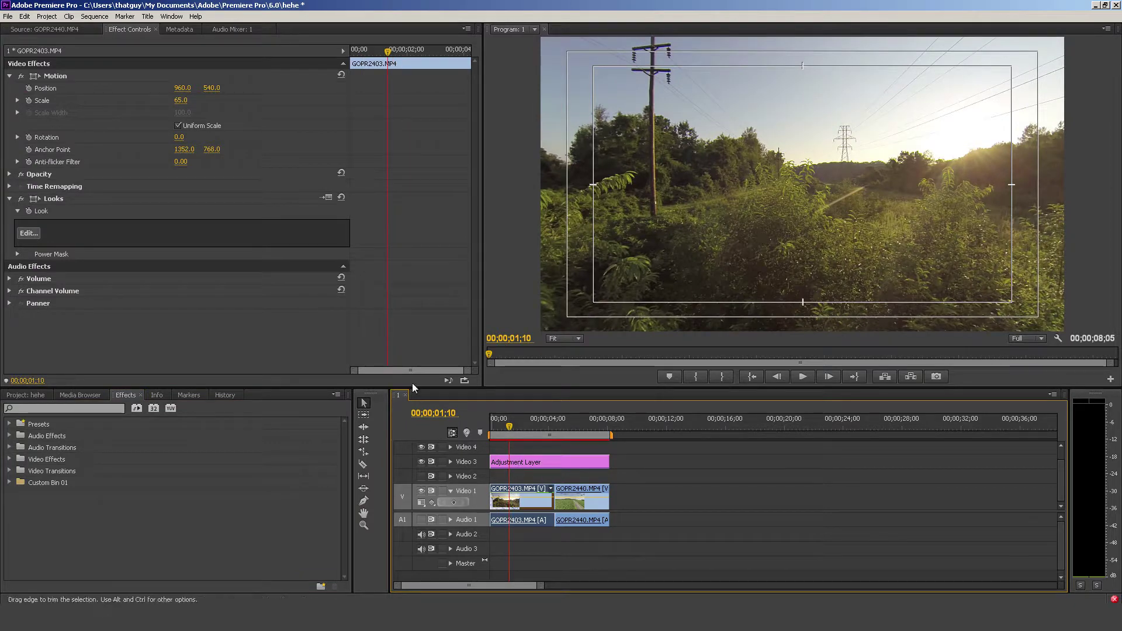
pyautogui.click(9, 18)
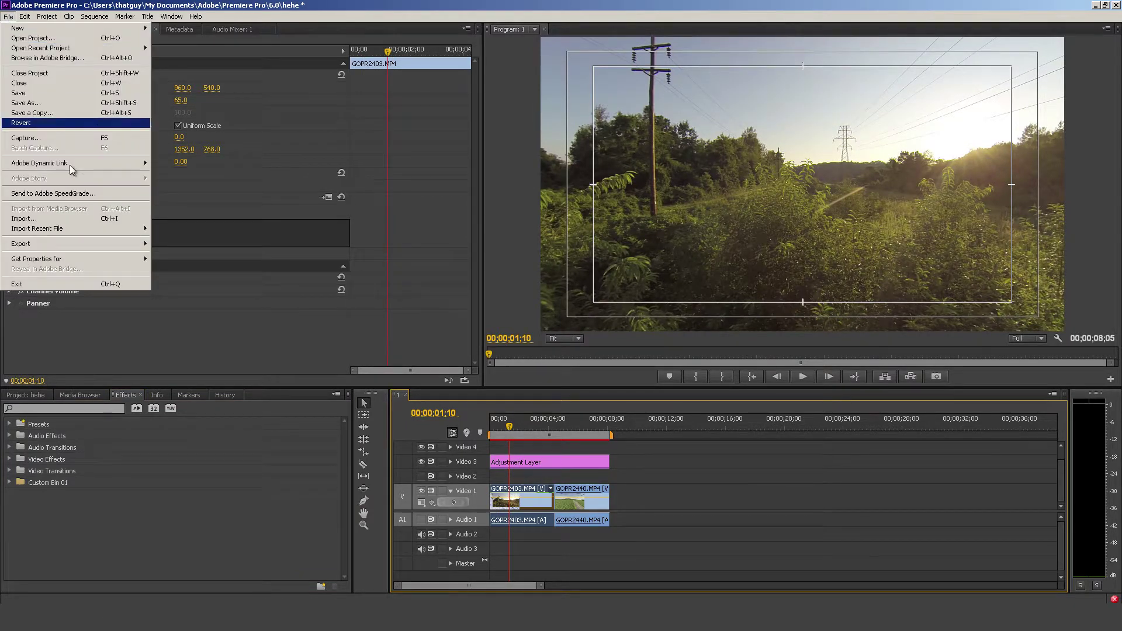
pyautogui.click(91, 195)
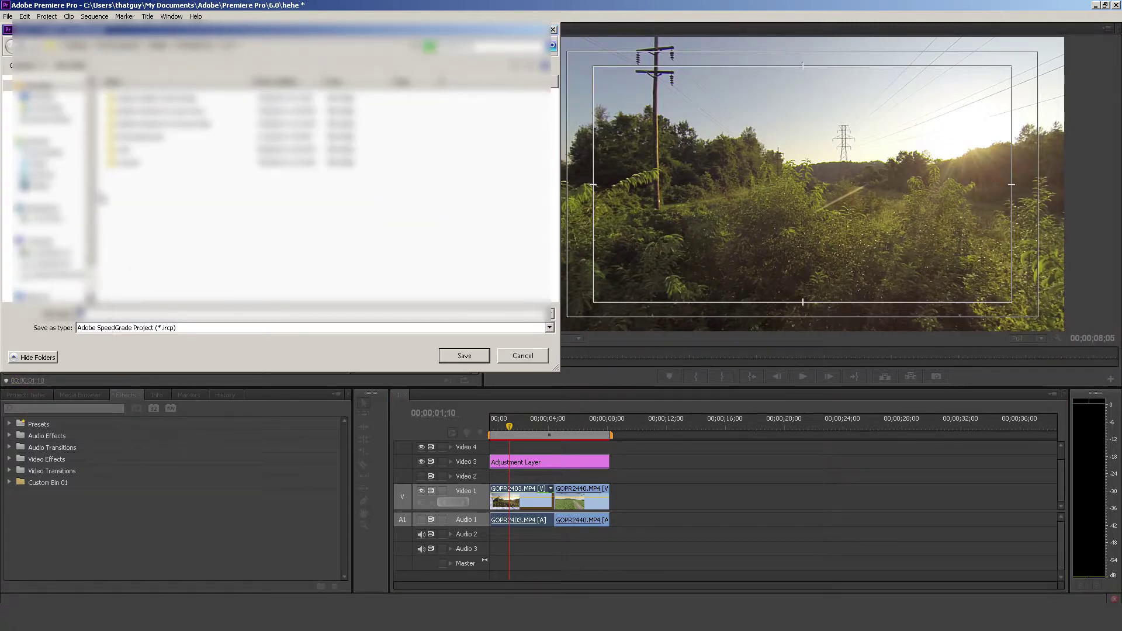
# Browse to the tut folder on the Desktop as the save location for the SpeedGrade project
pyautogui.scroll(3, 47, 187)
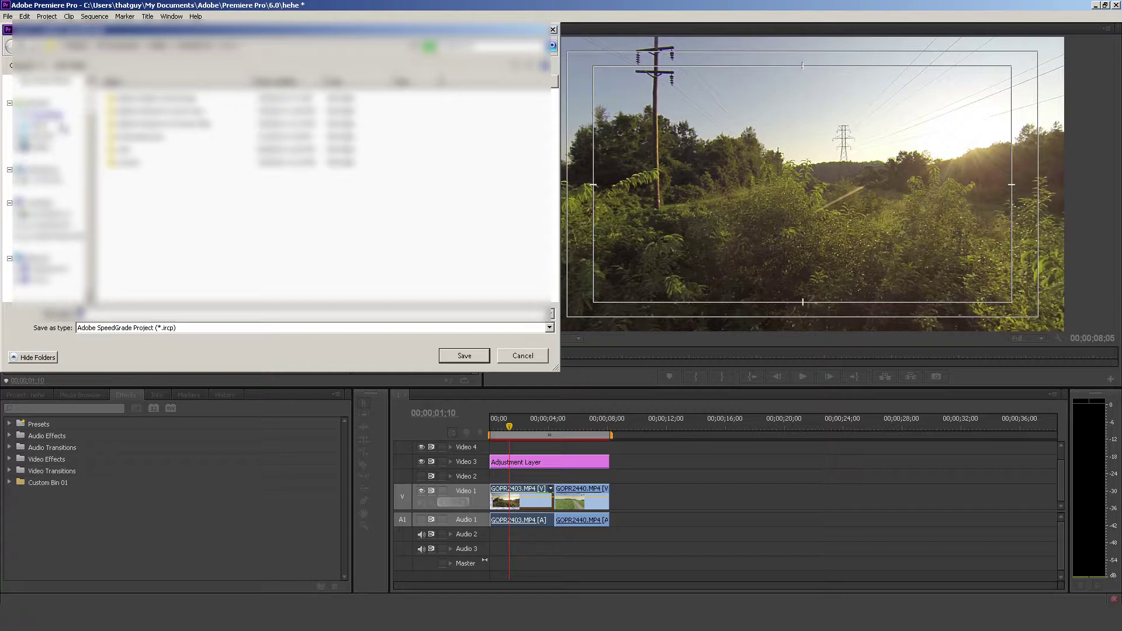
pyautogui.scroll(3, 47, 176)
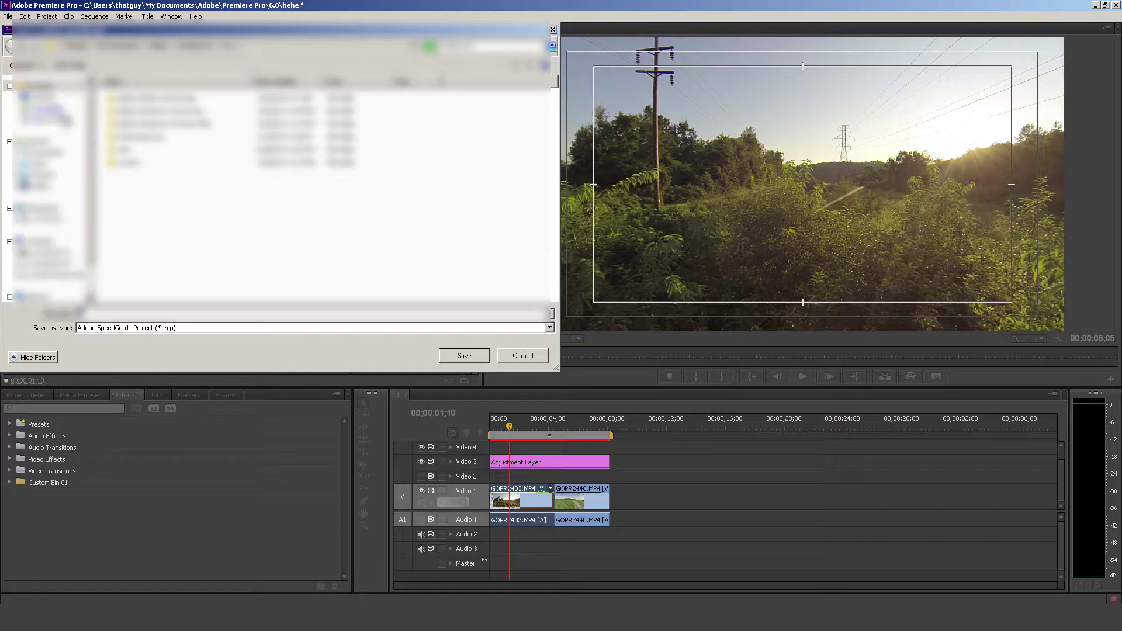
pyautogui.click(44, 242)
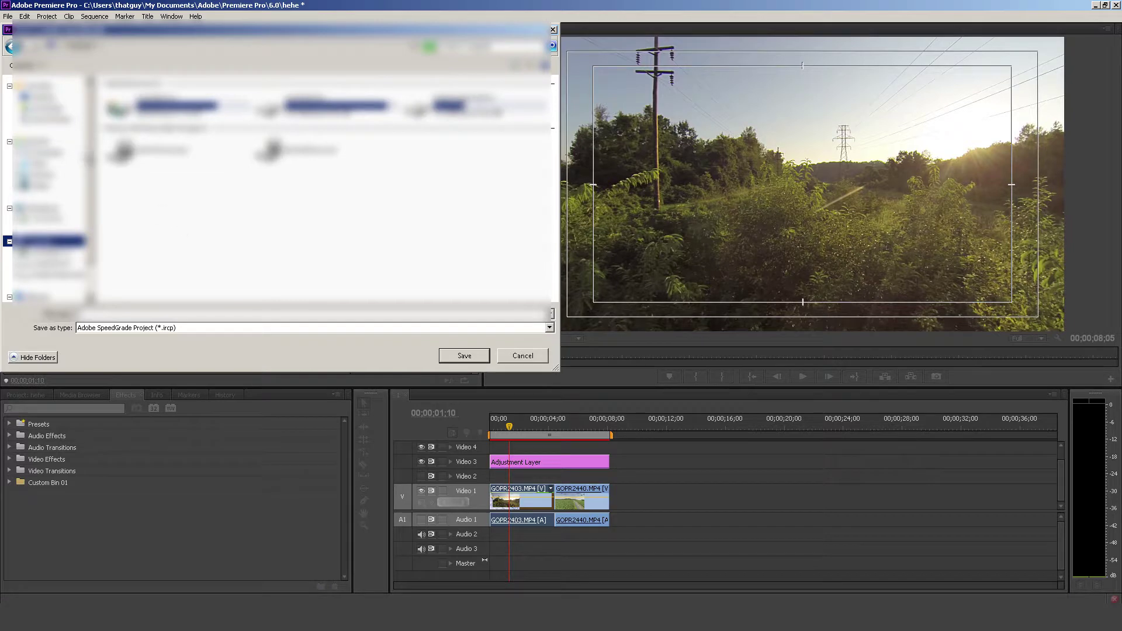
pyautogui.click(44, 96)
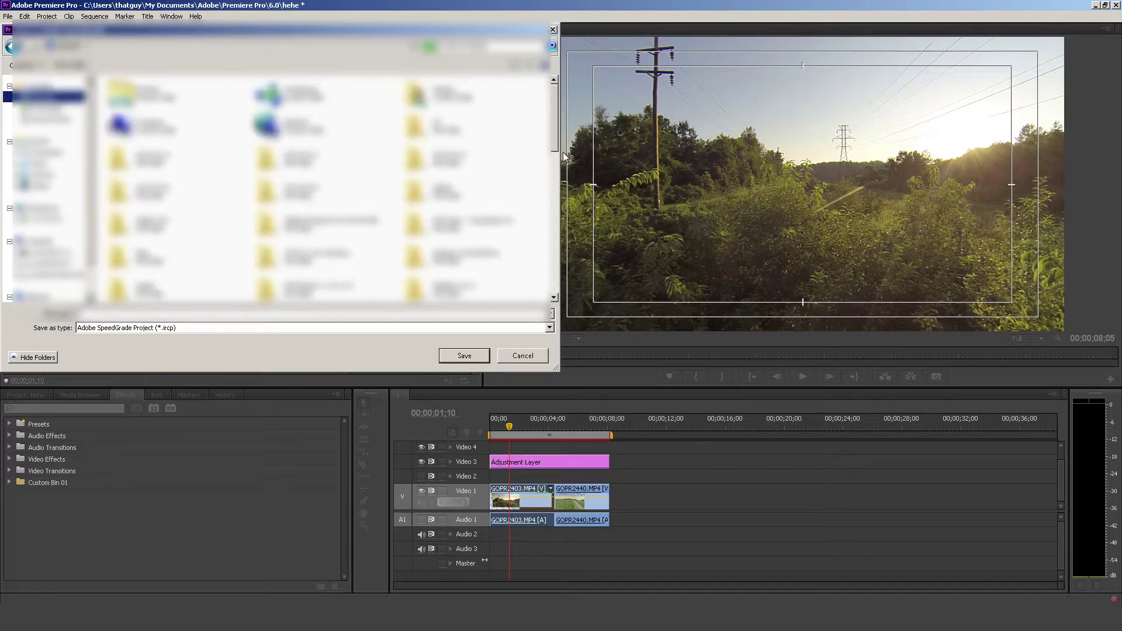
pyautogui.moveTo(554, 139); pyautogui.dragTo(556, 266)
pyautogui.click(176, 212)
pyautogui.doubleClick(175, 211)
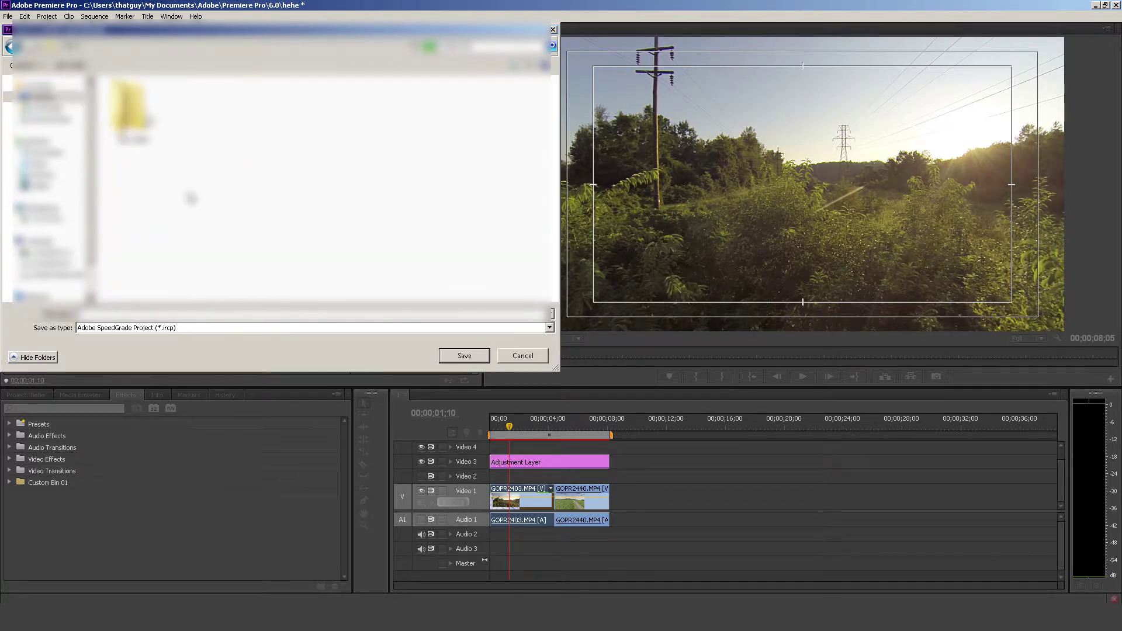
# Create a new folder there and save the SpeedGrade project (.ircp) in it
pyautogui.rightClick(212, 220)
pyautogui.moveTo(281, 320)
pyautogui.click(319, 320)
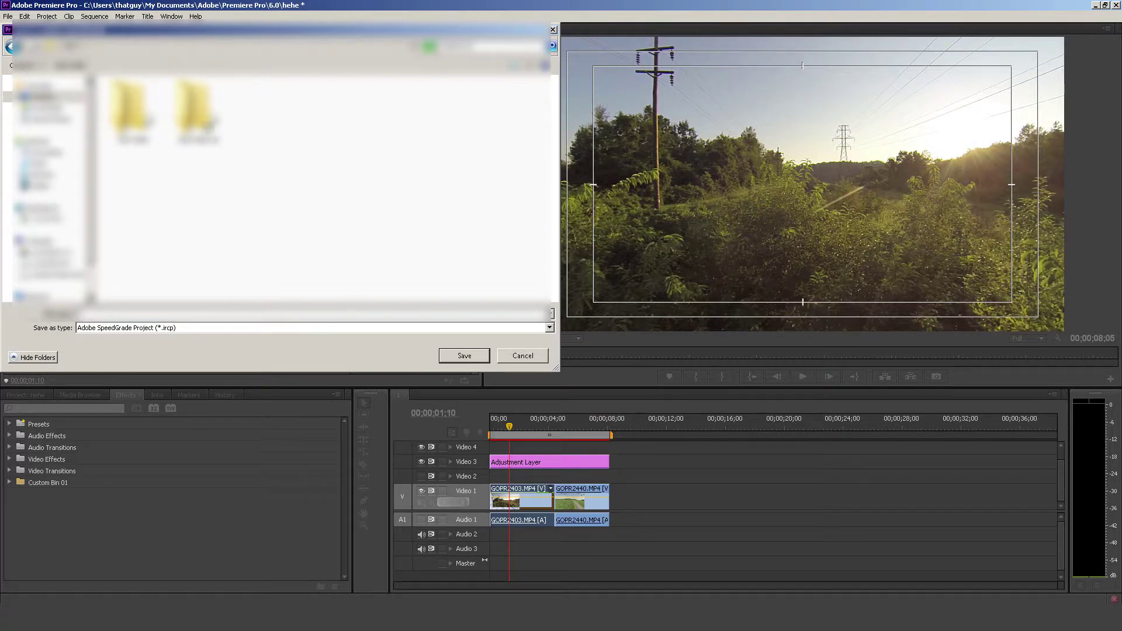
pyautogui.doubleClick(207, 132)
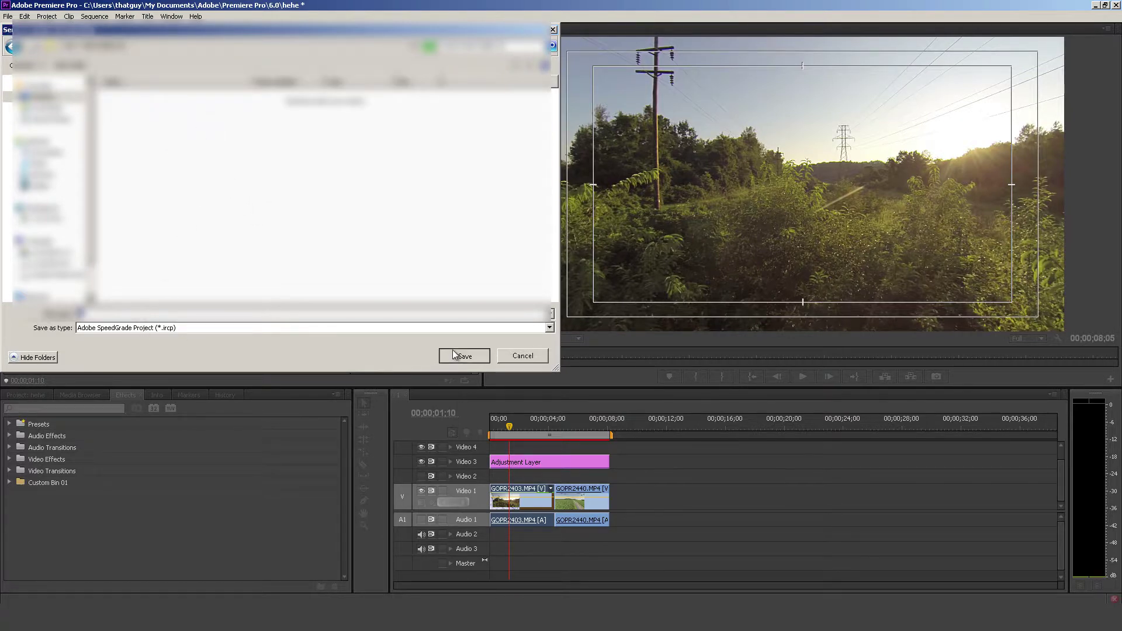
pyautogui.click(453, 355)
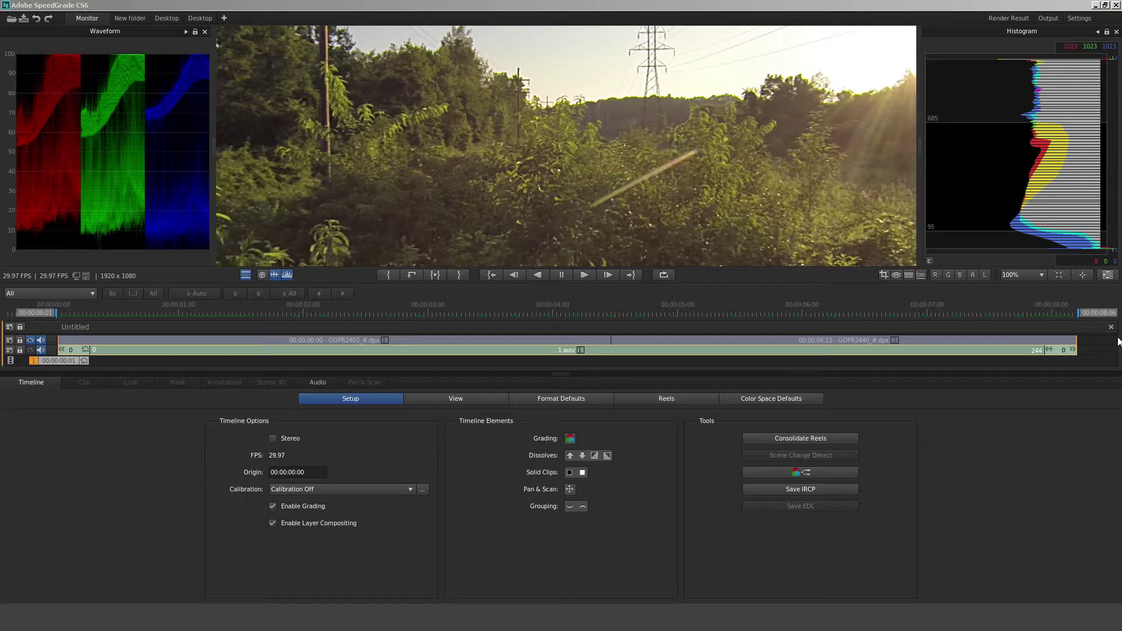
# In SpeedGrade, add a grading track over the clips and slightly adjust the GOPR2403 clip's overall input saturation and temperature
pyautogui.click(818, 471)
pyautogui.moveTo(427, 431); pyautogui.dragTo(429, 432)
pyautogui.moveTo(709, 431); pyautogui.dragTo(706, 431)
pyautogui.moveTo(638, 374); pyautogui.dragTo(636, 358)
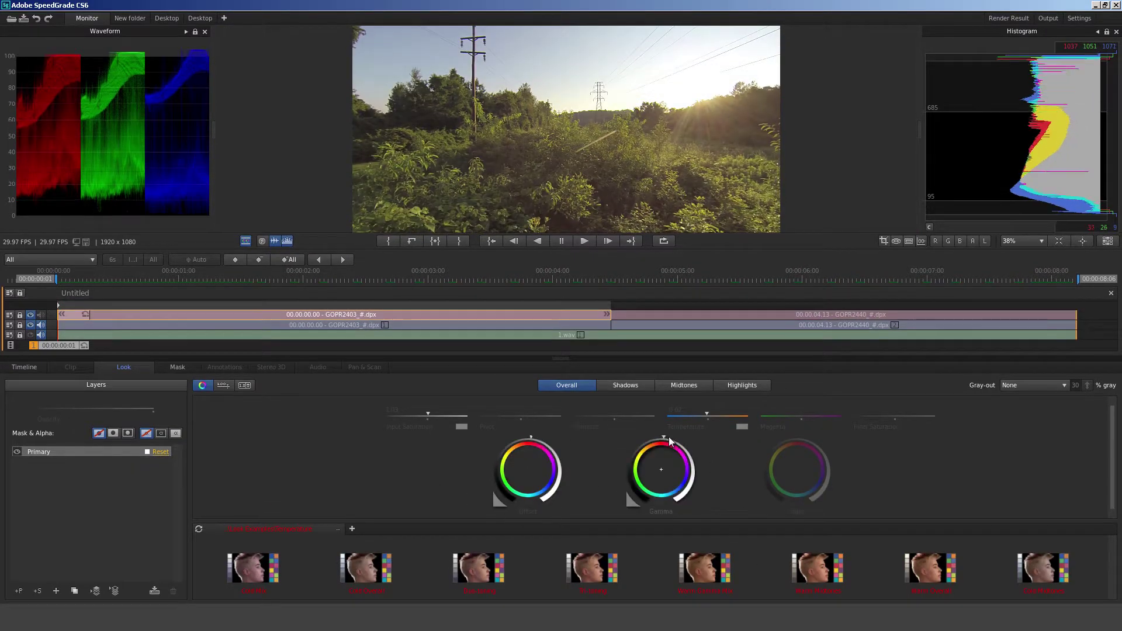
# Raise the midtones' contrast to about 0.04 and their input saturation to about 1.04 on the GOPR2403 clip
pyautogui.click(684, 386)
pyautogui.moveTo(614, 416); pyautogui.dragTo(618, 416)
pyautogui.moveTo(428, 416); pyautogui.dragTo(429, 416)
# Adjust the gamma and gain of the GOPR2403 clip's highlights
pyautogui.click(1023, 241)
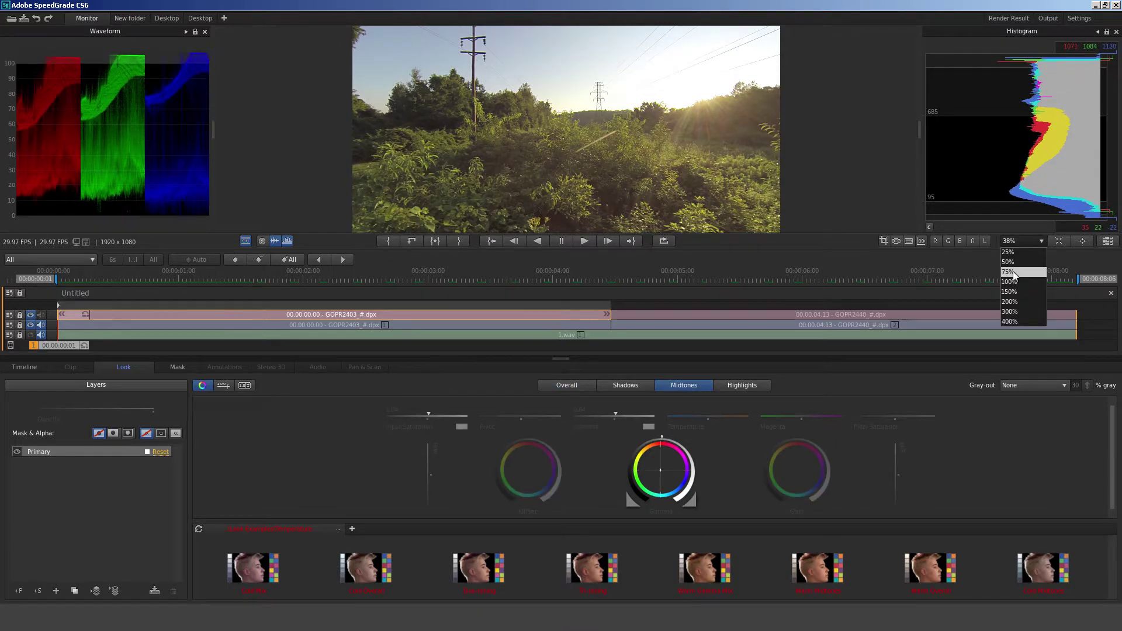
pyautogui.click(1017, 275)
pyautogui.moveTo(635, 358); pyautogui.dragTo(635, 361)
pyautogui.click(742, 385)
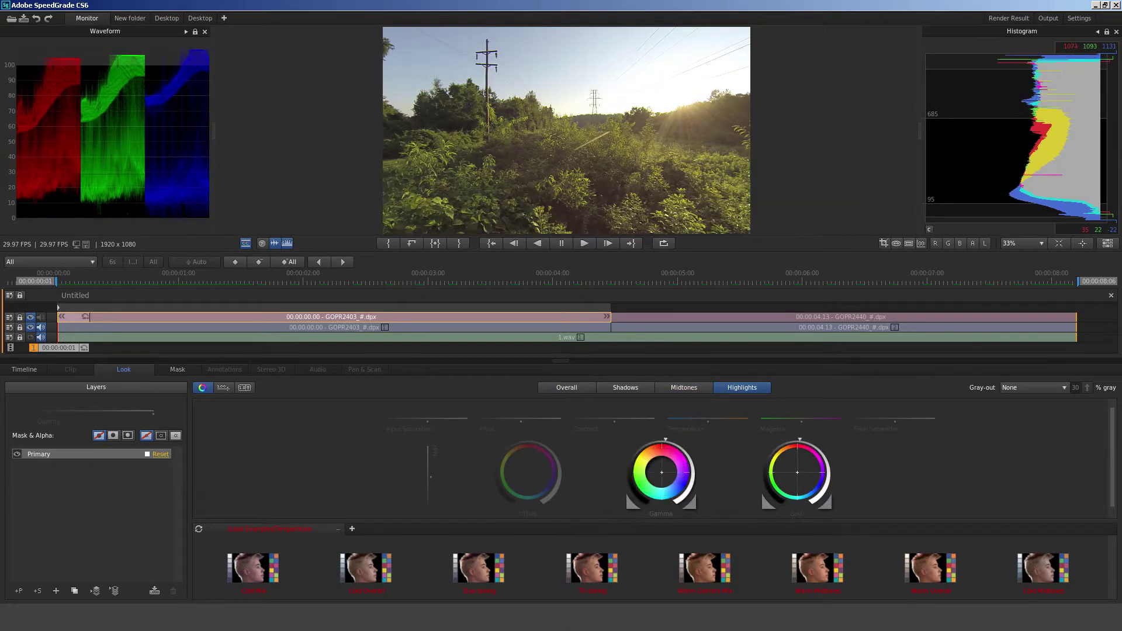
pyautogui.click(567, 387)
# Fine-tune the GOPR2403 clip's shadows, highlights and midtones in turn, and compare the image with the grading track hidden
pyautogui.hotkey('ctrl', '2')
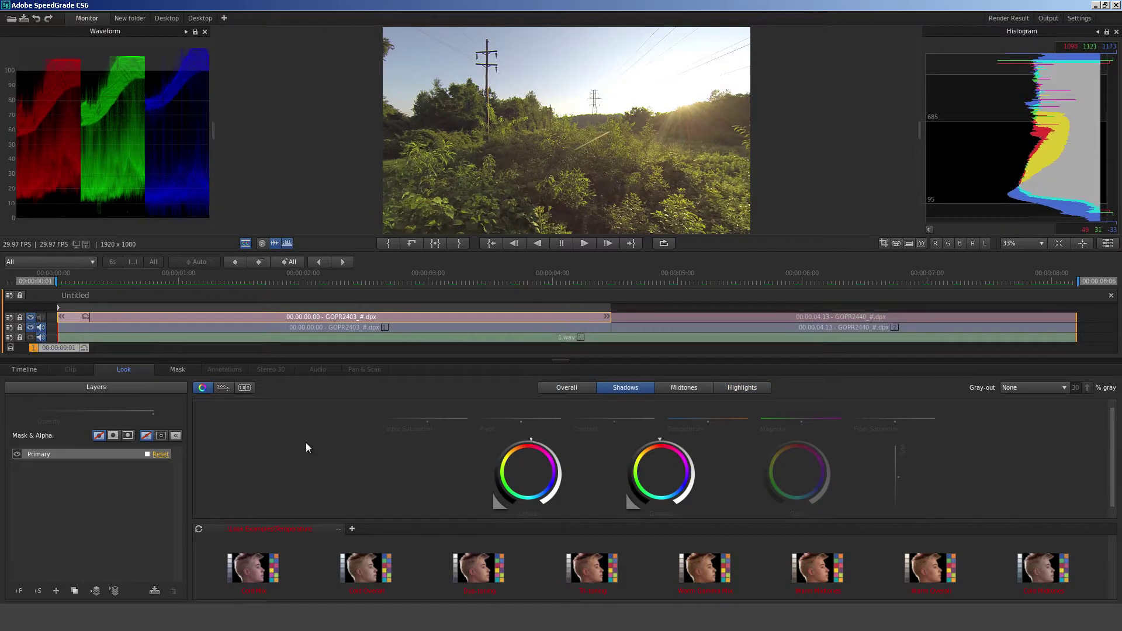
pyautogui.hotkey('ctrl', '3')
pyautogui.hotkey('ctrl', '4')
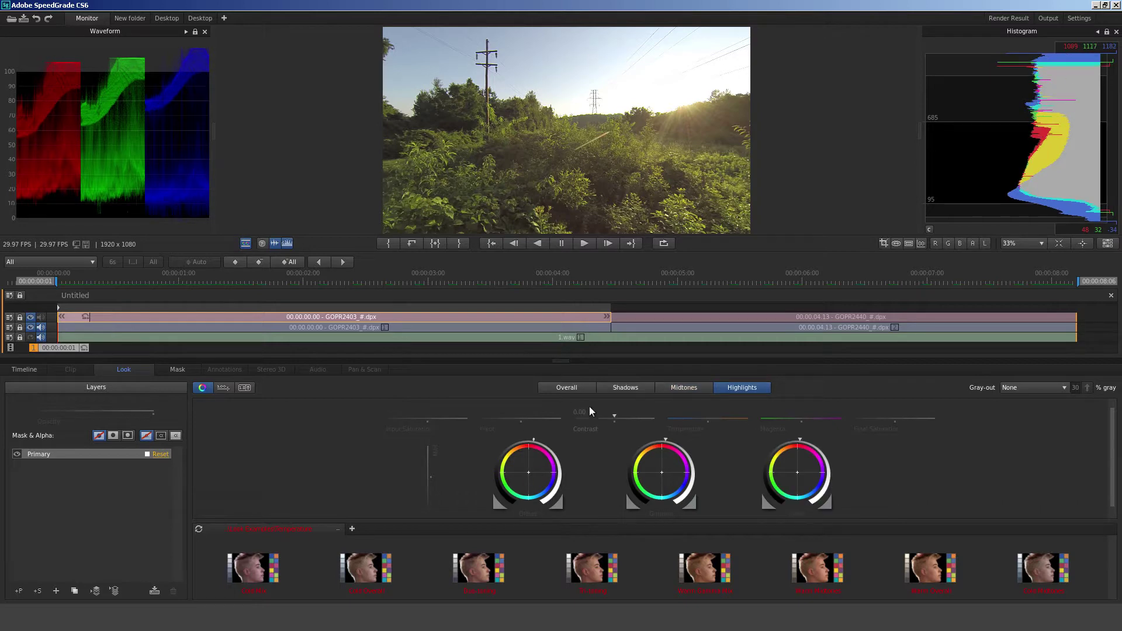
pyautogui.hotkey('ctrl', '3')
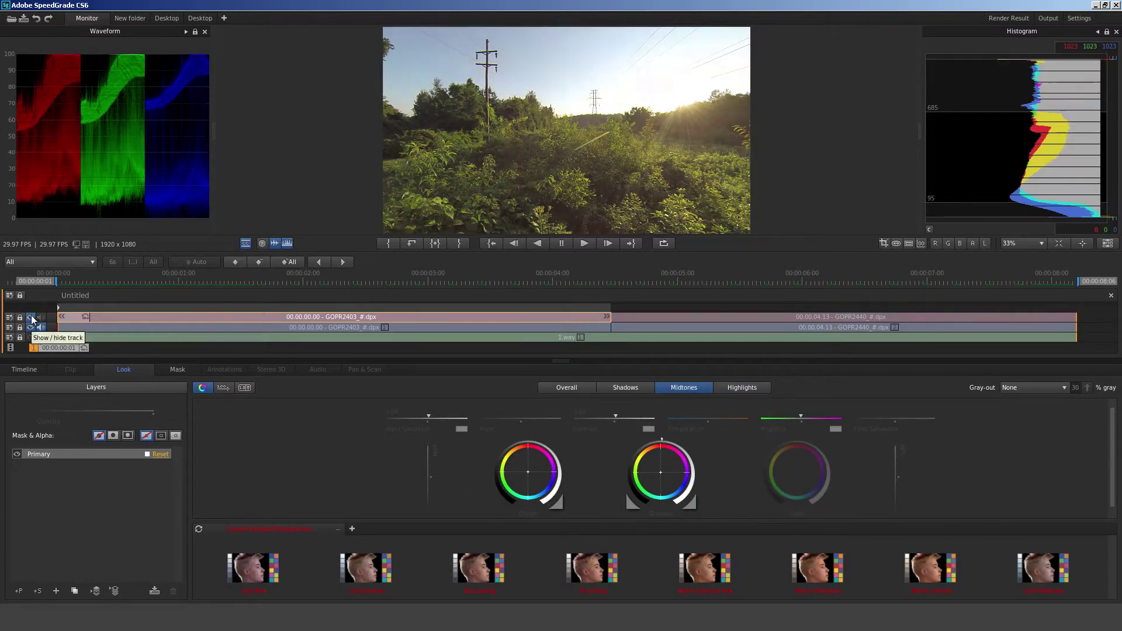
# Play the graded footage and grade the GOPR2440 clip with saturation, contrast, temperature and color wheel adjustments
pyautogui.press('space')
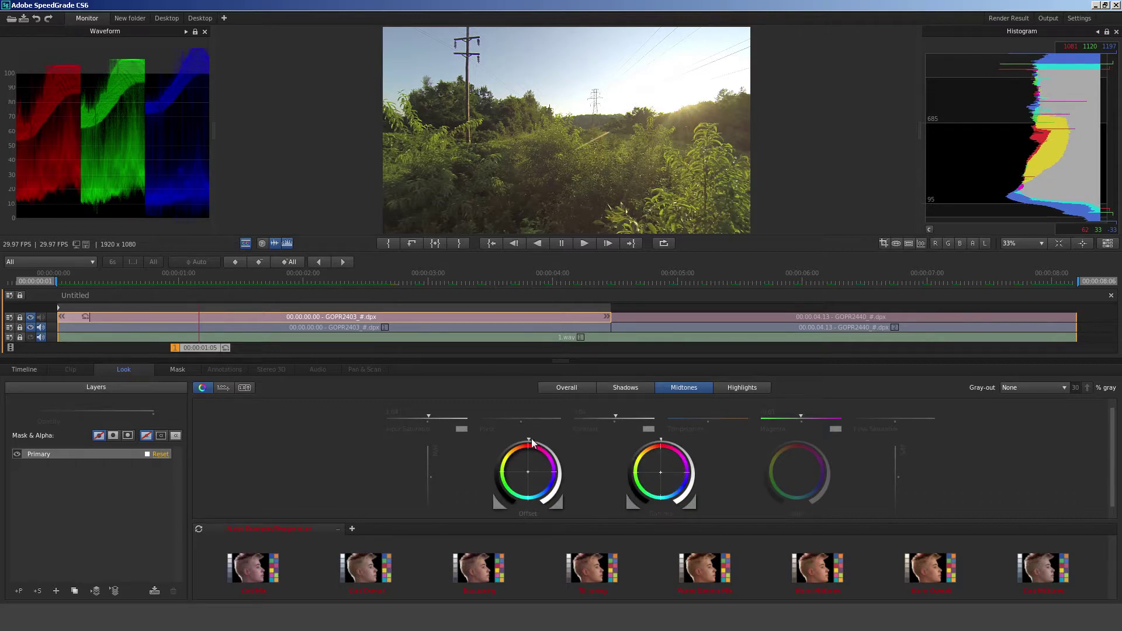
pyautogui.press('Down')
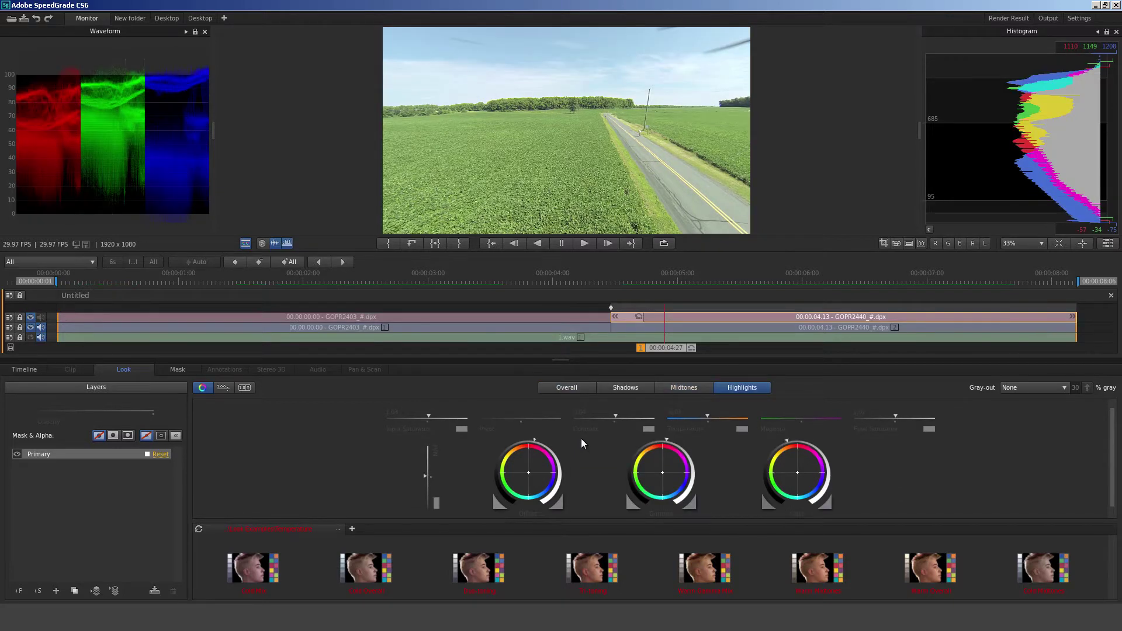
pyautogui.press('Home')
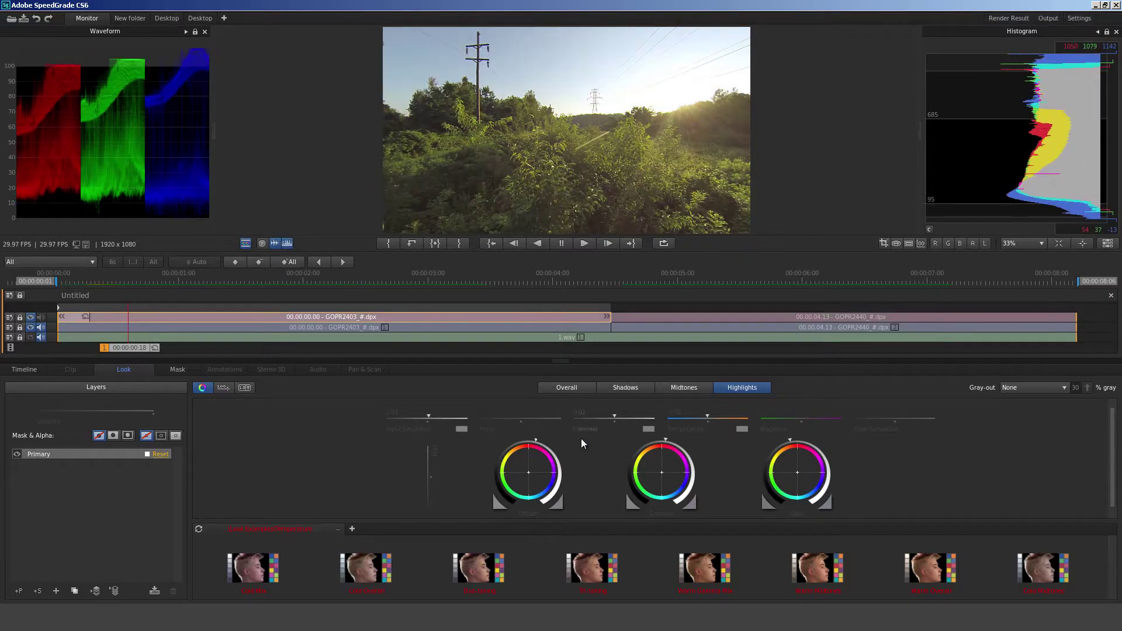
# Enlarge the preview and compare the grades of the GOPR2403 and GOPR2440 clips
pyautogui.click(1022, 243)
pyautogui.click(1022, 282)
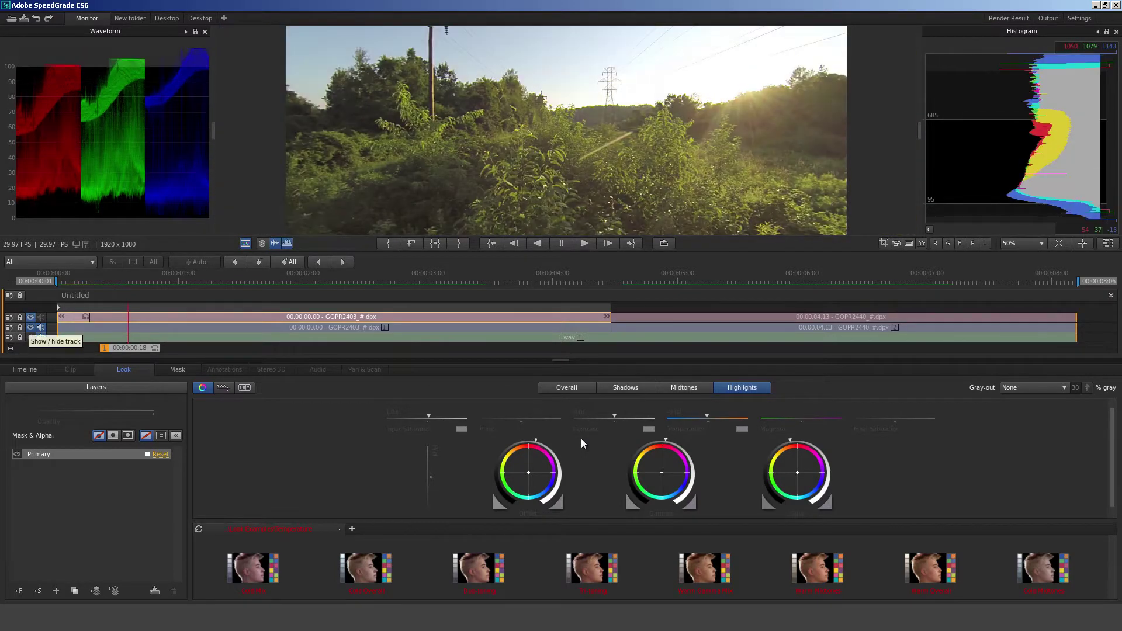
pyautogui.press('Down')
pyautogui.hotkey('ctrl', '3')
pyautogui.press('Up')
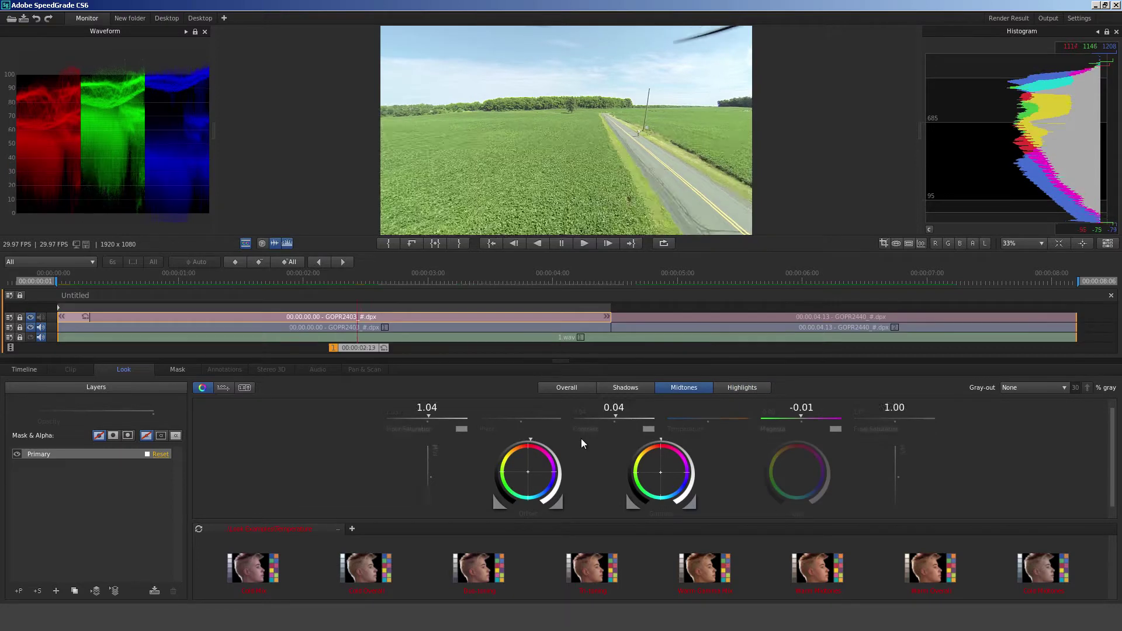
# Render the graded timeline as a DPX image sequence into New folder inside the Desktop's tut folder
pyautogui.hotkey('ctrl', 'r')
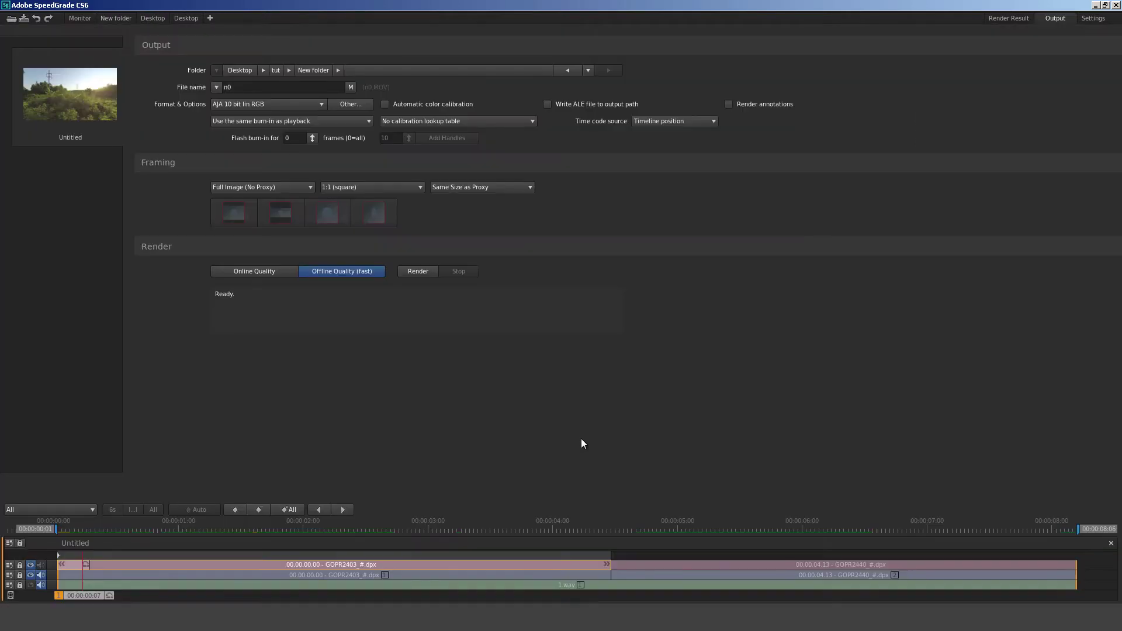
pyautogui.press('d')
pyautogui.press('Return')
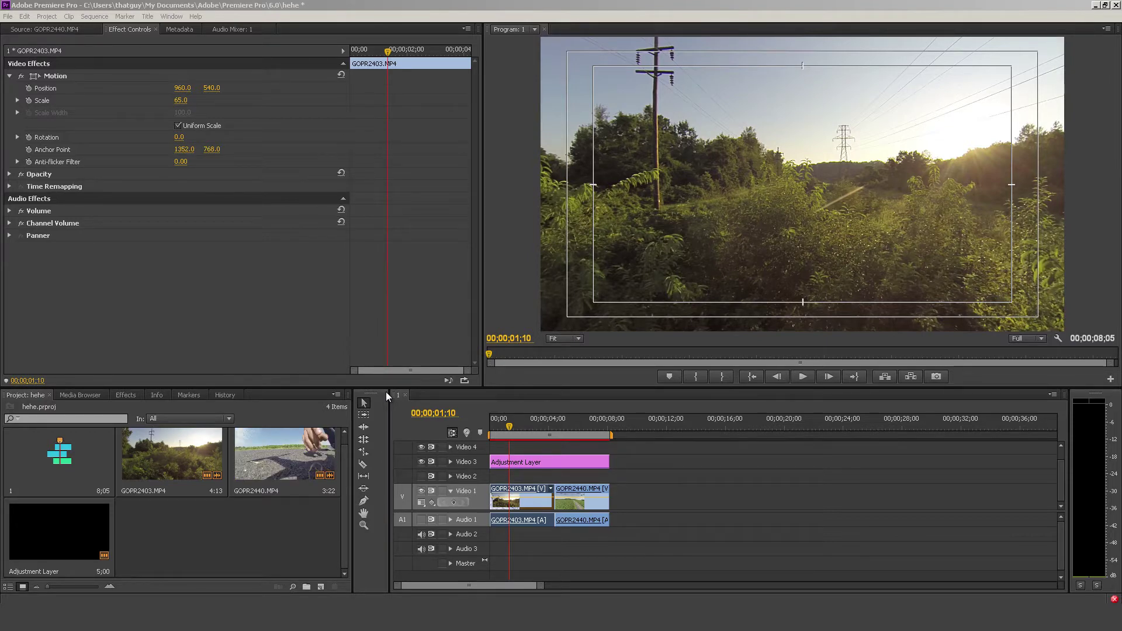
# Switch back to Premiere Pro and import the rendered B0001.dpx files into the project as an image sequence
pyautogui.rightClick(205, 451)
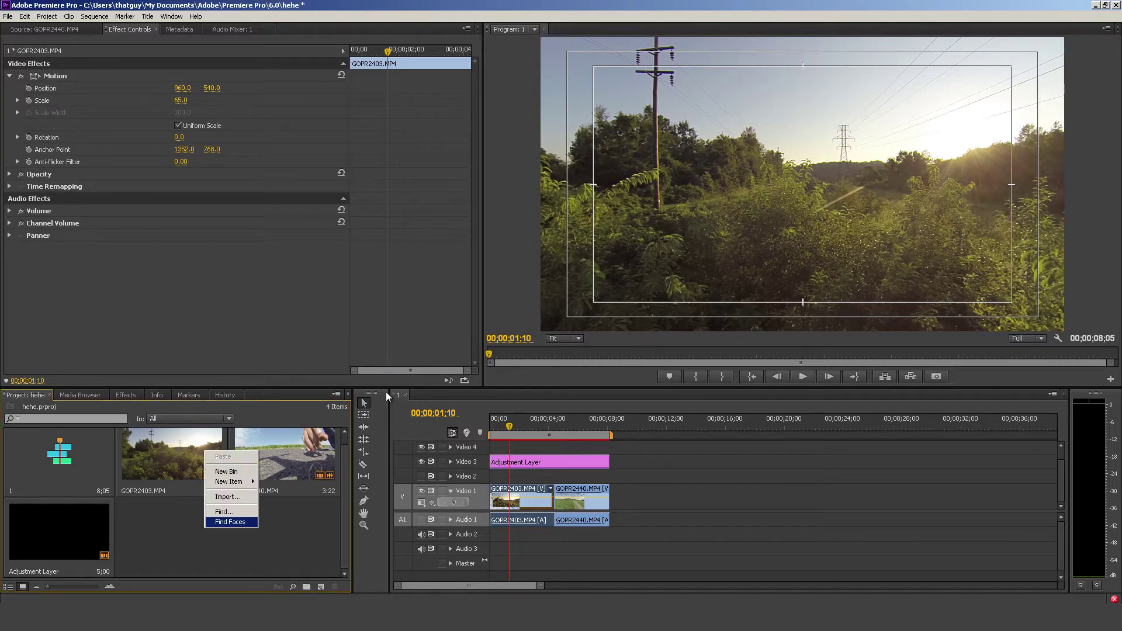
pyautogui.press('Return')
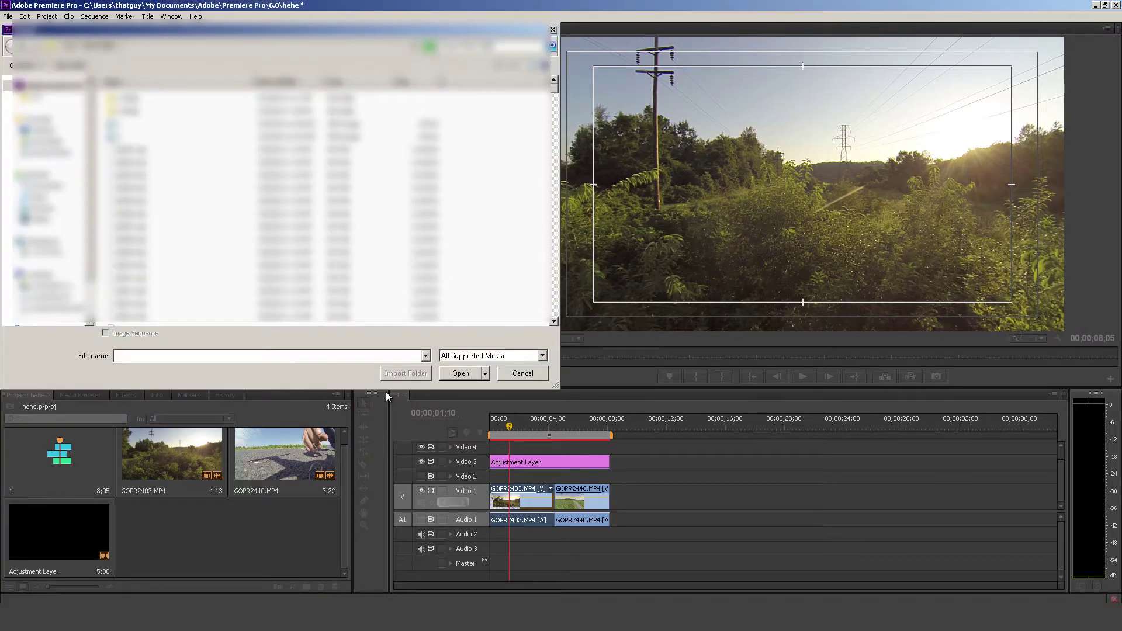
pyautogui.click(133, 150)
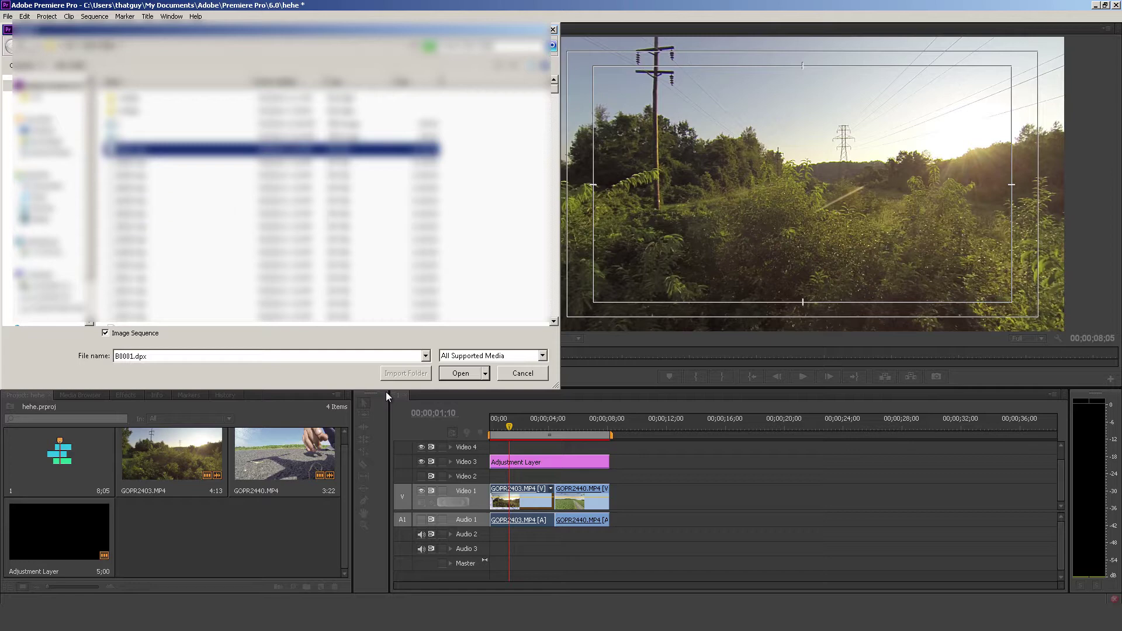
pyautogui.press('Return')
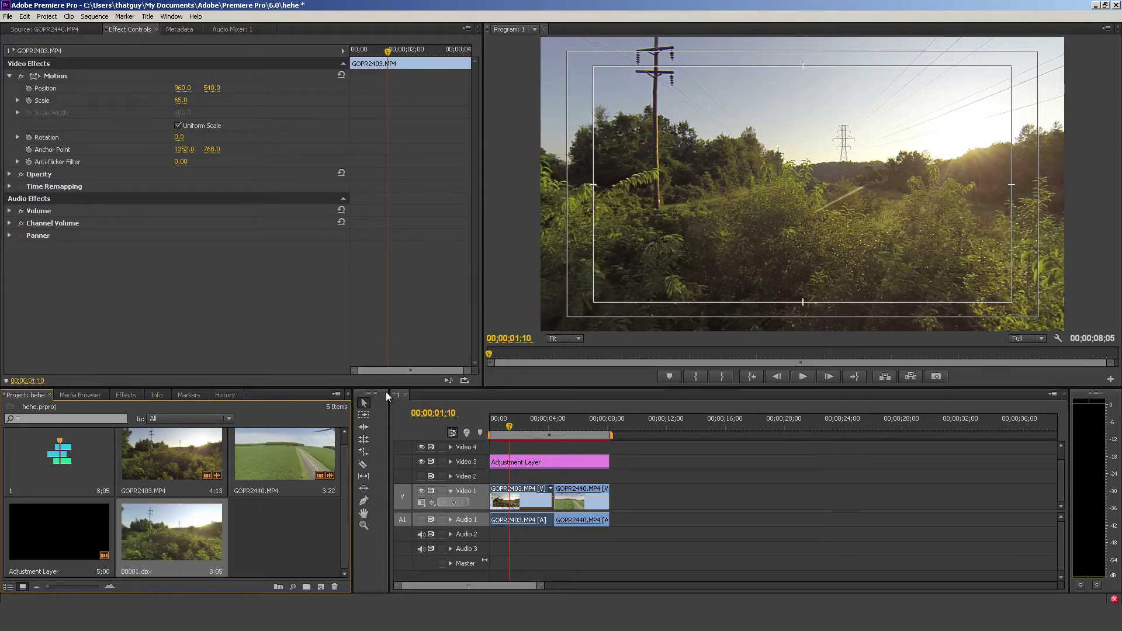
# Place the B0001.dpx sequence on the Video 4 track above the adjustment layer, starting at the beginning of the timeline
pyautogui.click(386, 392)
pyautogui.hotkey('ctrl', '-')
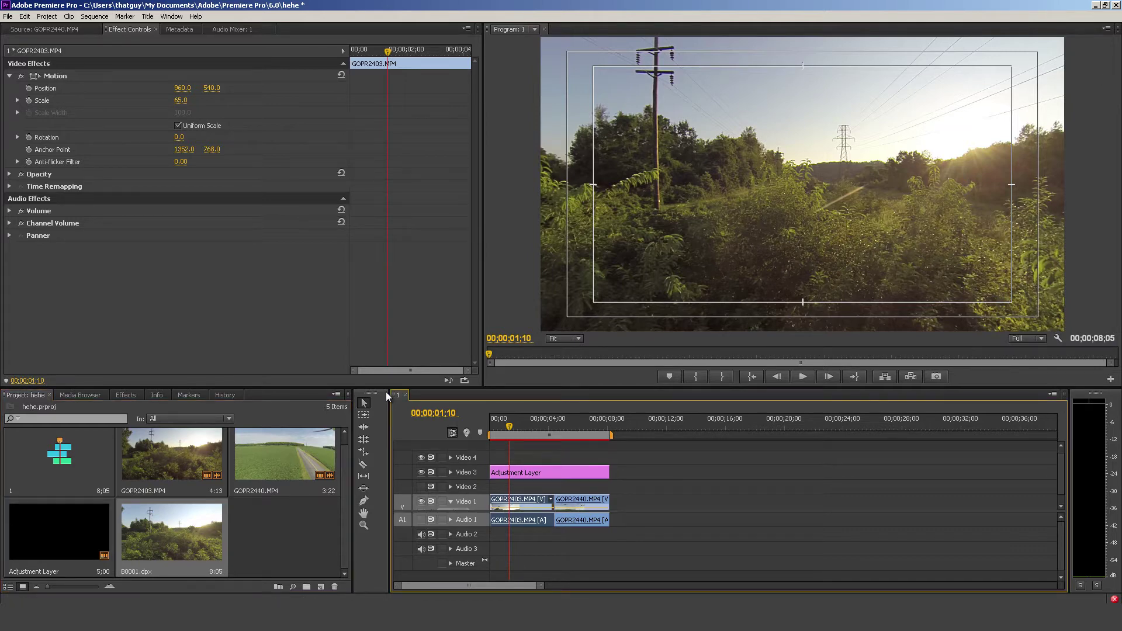
pyautogui.moveTo(172, 532); pyautogui.dragTo(493, 459)
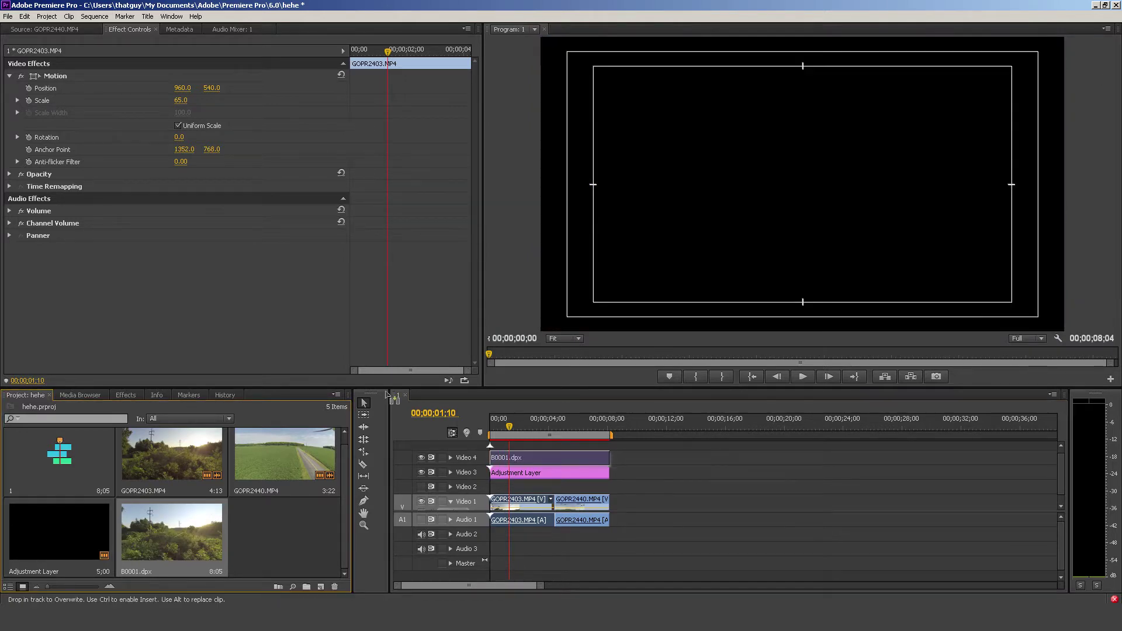
pyautogui.moveTo(387, 394); pyautogui.dragTo(386, 392)
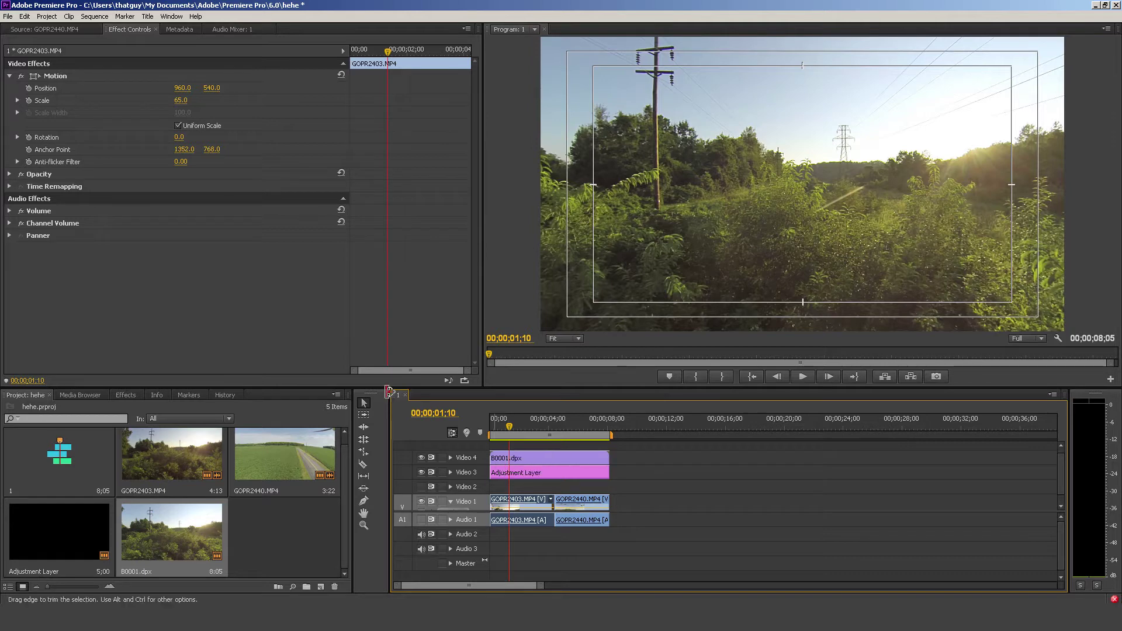
# Compare the GOPR2403 shot at 00;00;00;13 with and without the graded B0001.dpx by toggling the Video 4 track's output
pyautogui.press('j')
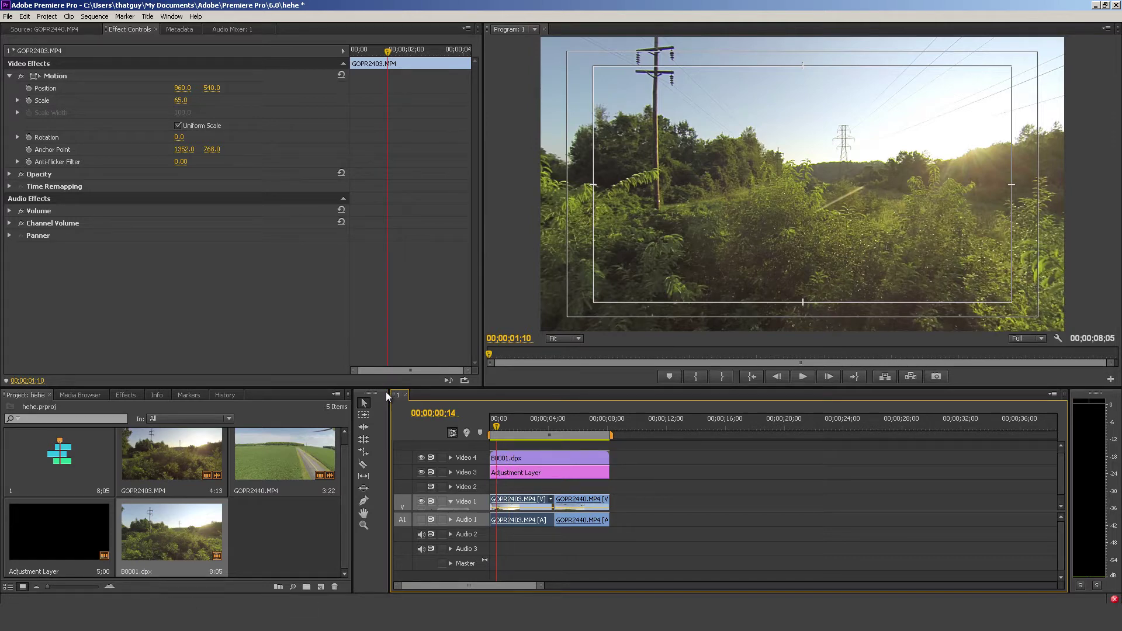
pyautogui.press('Left')
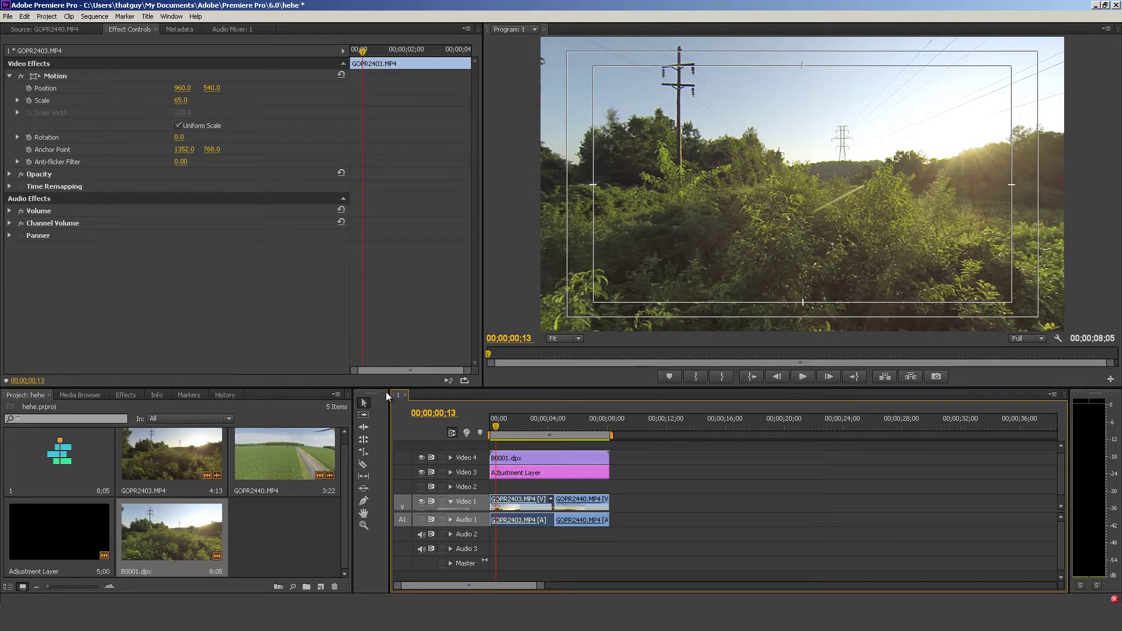
pyautogui.hotkey('ctrl', 'z')
pyautogui.hotkey('ctrl', 'shift', 'z')
pyautogui.hotkey('ctrl', 'z')
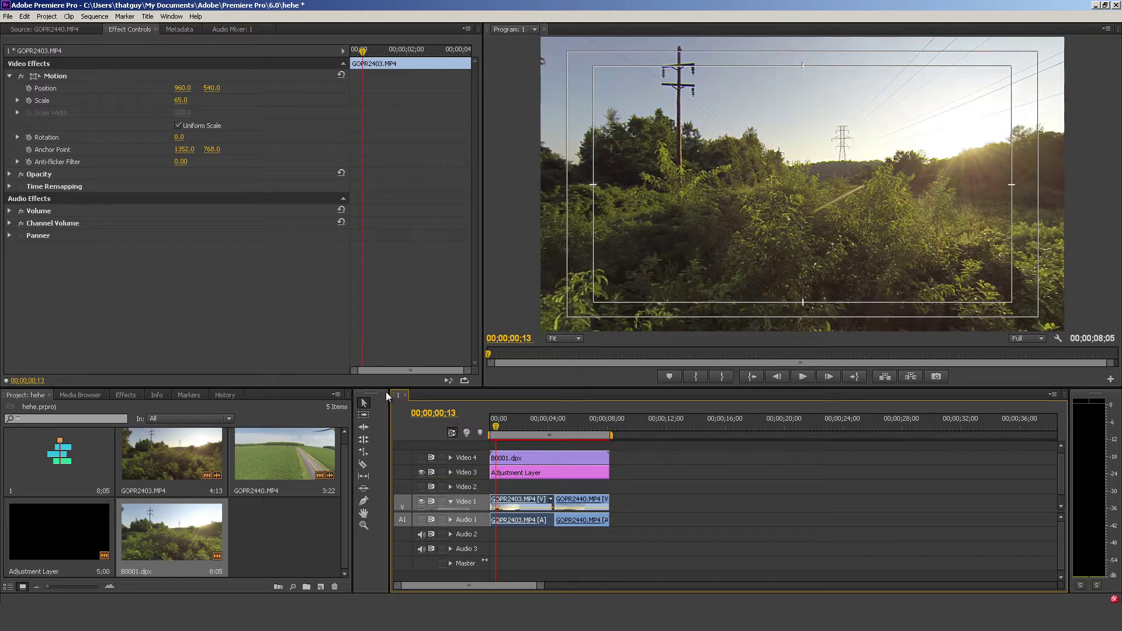
pyautogui.hotkey('ctrl', 'shift', 'z')
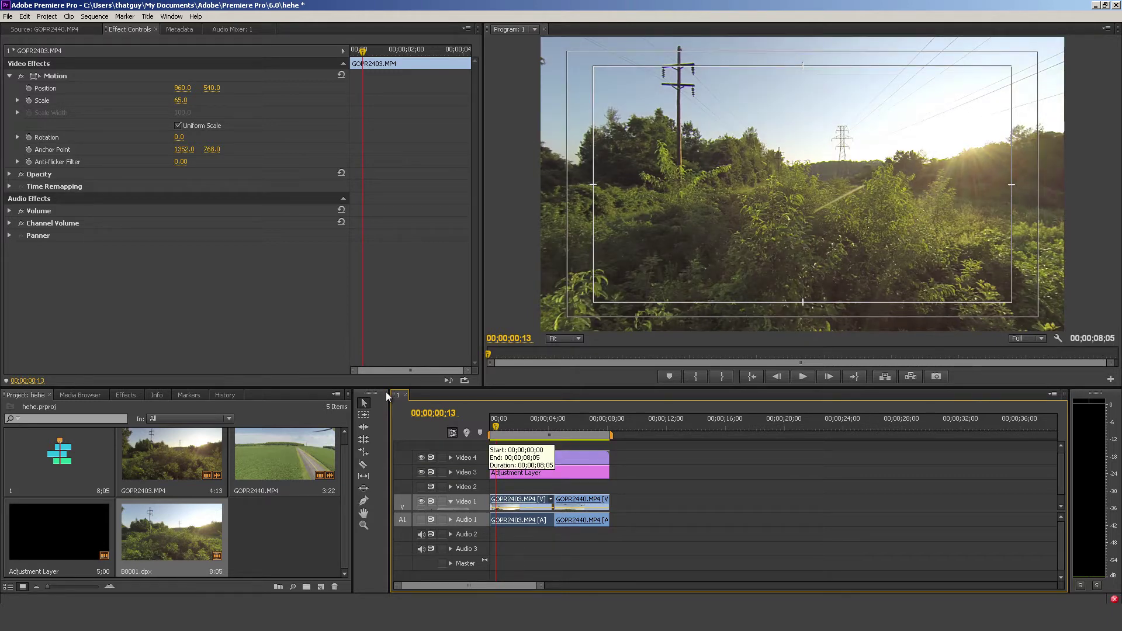
# Move the playhead to 00;00;06;14 and compare the GOPR2440 shot before and after grading by toggling the Video 4 track's output
pyautogui.press('space')
pyautogui.press('Left')
pyautogui.press('Left')
pyautogui.press('Left')
pyautogui.press('Left')
pyautogui.press('Left')
pyautogui.press('Left')
pyautogui.press('Left')
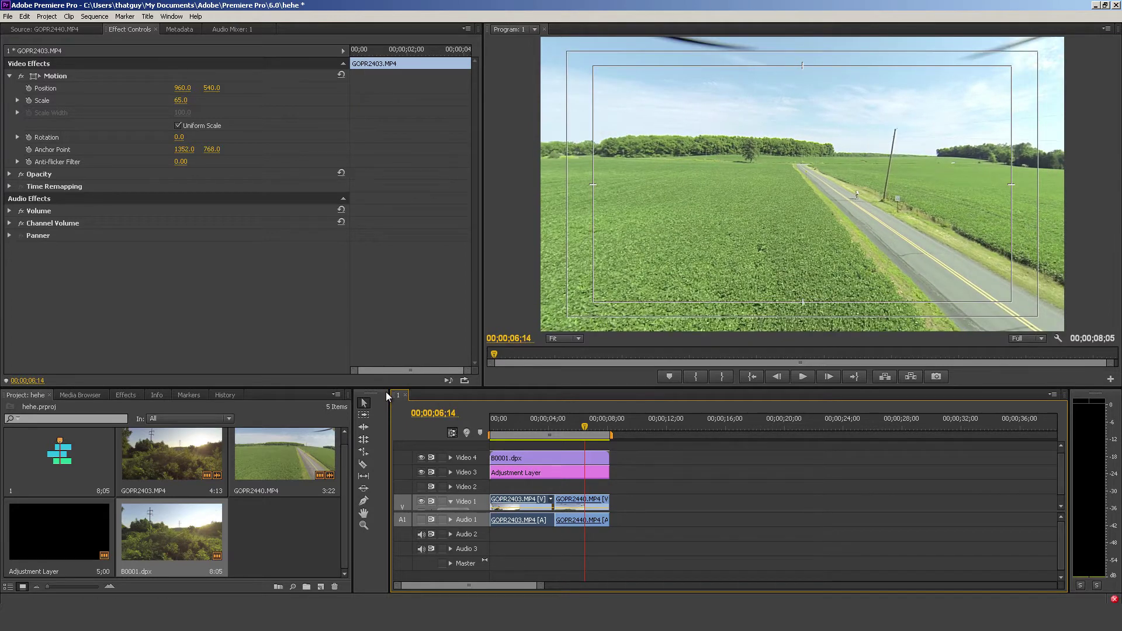
pyautogui.moveTo(421, 472); pyautogui.dragTo(421, 458)
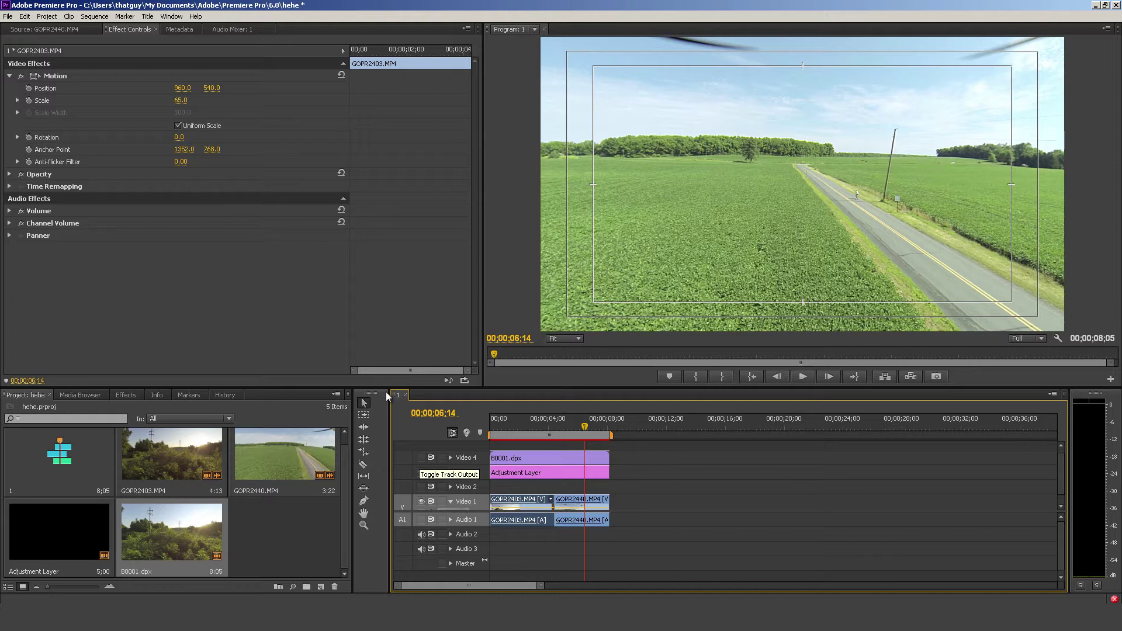
pyautogui.click(420, 458)
pyautogui.click(421, 472)
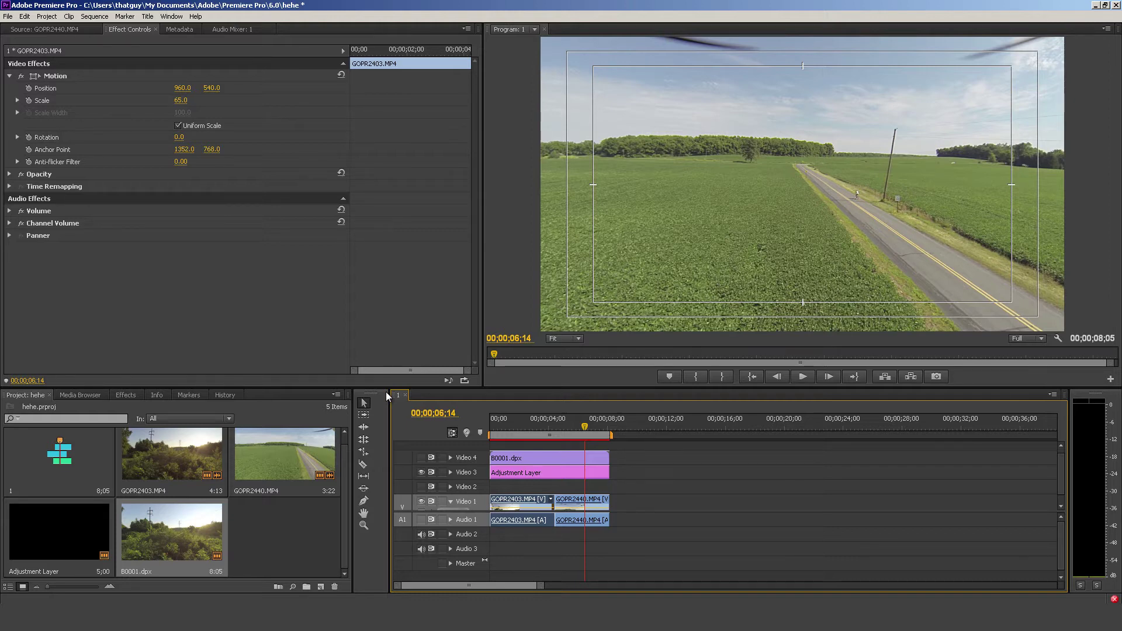
pyautogui.hotkey('ctrl', 'z')
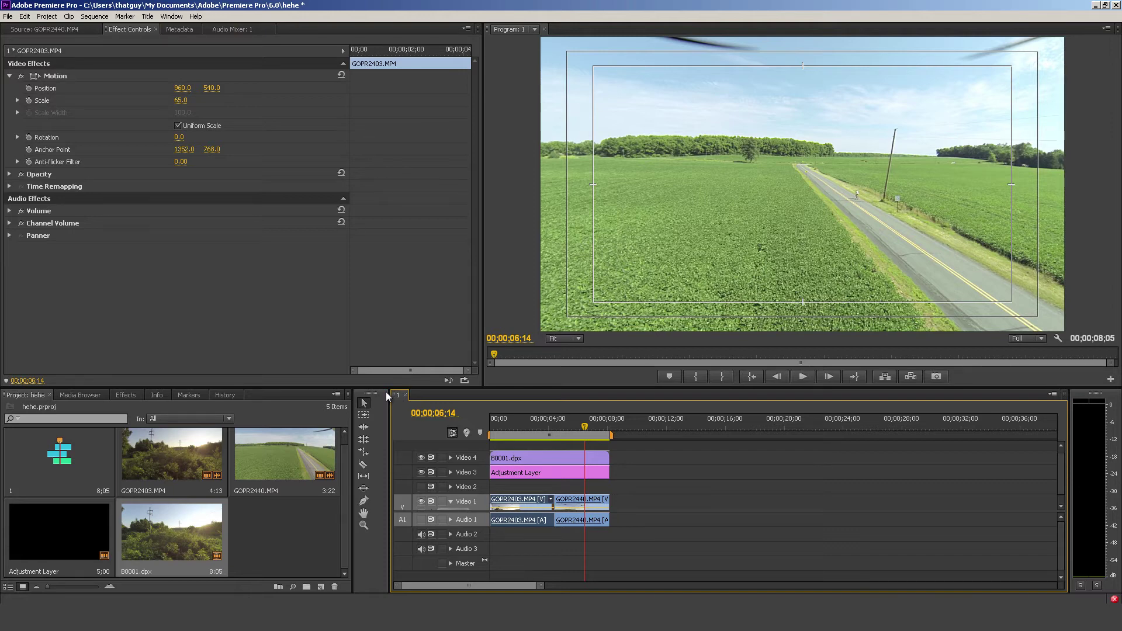
pyautogui.click(421, 457)
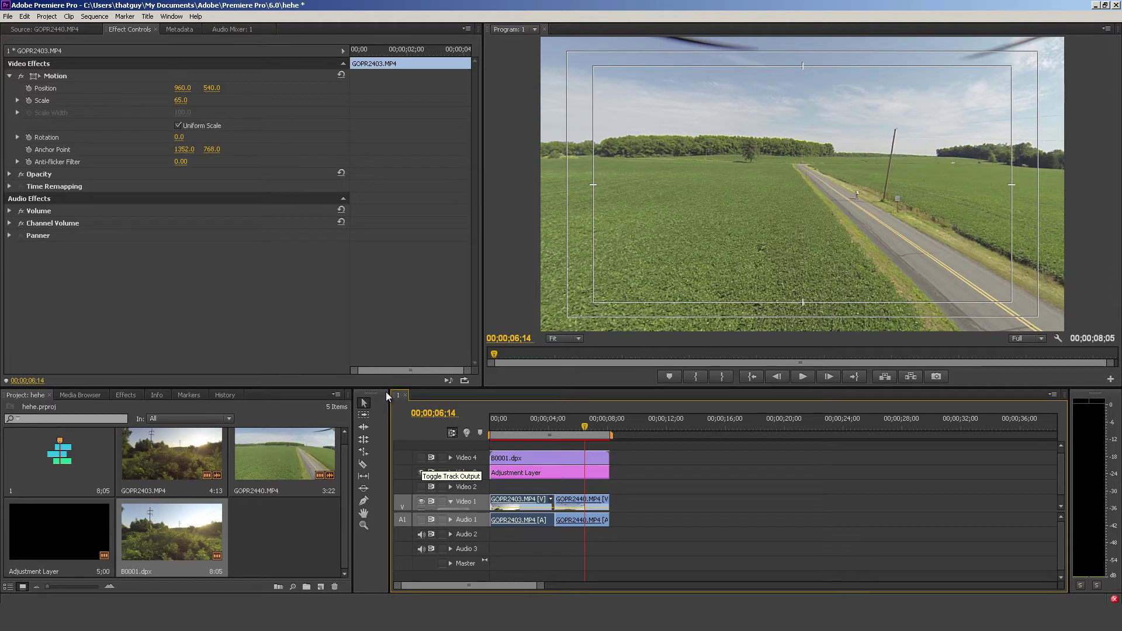
pyautogui.hotkey('ctrl', 'z')
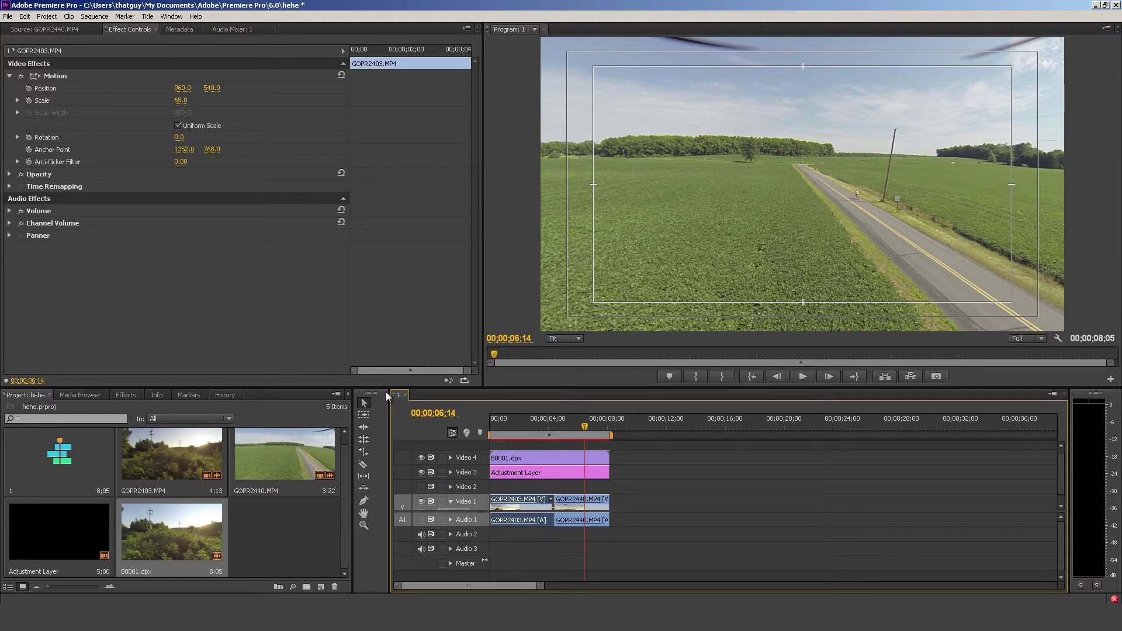